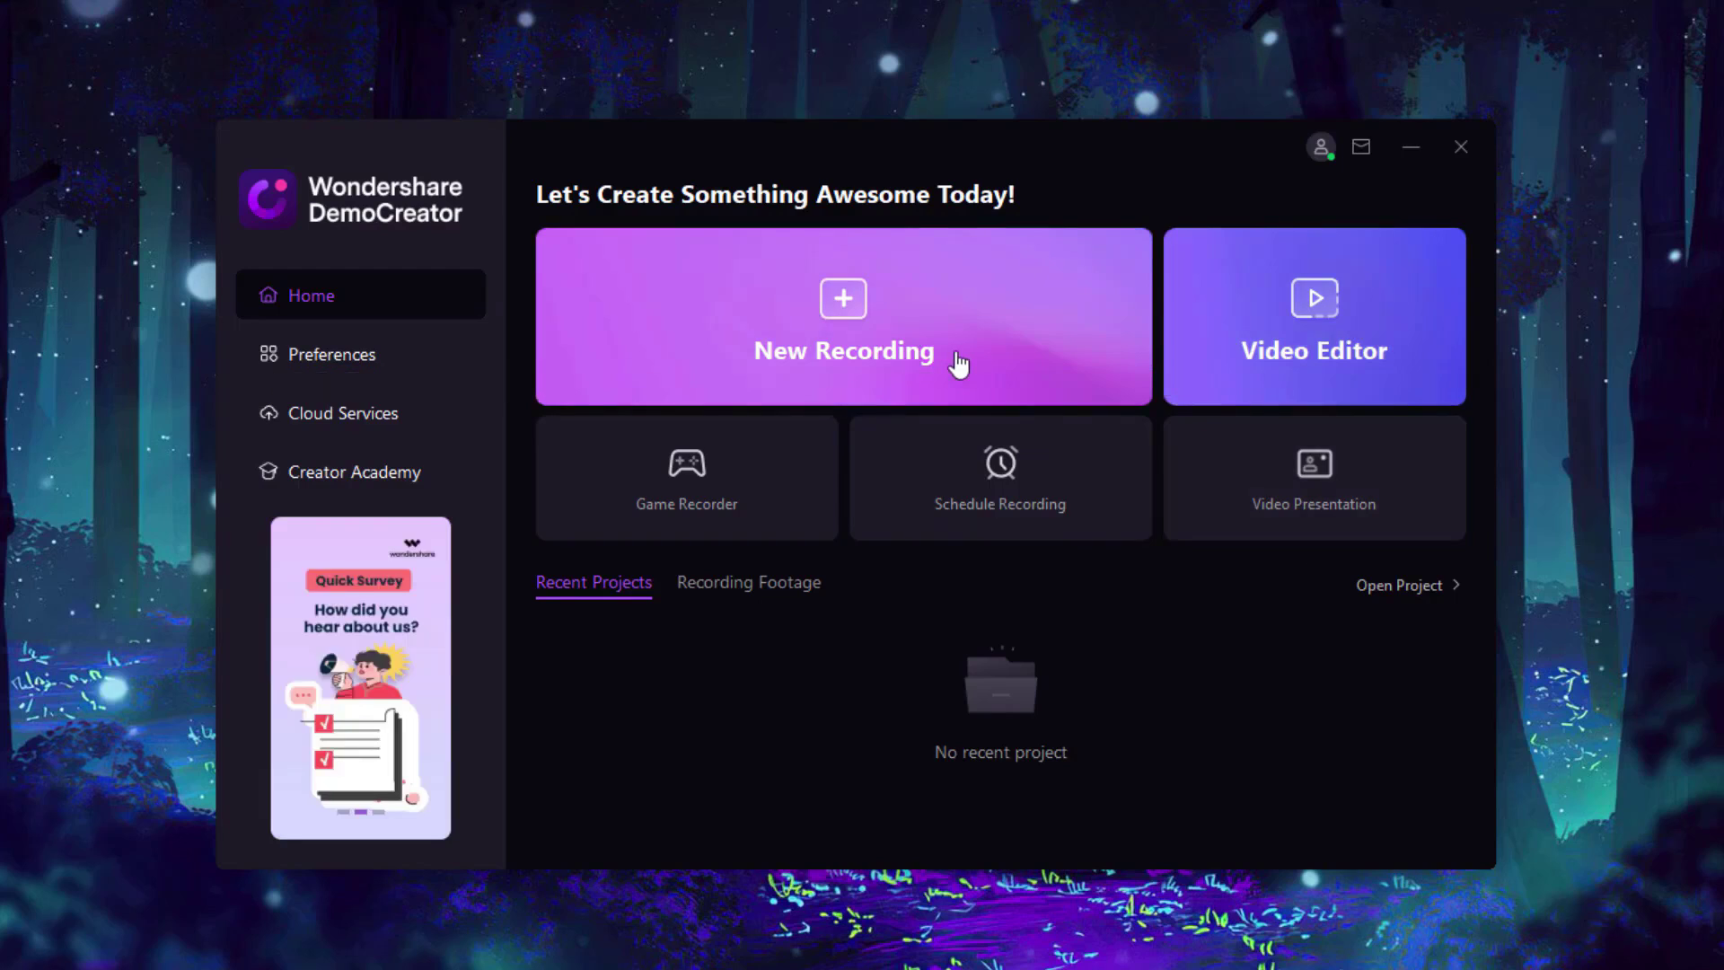
mouse_move(844, 323)
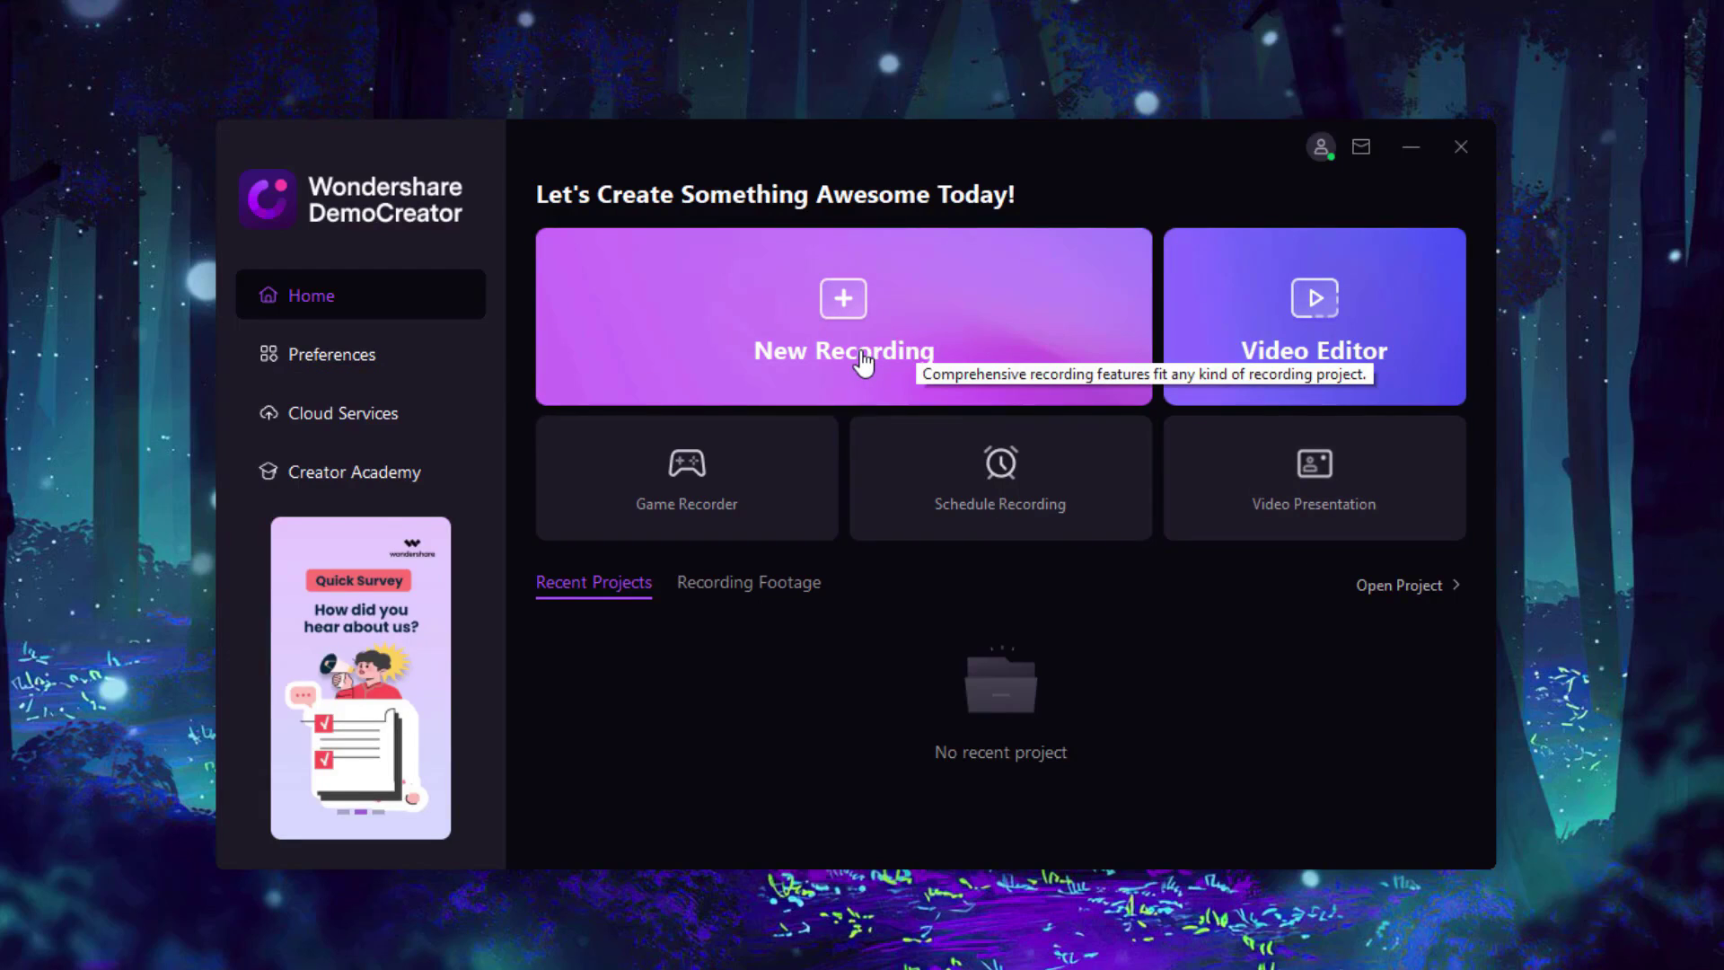
- Review capture size and system audio presets, keep the USB condenser microphone, and open Advanced Settings
left_click(855, 361)
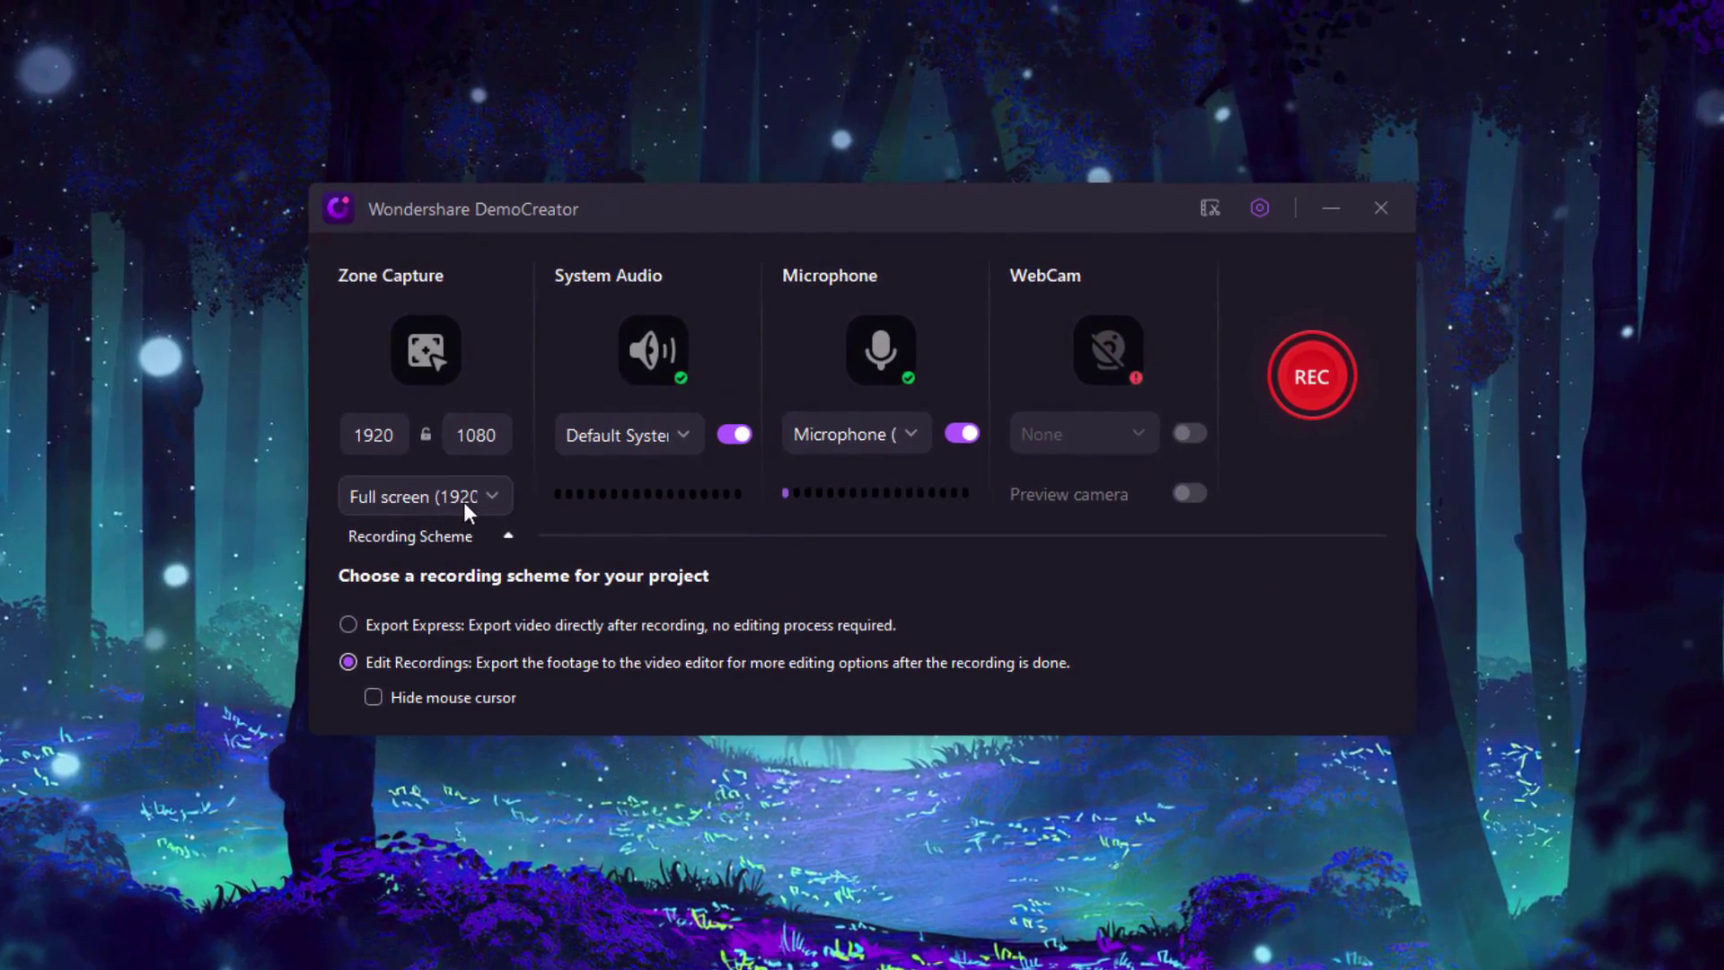
left_click(458, 497)
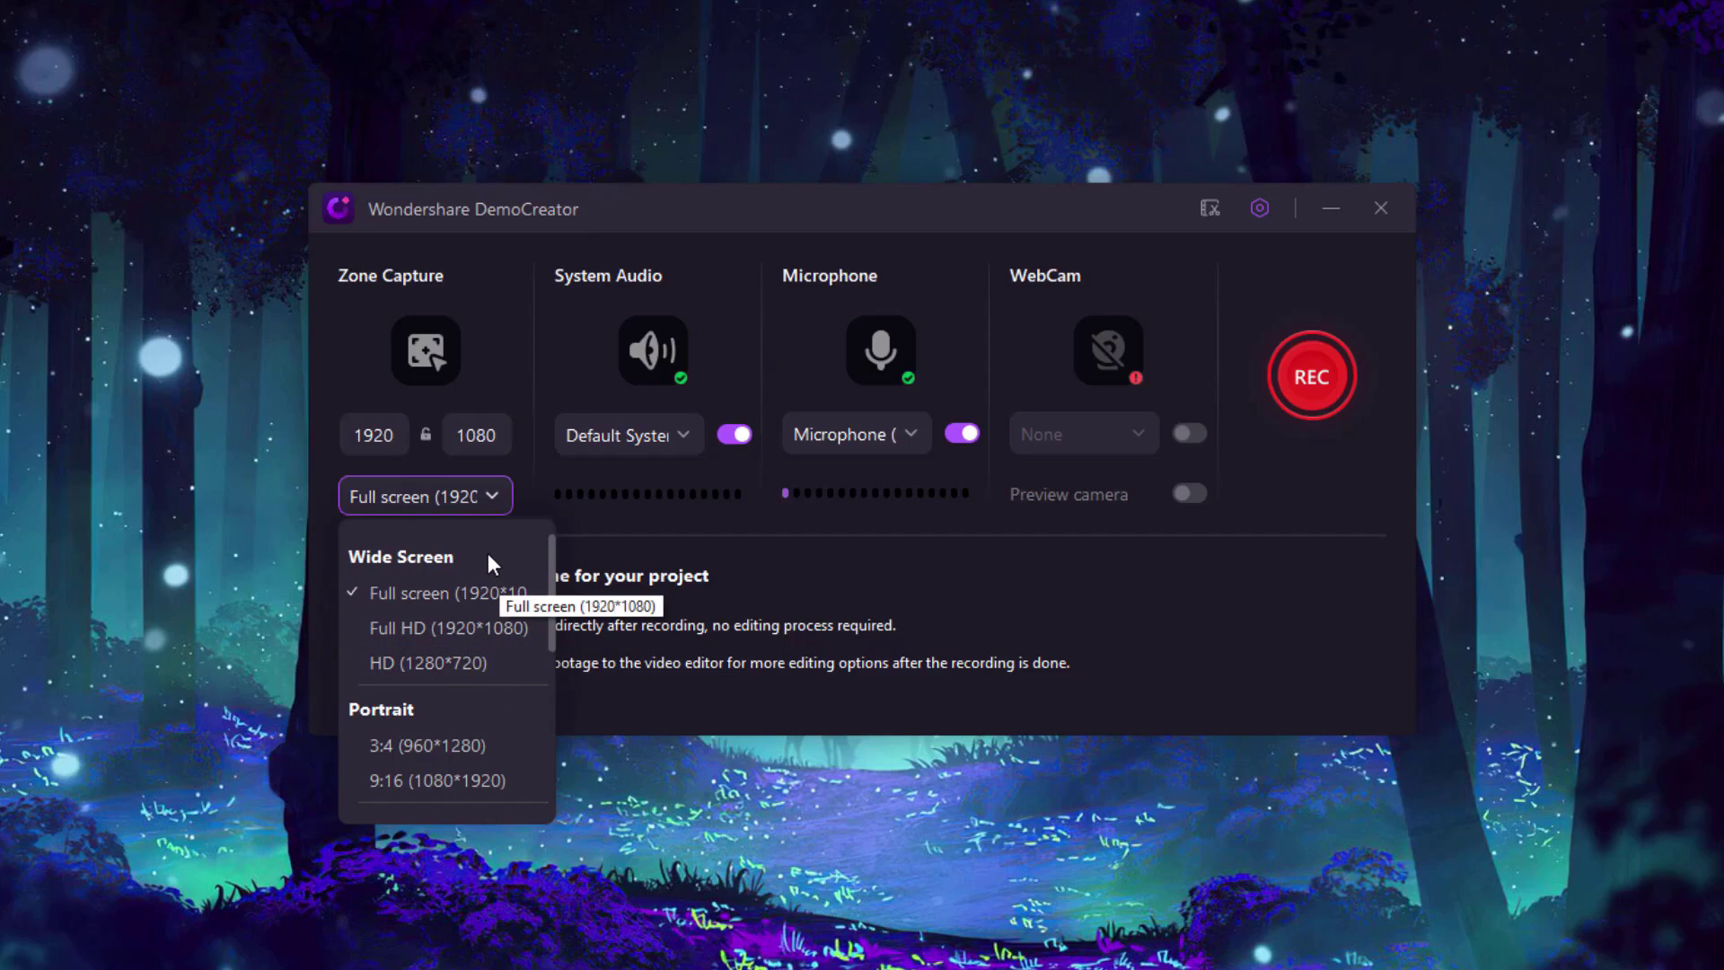
left_click(637, 449)
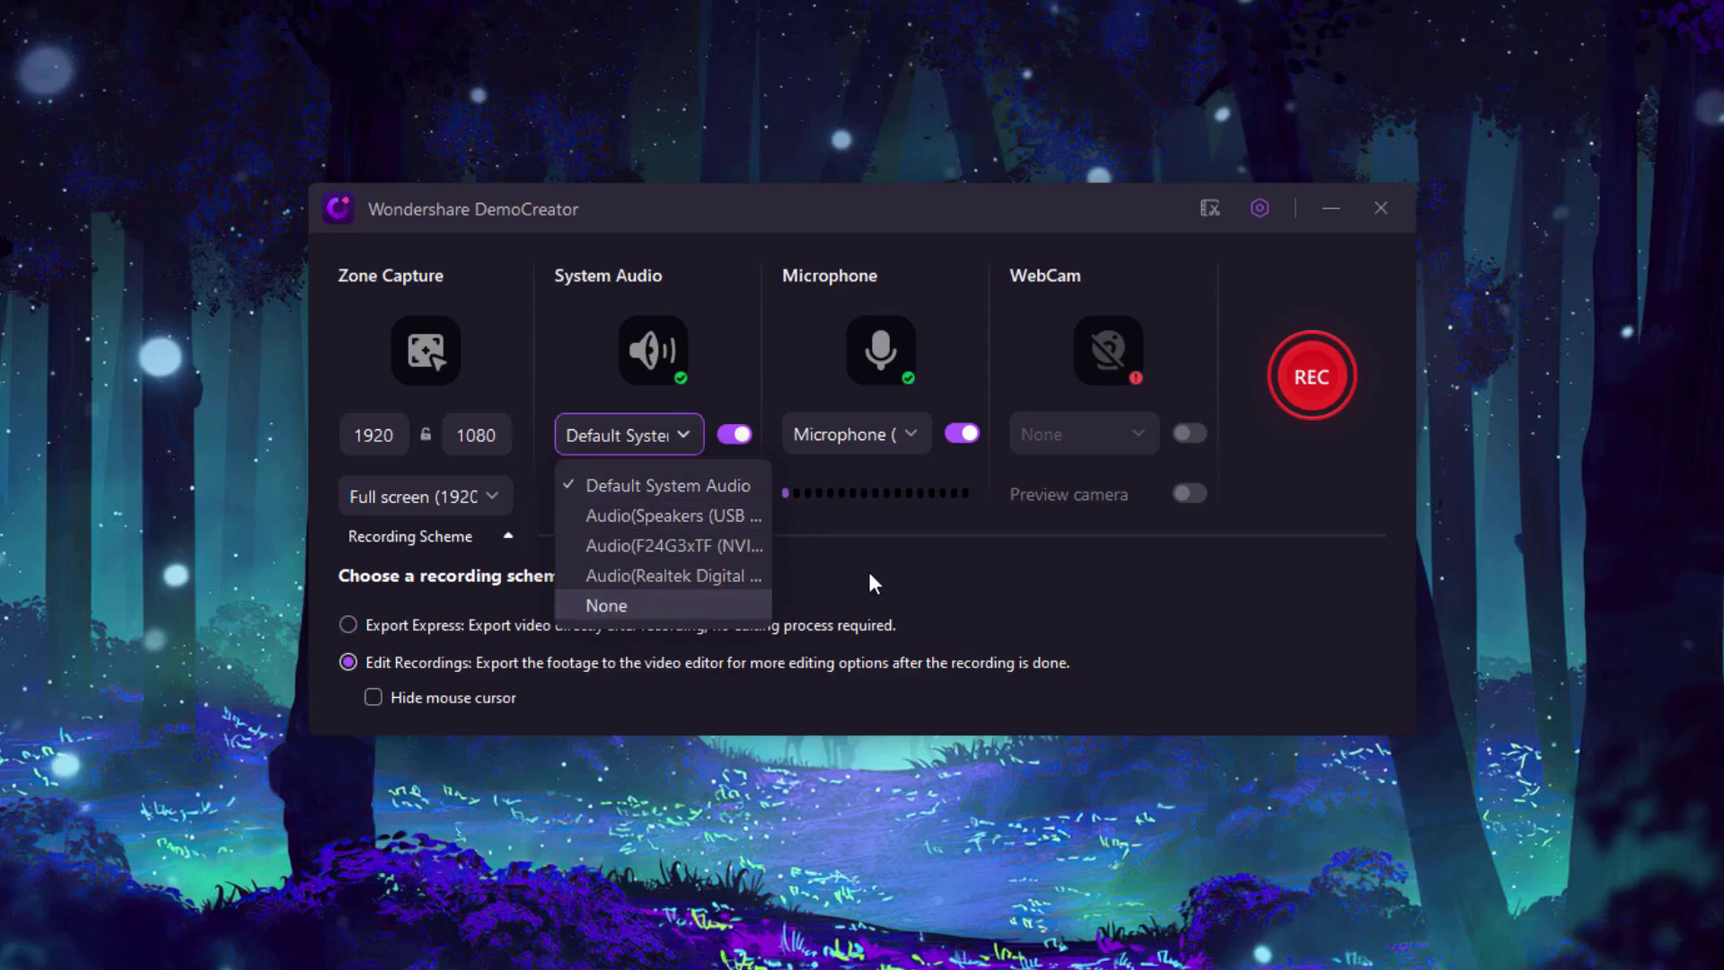
left_click(862, 434)
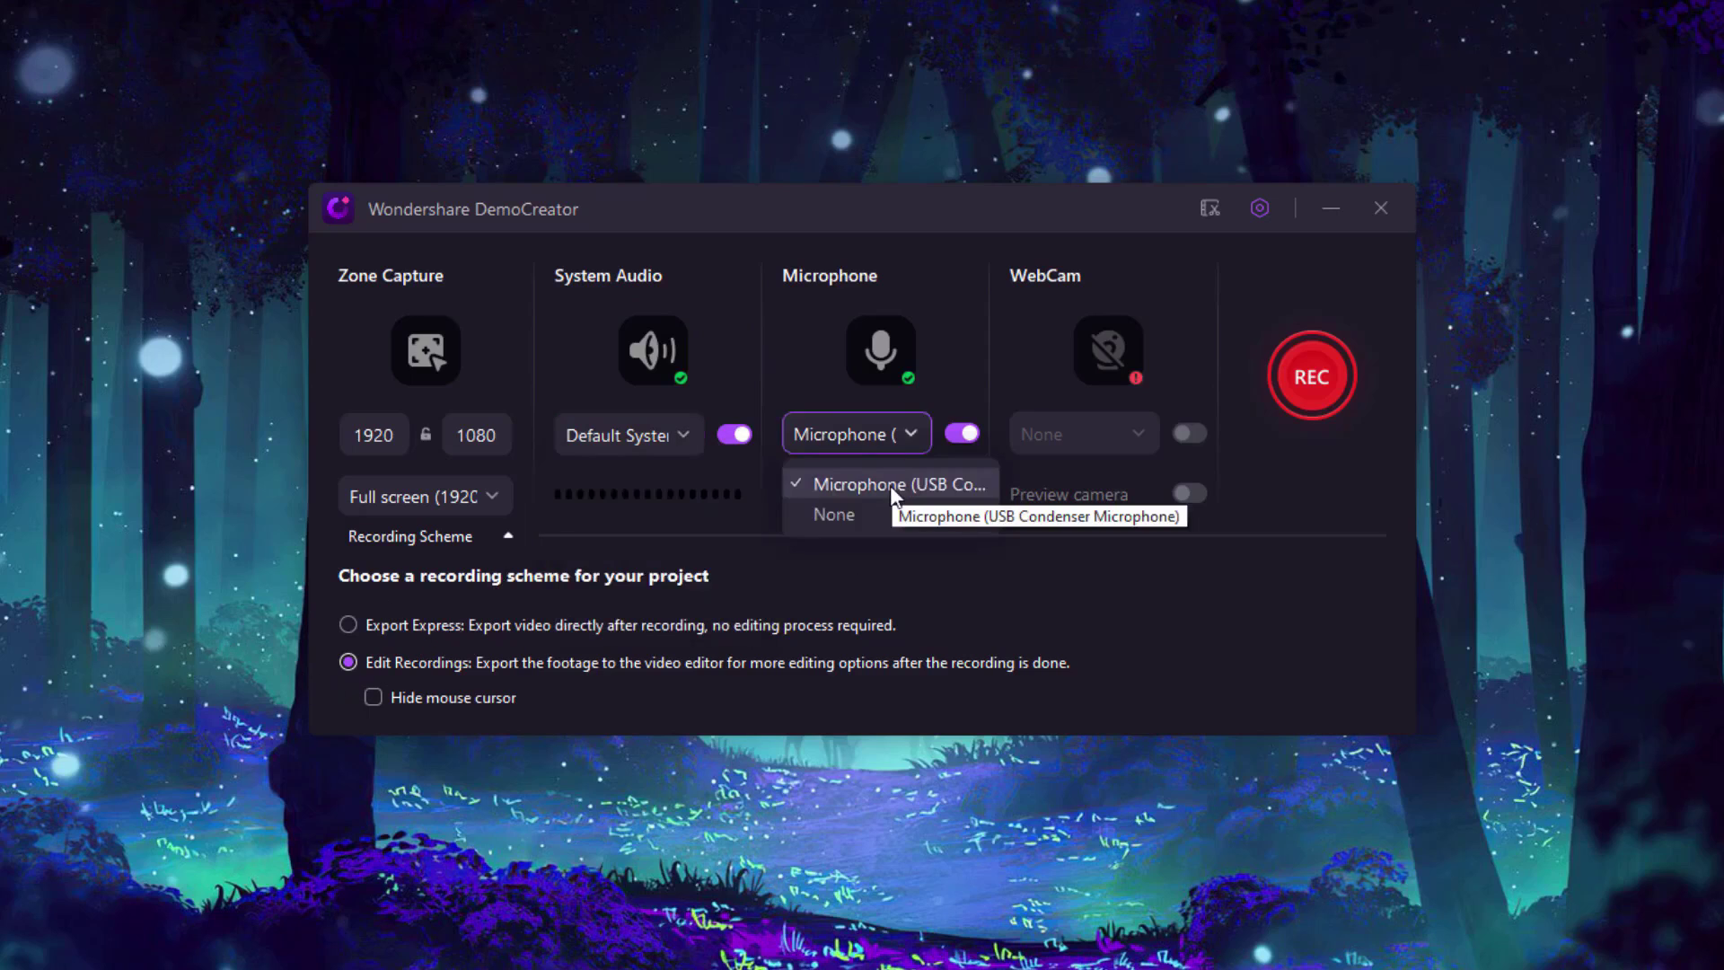
left_click(890, 485)
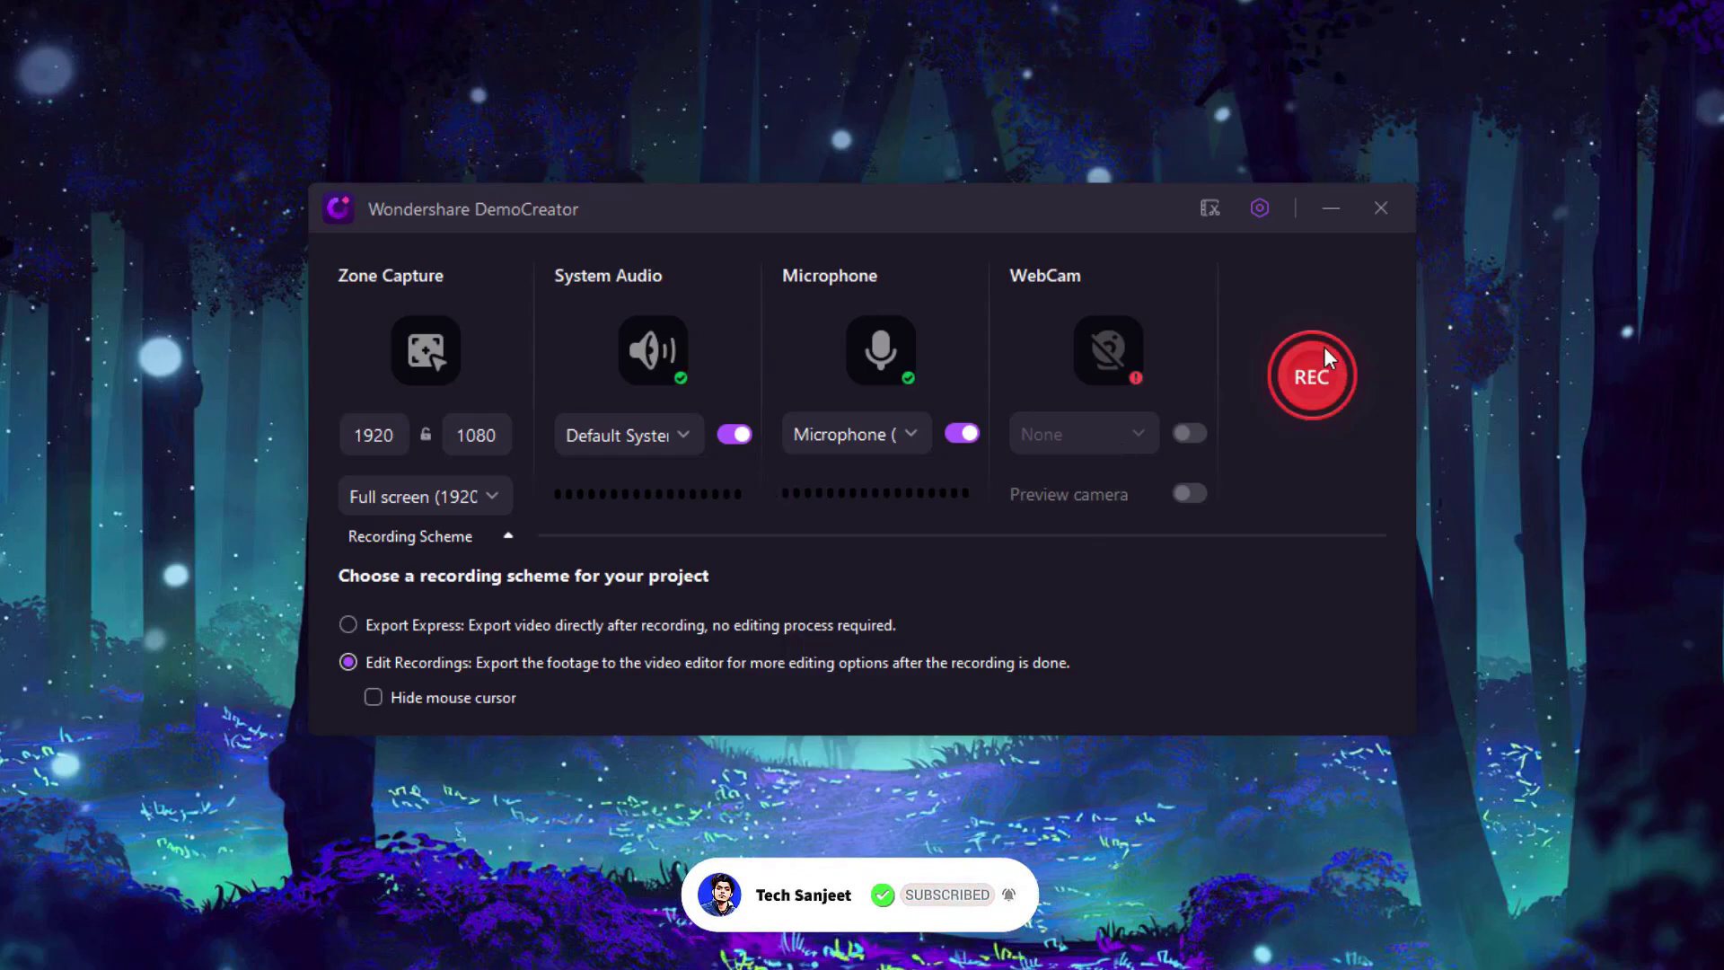
left_click(1259, 208)
- Keep video at 60 fps with High encoder quality, view webcam settings, then close Advanced Settings
left_click(465, 310)
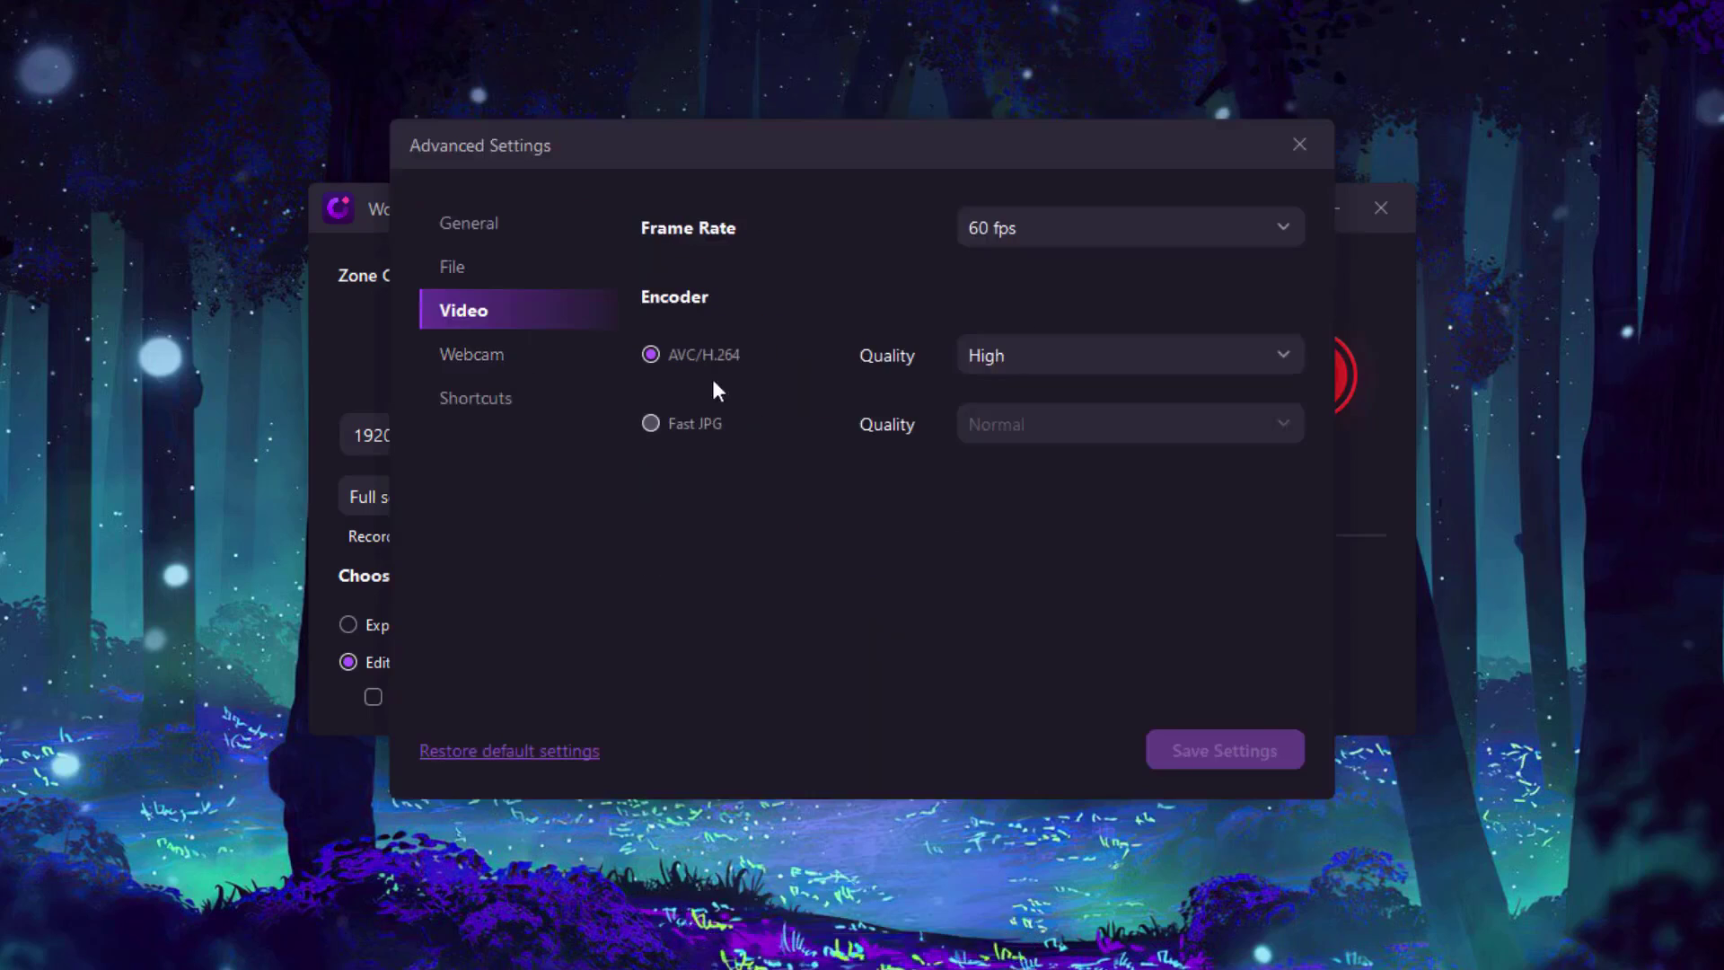
left_click(1085, 238)
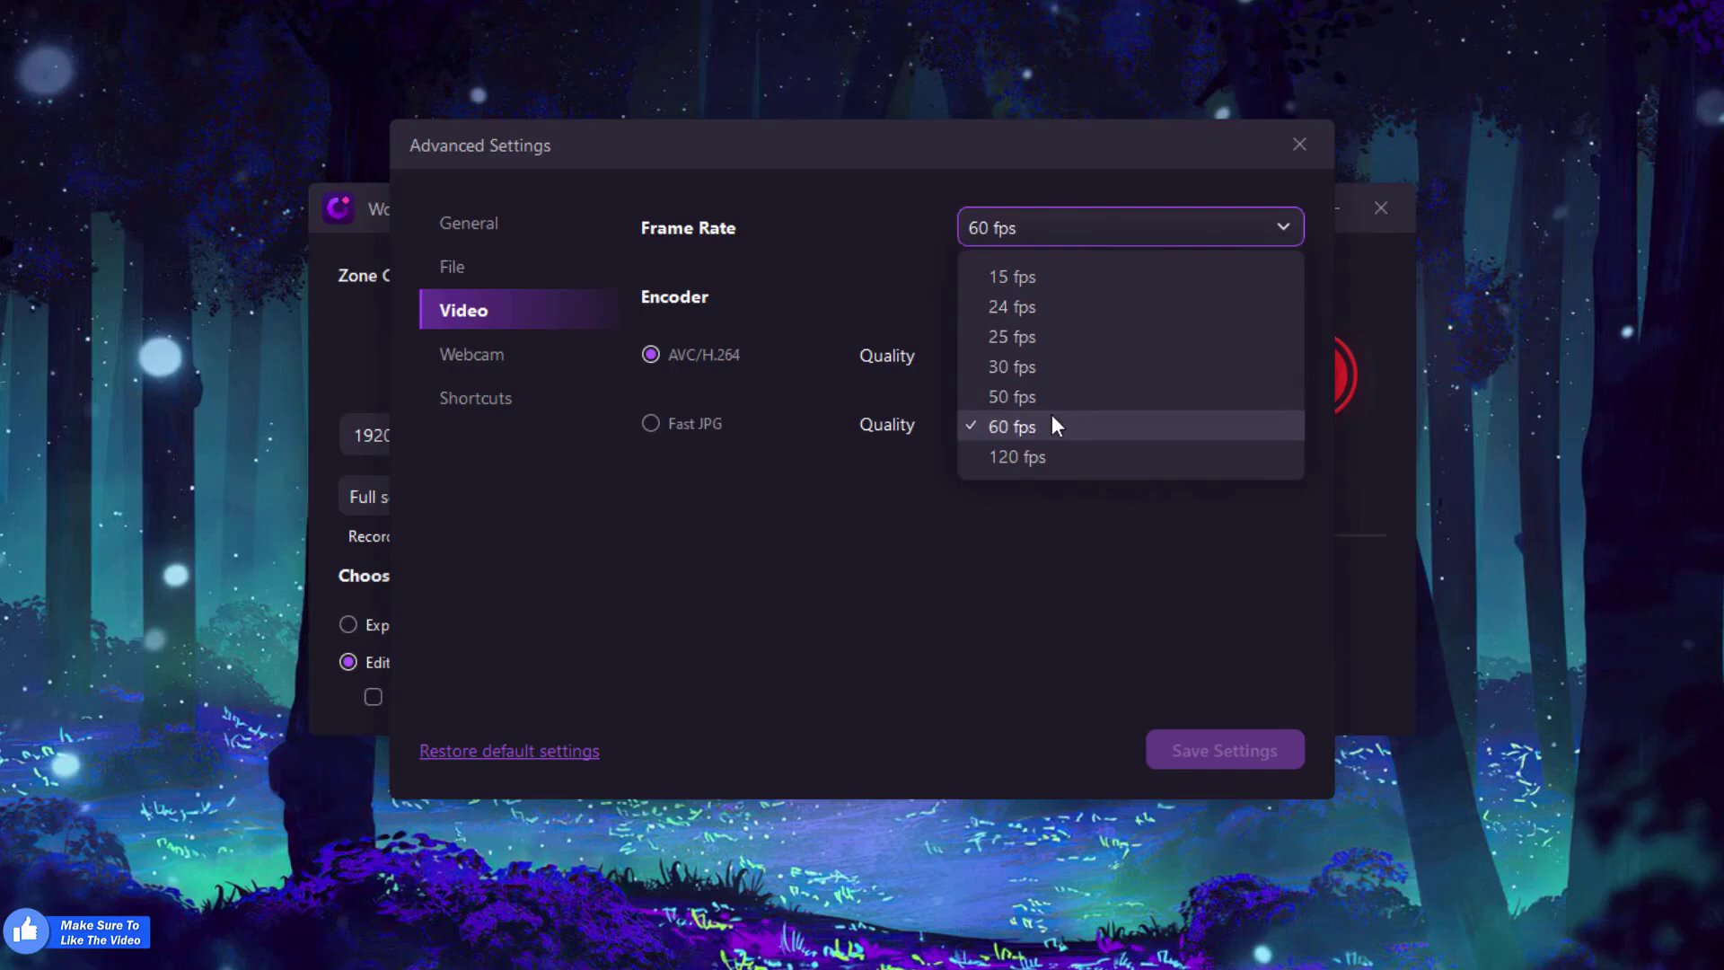
left_click(997, 429)
left_click(1047, 360)
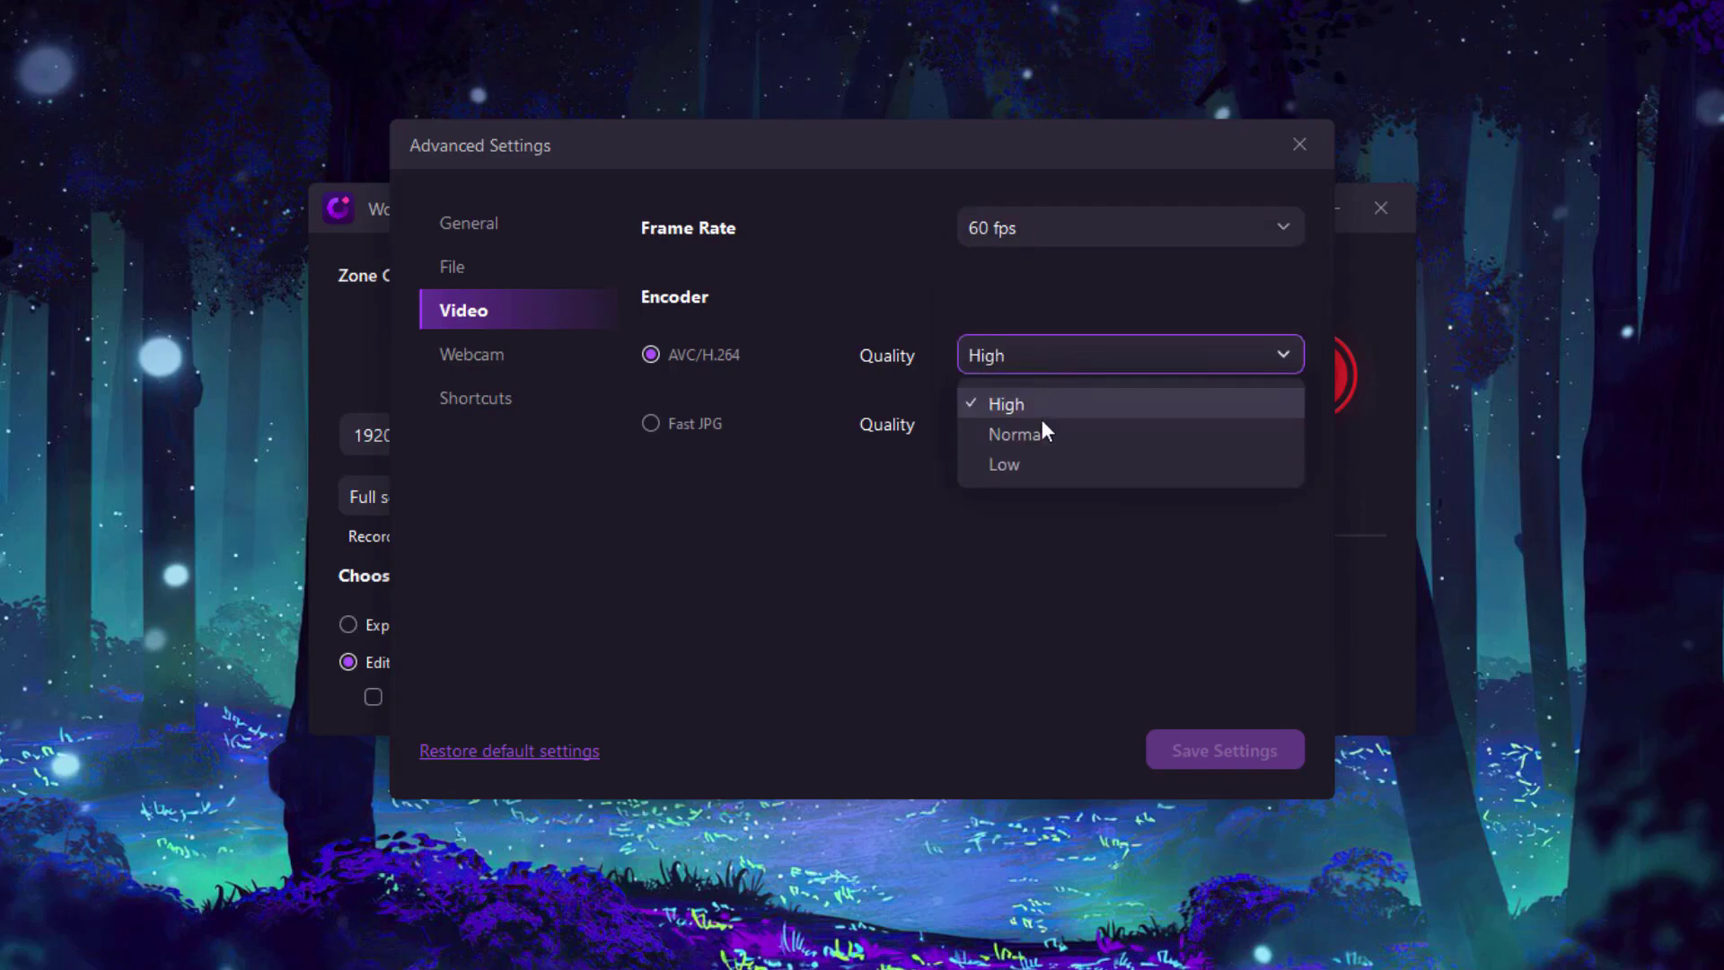
left_click(1035, 402)
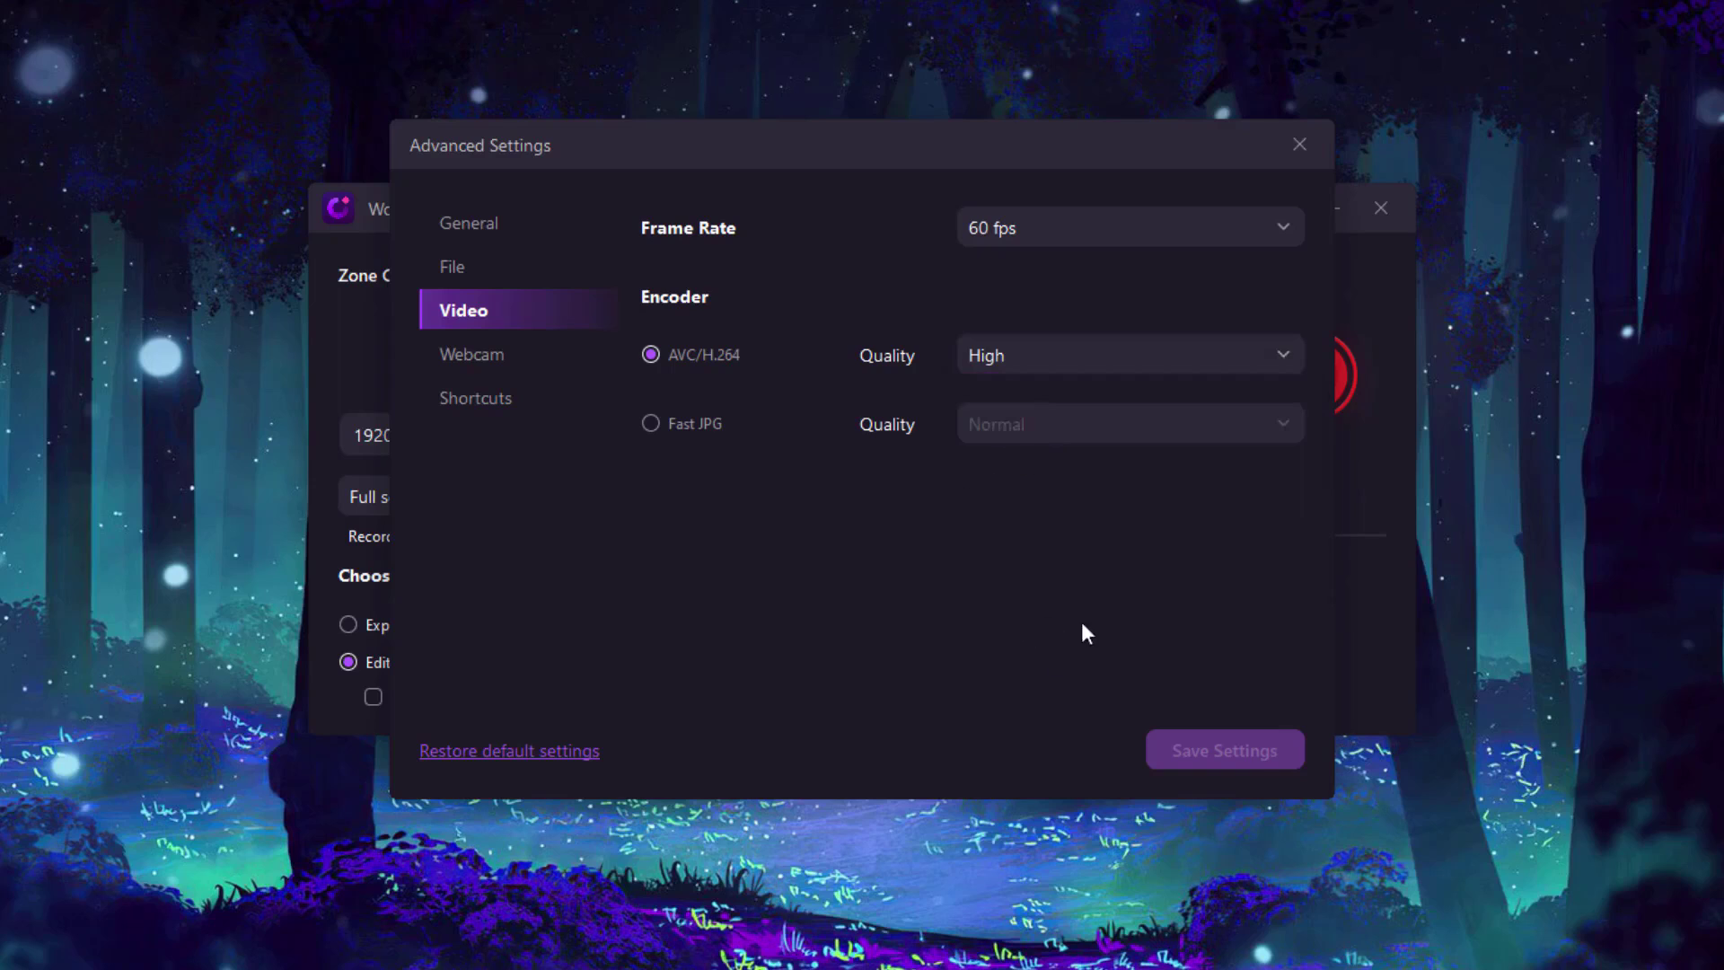
left_click(553, 355)
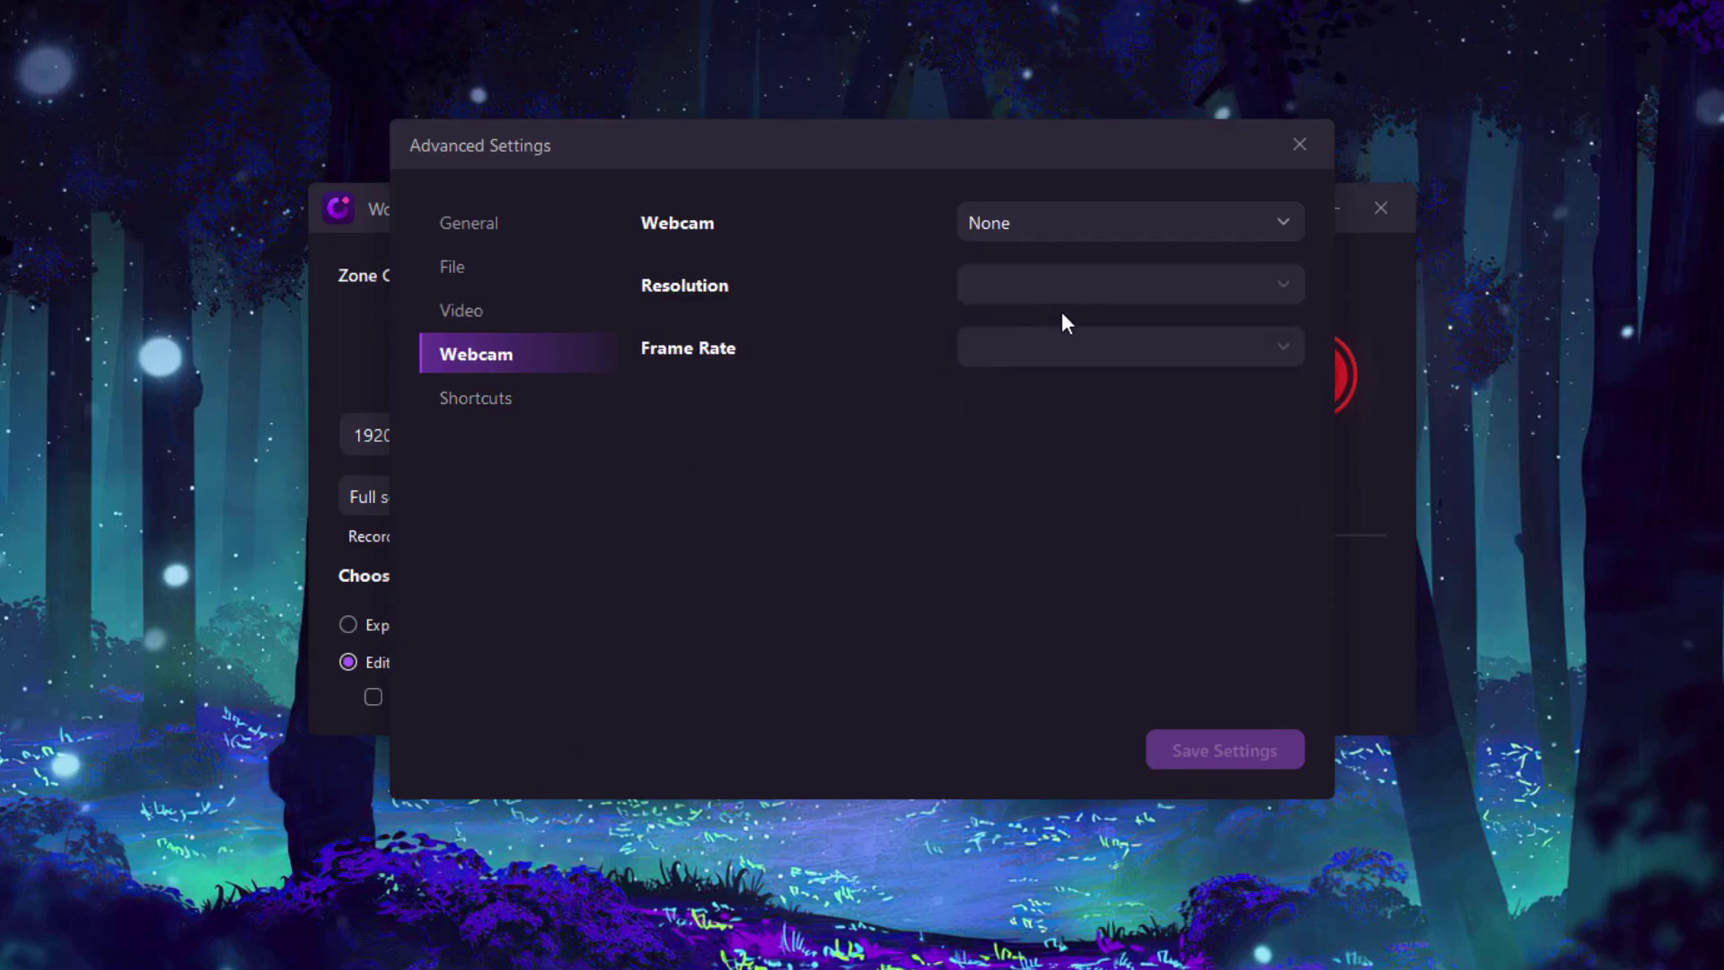
key("Escape")
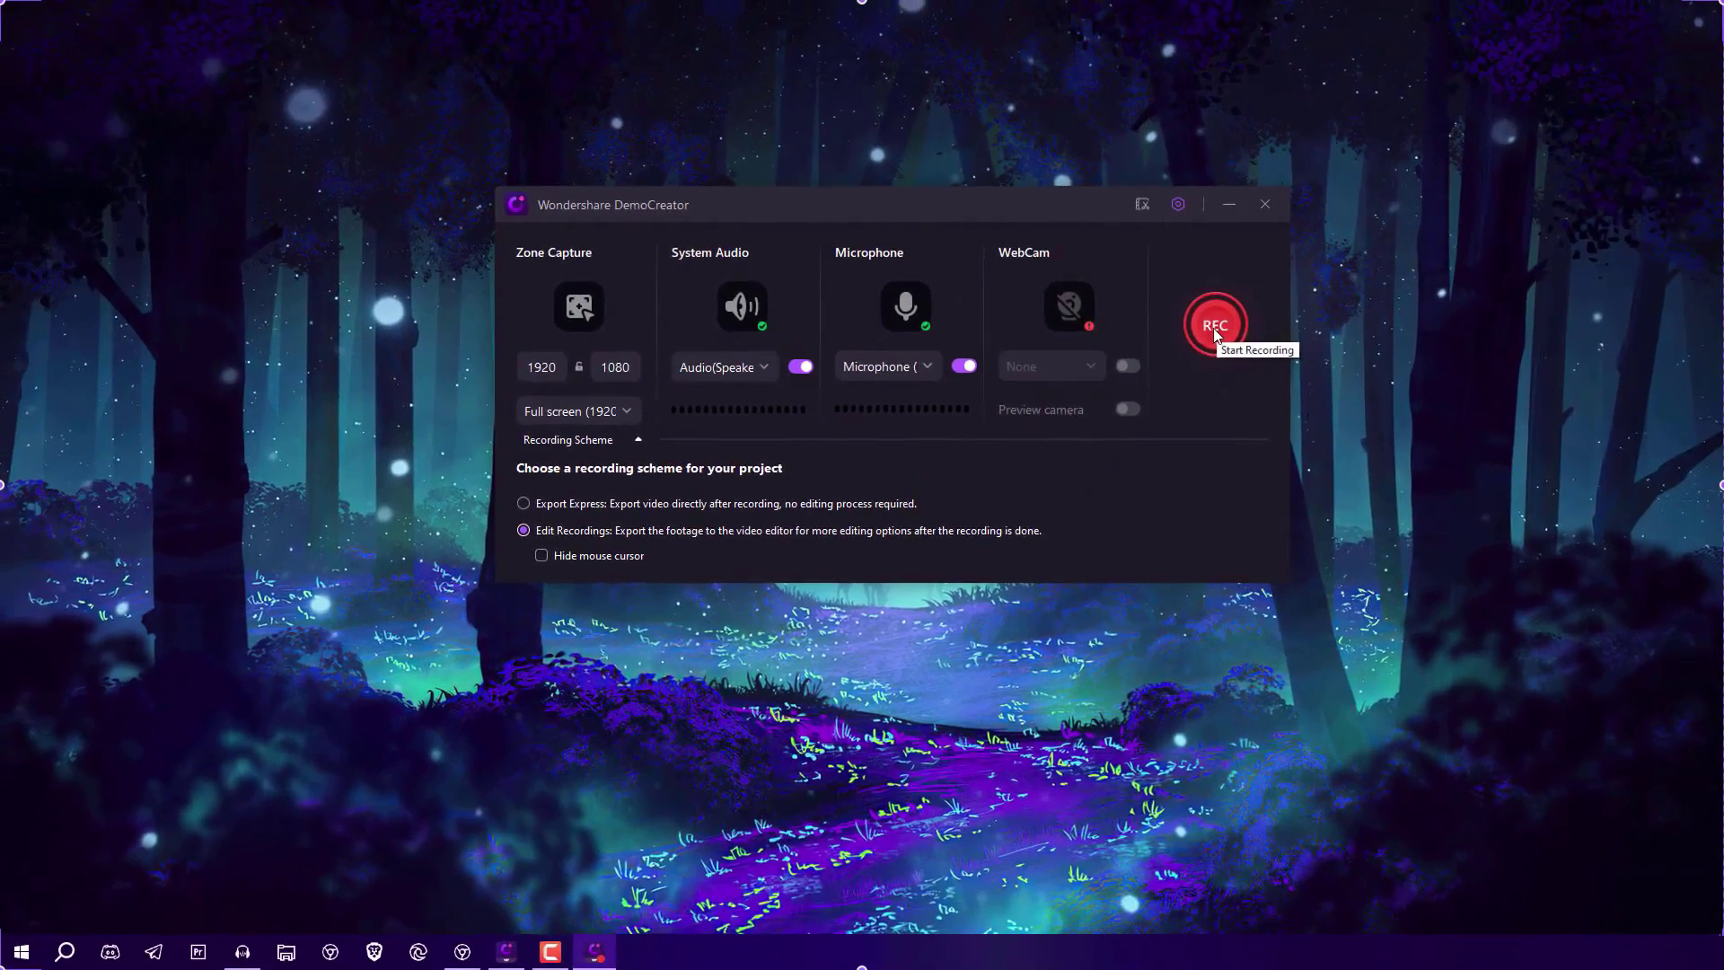
- Start recording, open Windows Settings, outline System in red, and tick beside Night light
left_click(1311, 380)
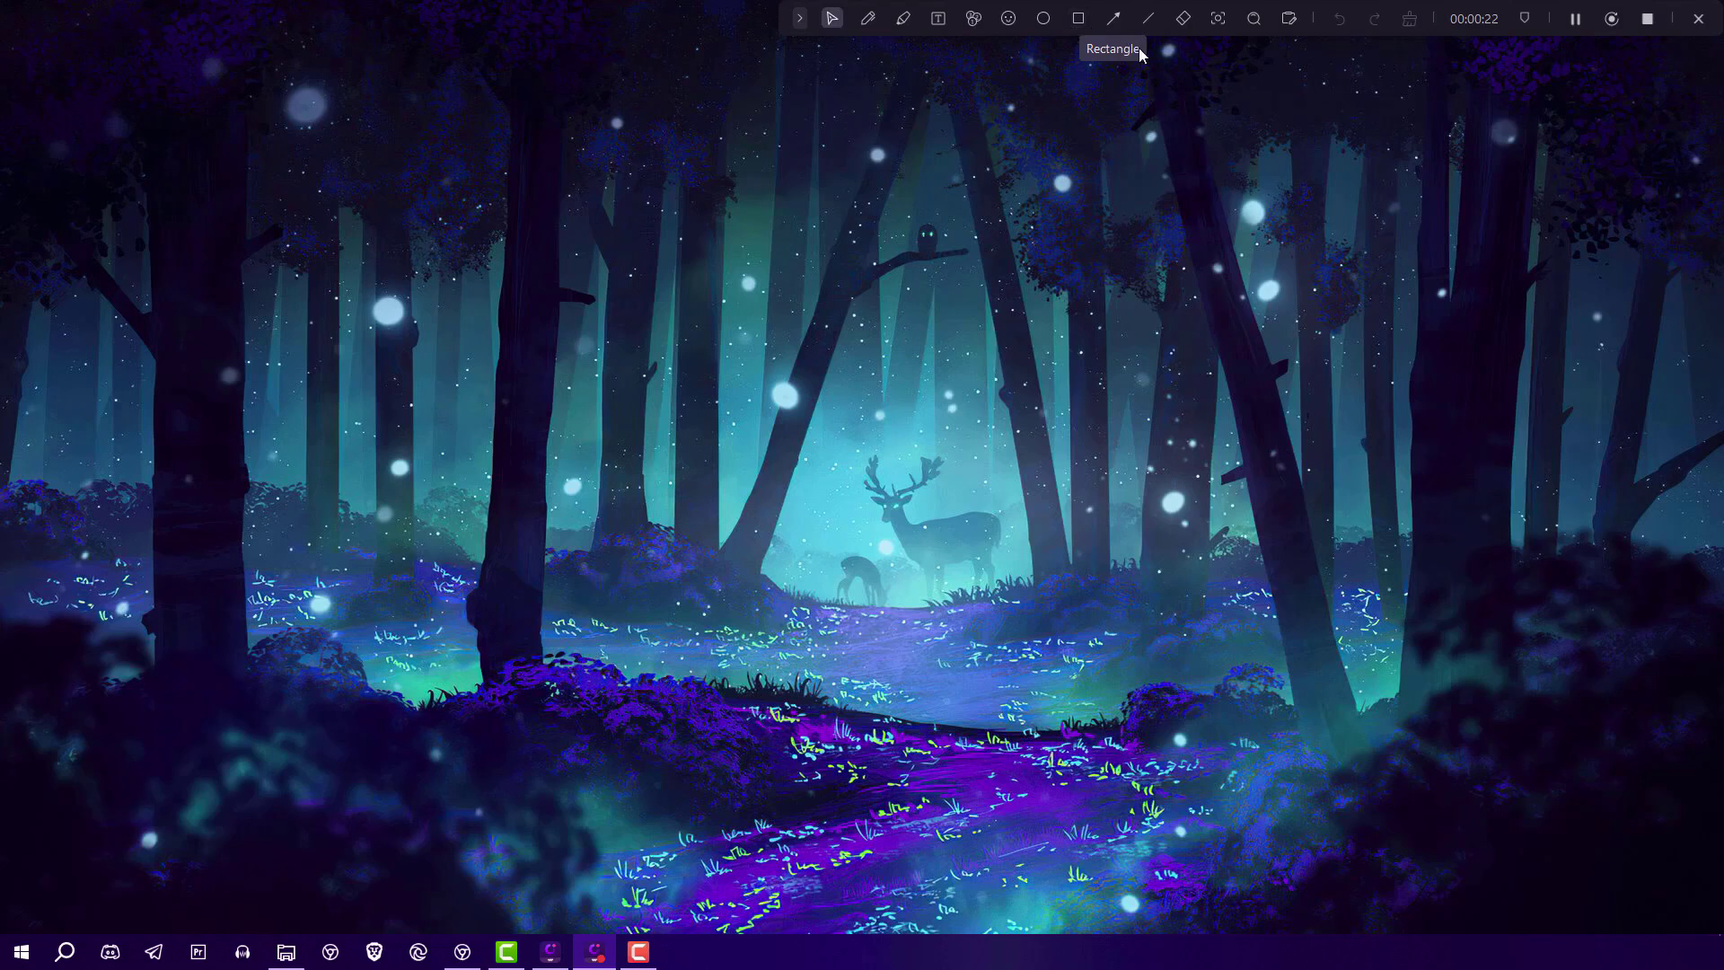
key("super+i")
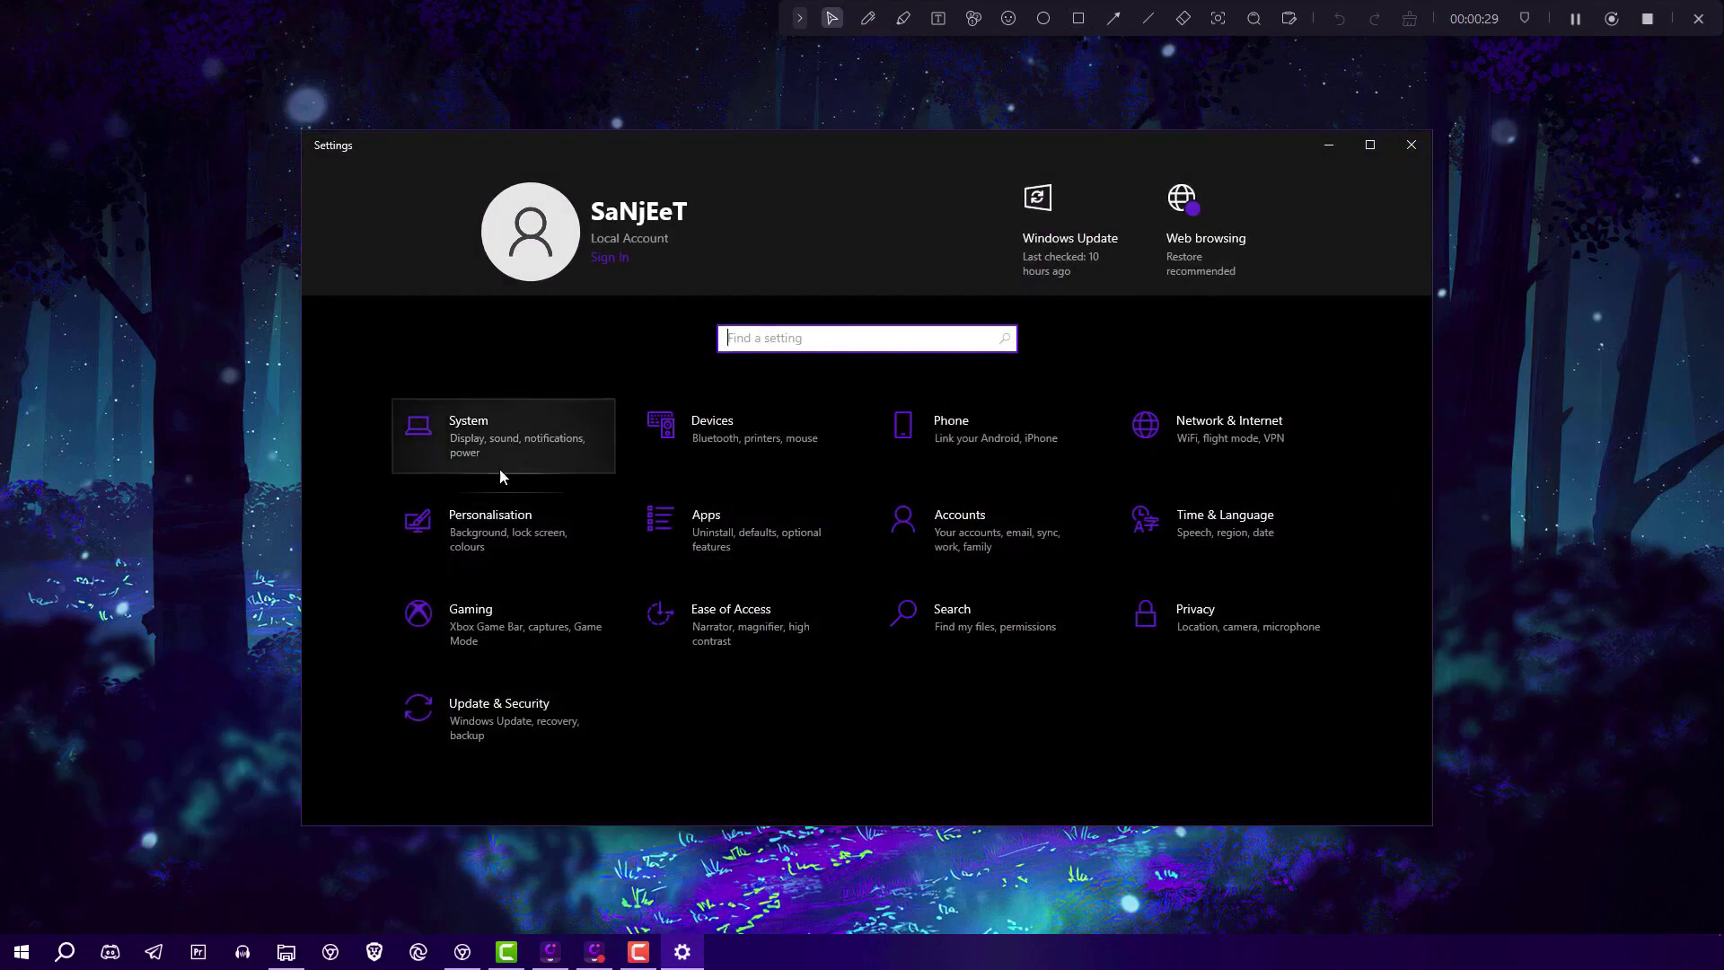
key("r")
left_click_drag(364, 394, 626, 480)
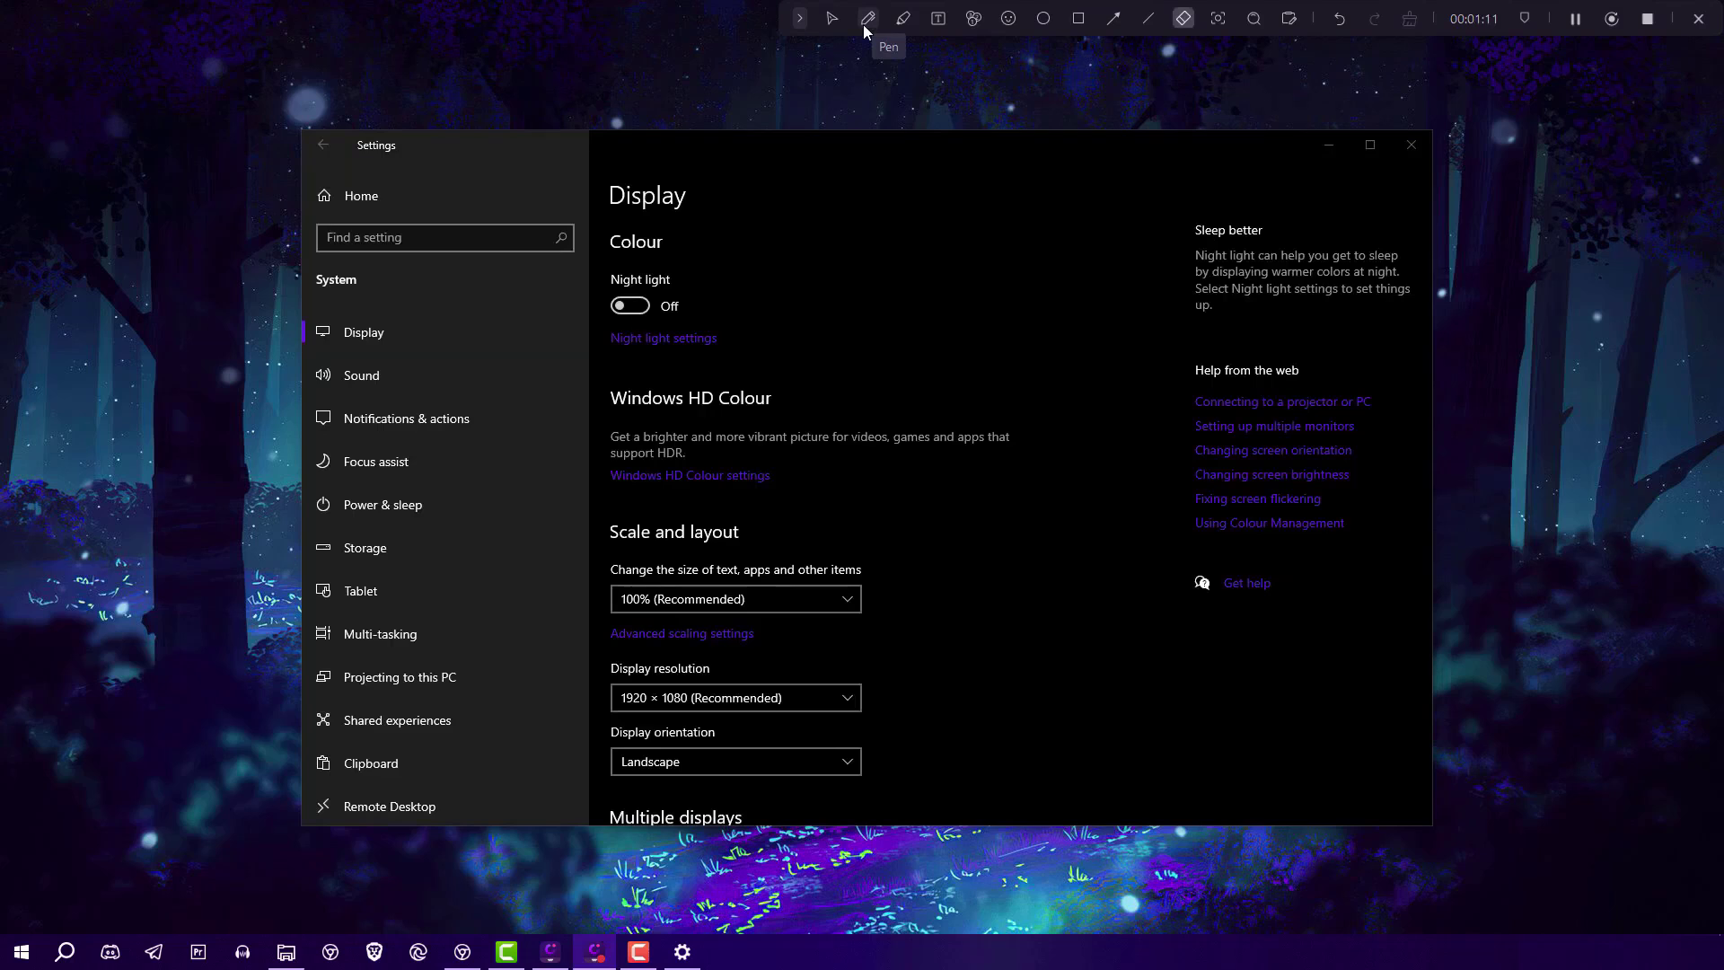
left_click(867, 19)
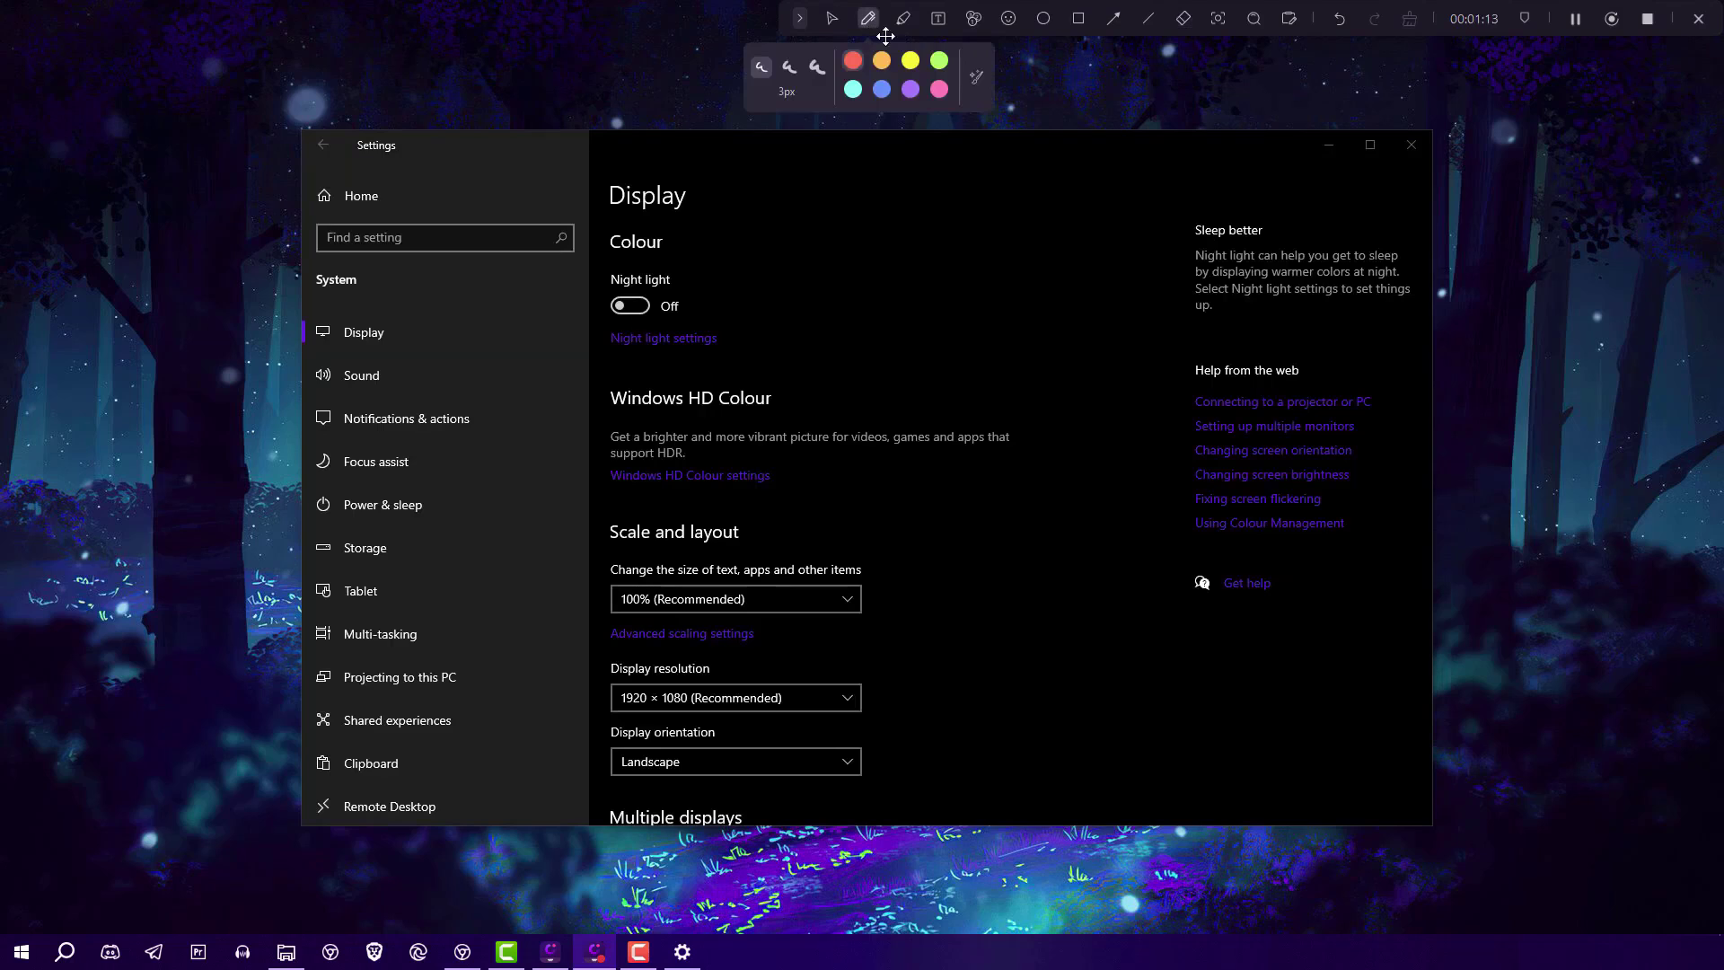
left_click_drag(683, 317, 733, 298)
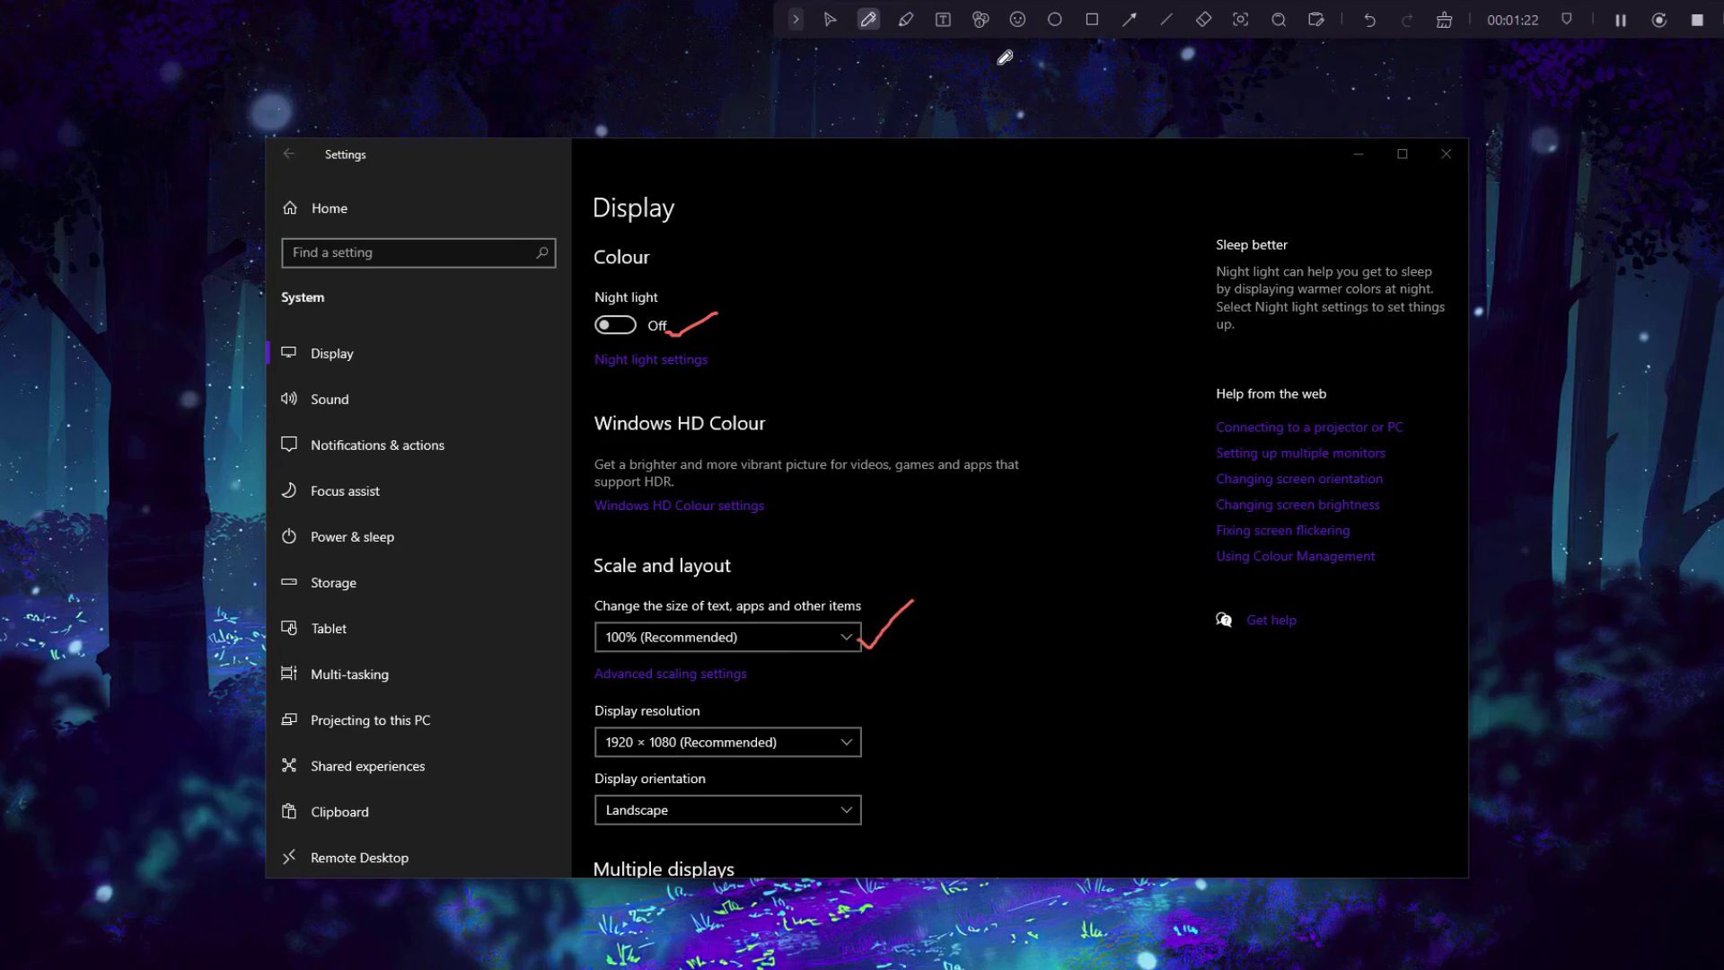
- Place numbered markers 1–7 beside Display through Tablet in the Settings sidebar
left_click(982, 22)
left_click(400, 354)
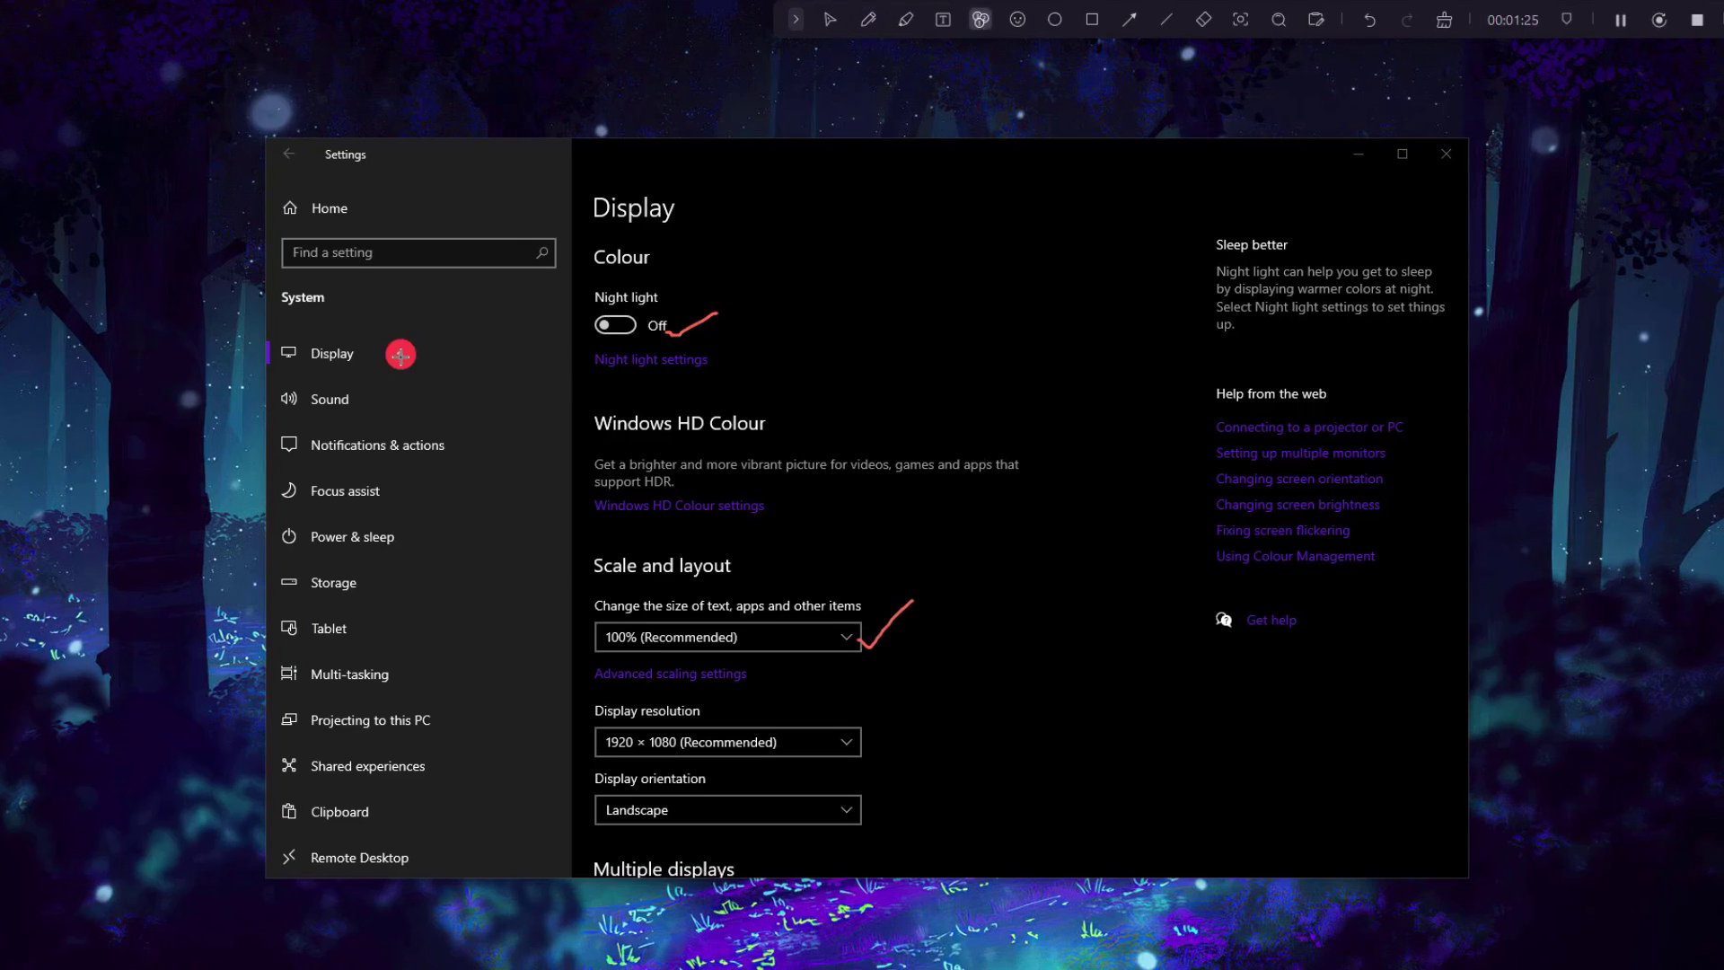
left_click(418, 408)
left_click(439, 454)
left_click(432, 498)
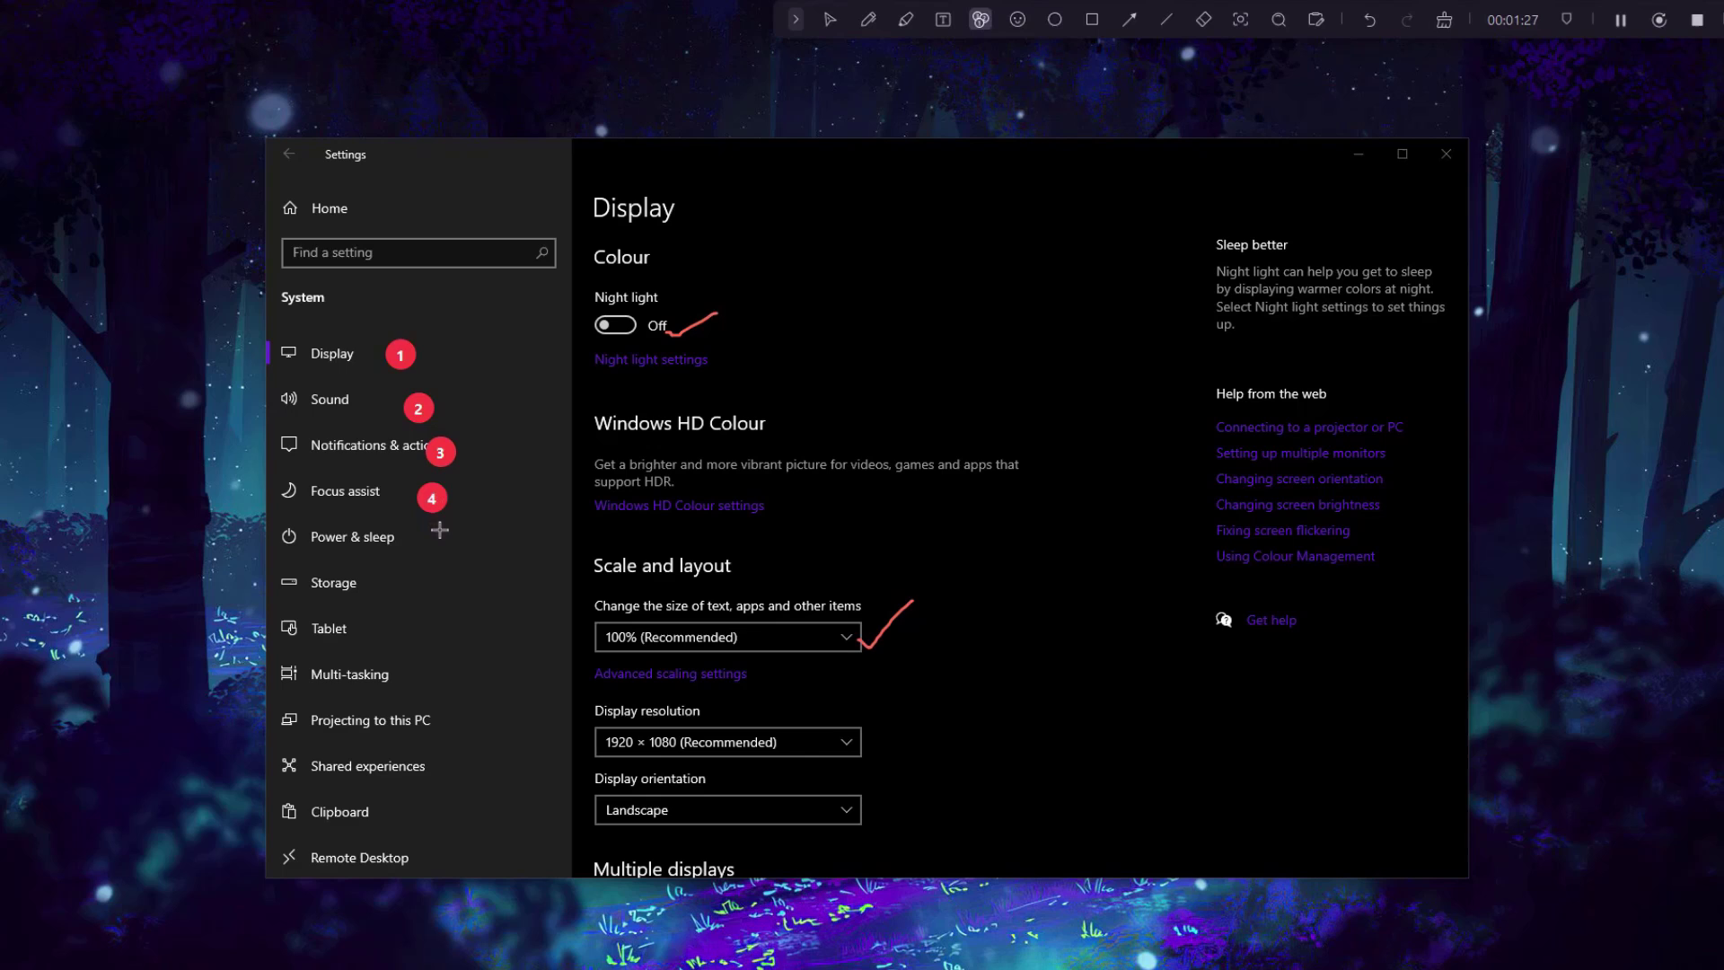
left_click(439, 540)
left_click(375, 593)
left_click(381, 637)
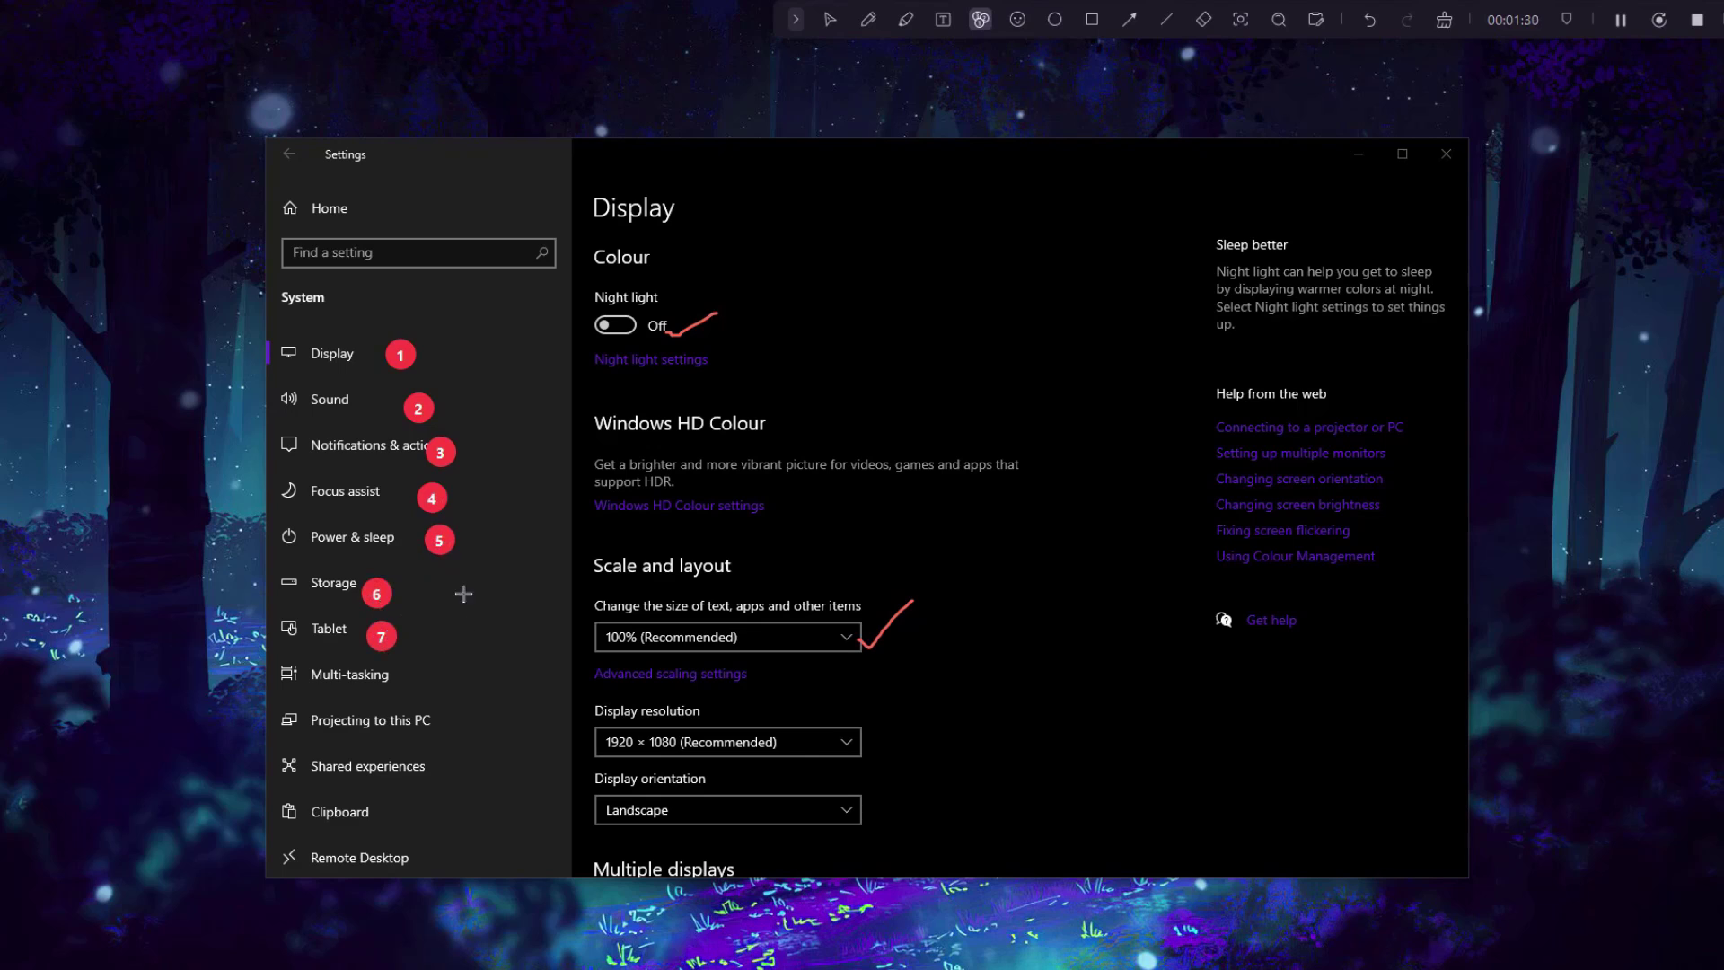
- Erase the seven markers and try the Spotlight dimming tool
left_click(1204, 19)
left_click_drag(401, 355, 392, 685)
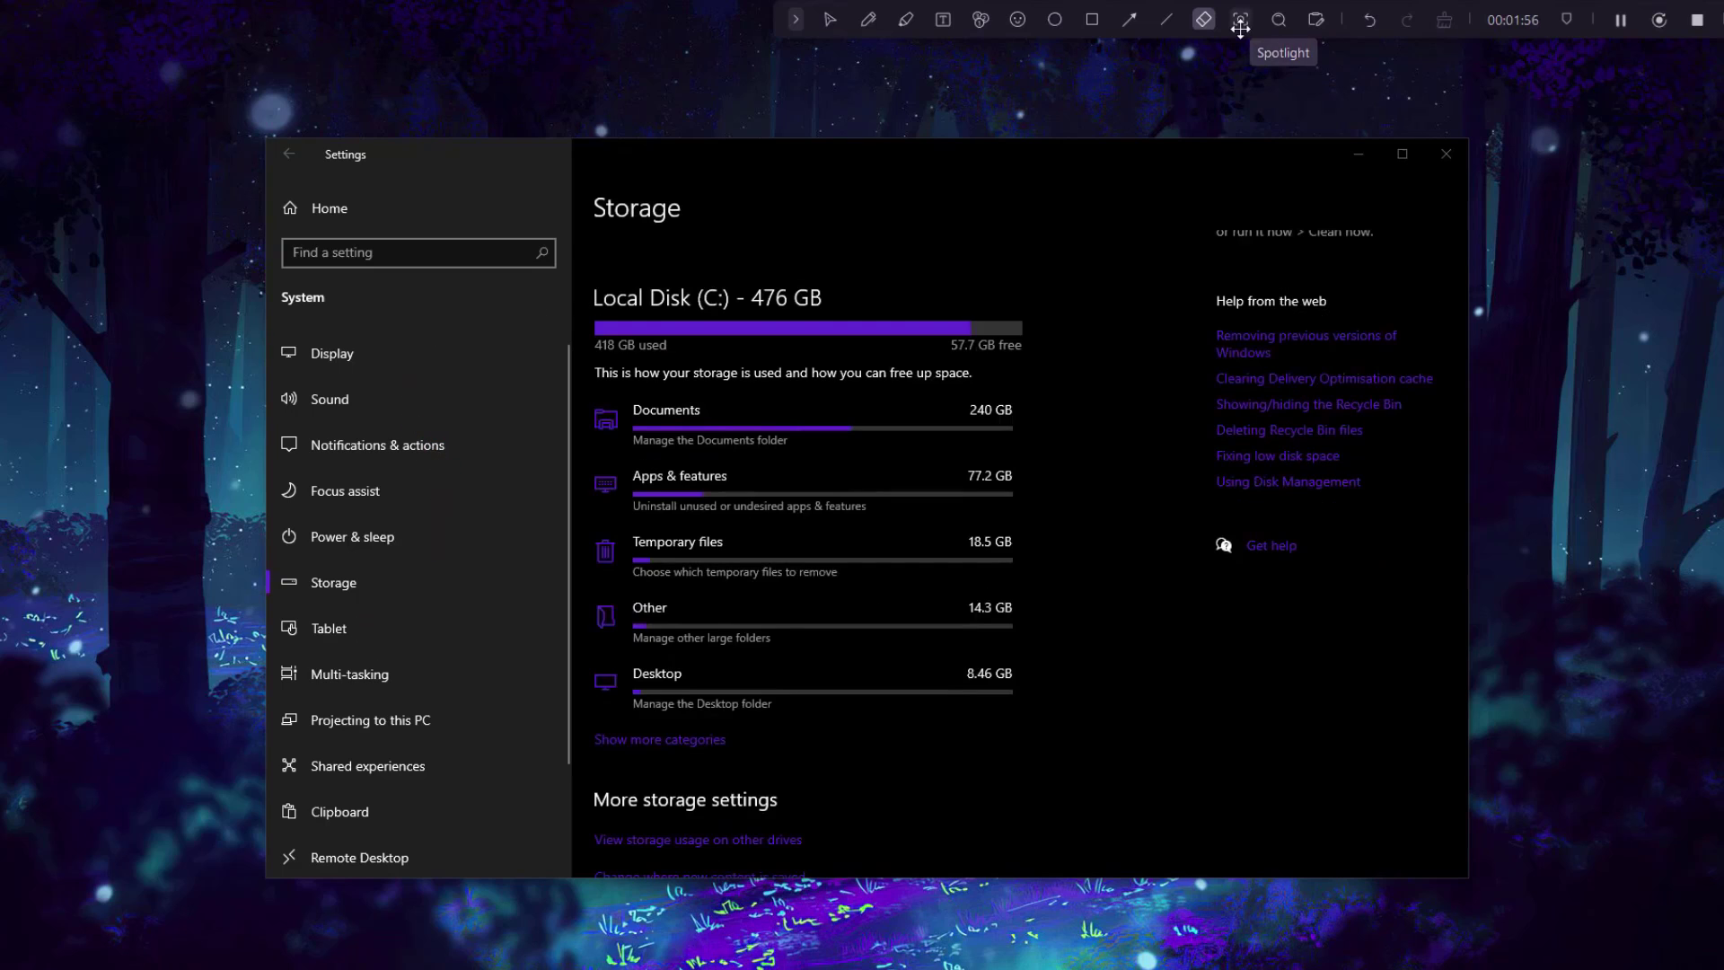
left_click(1240, 23)
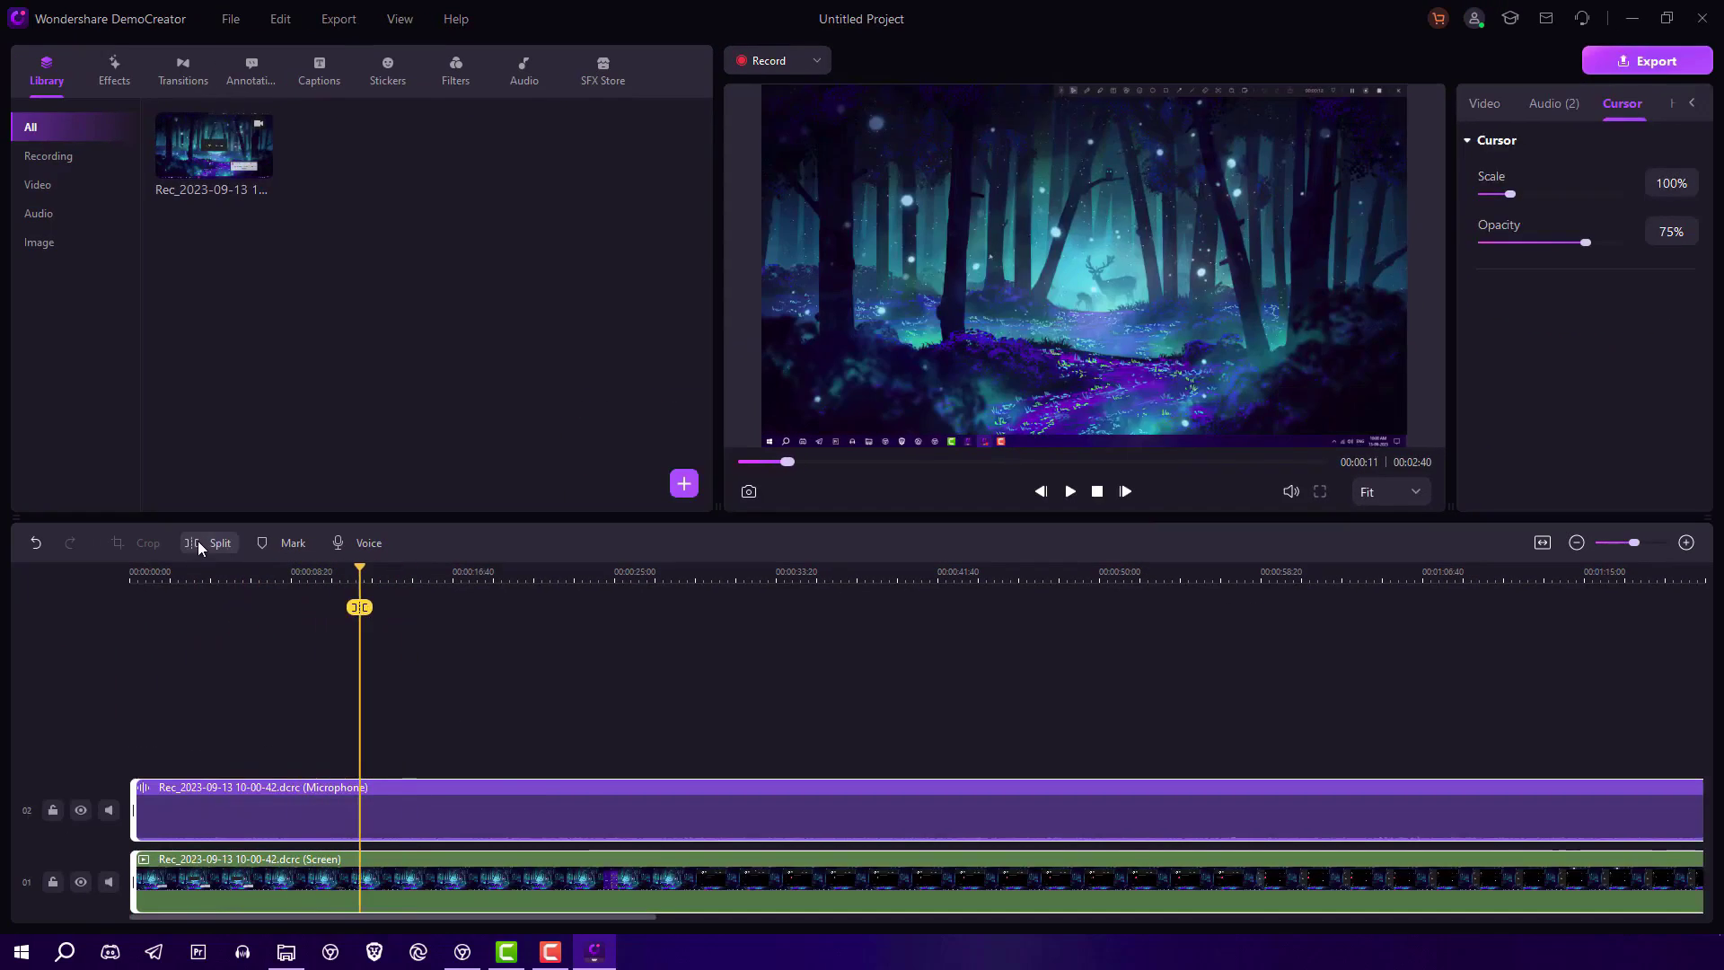
- Split the clip, place the Orb 1 transition at the cut, and preview it
left_click(198, 546)
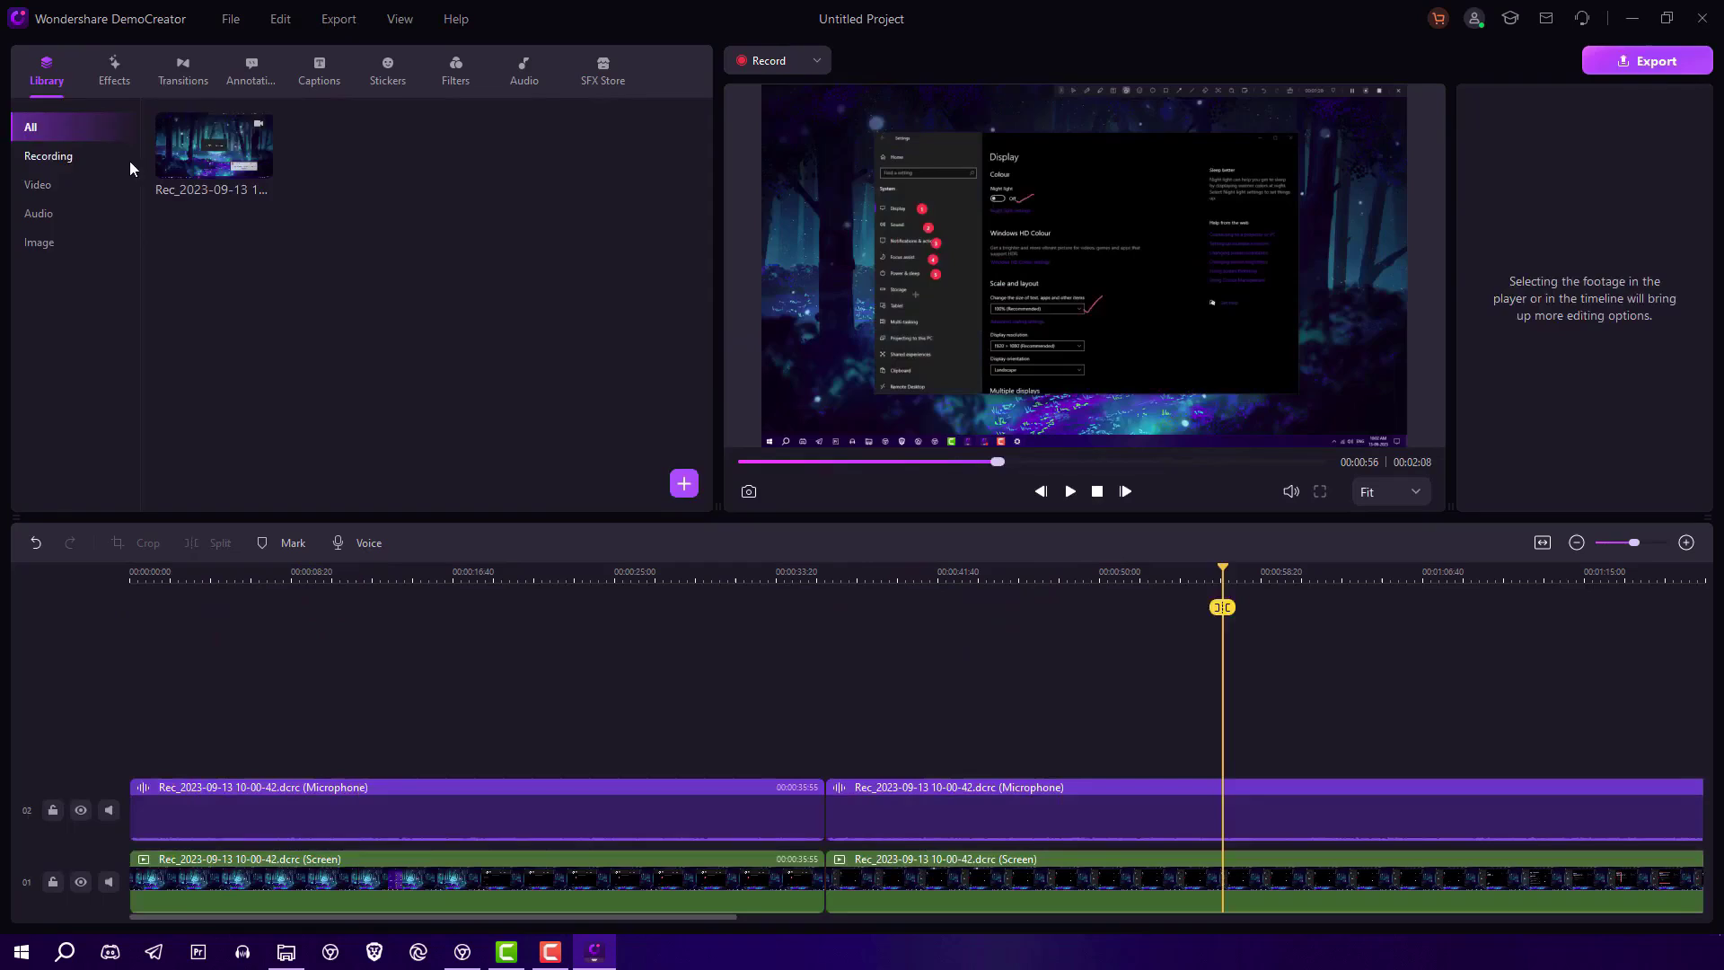
left_click(250, 70)
left_click(387, 71)
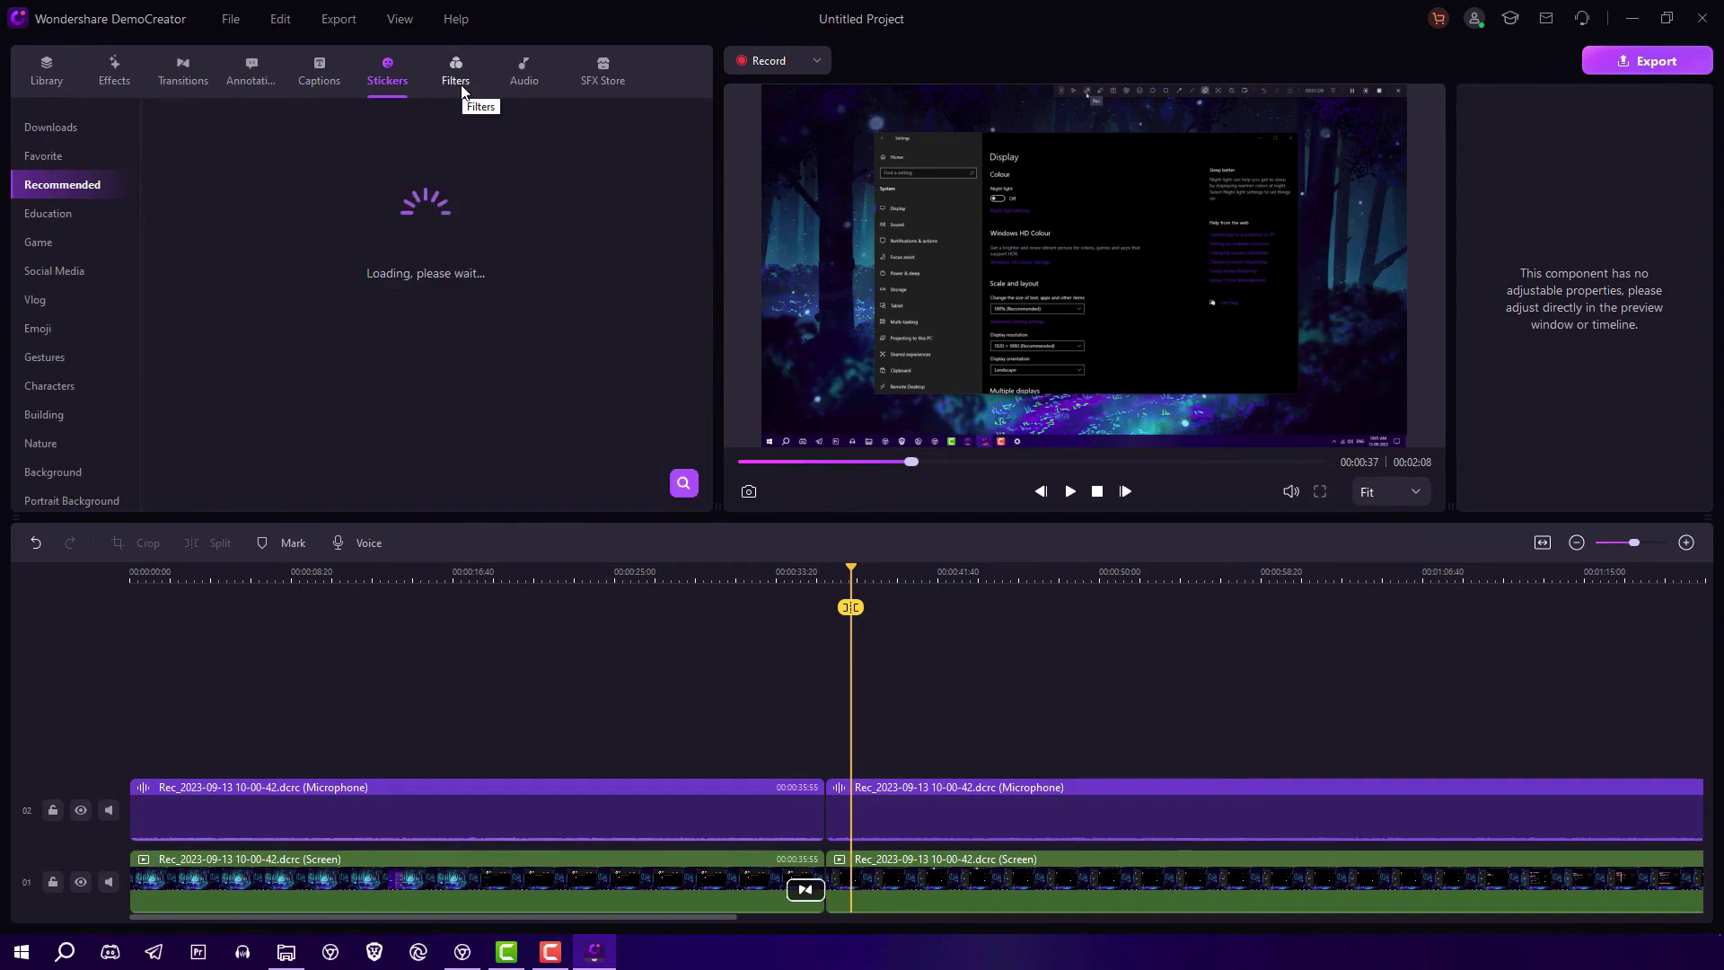
left_click(182, 70)
mouse_move(214, 145)
left_mouse_down()
mouse_move(612, 663)
mouse_move(803, 875)
left_mouse_up()
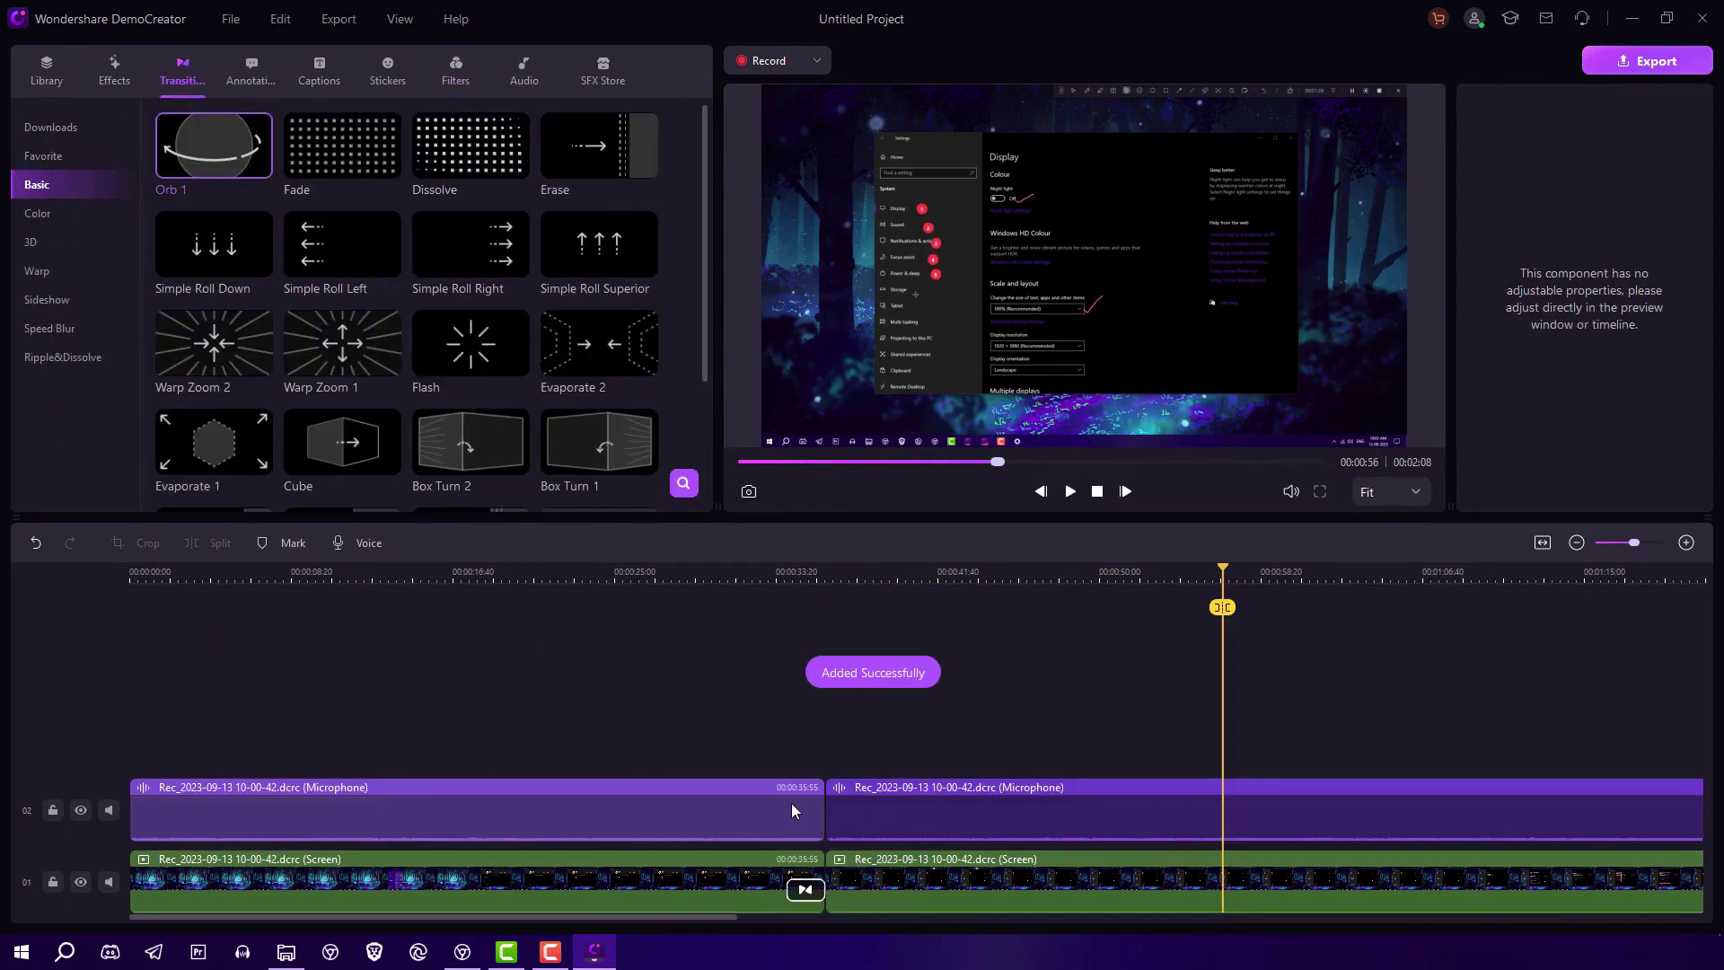
left_click(773, 575)
left_click(1072, 493)
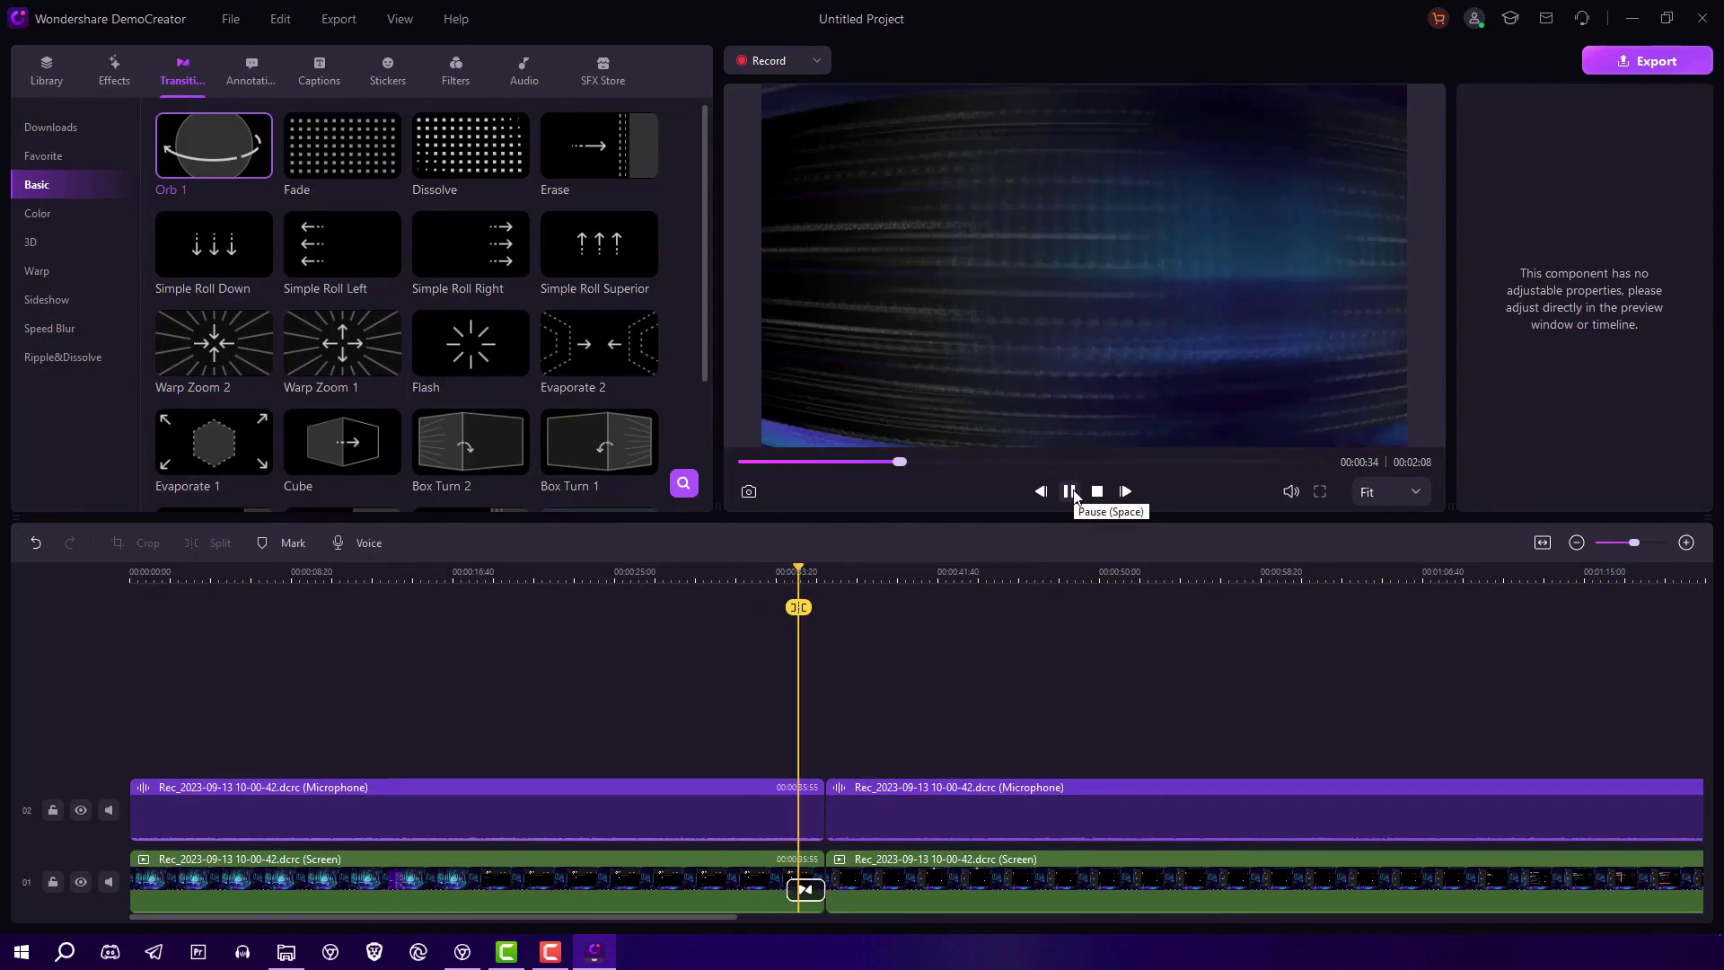
left_click(1073, 493)
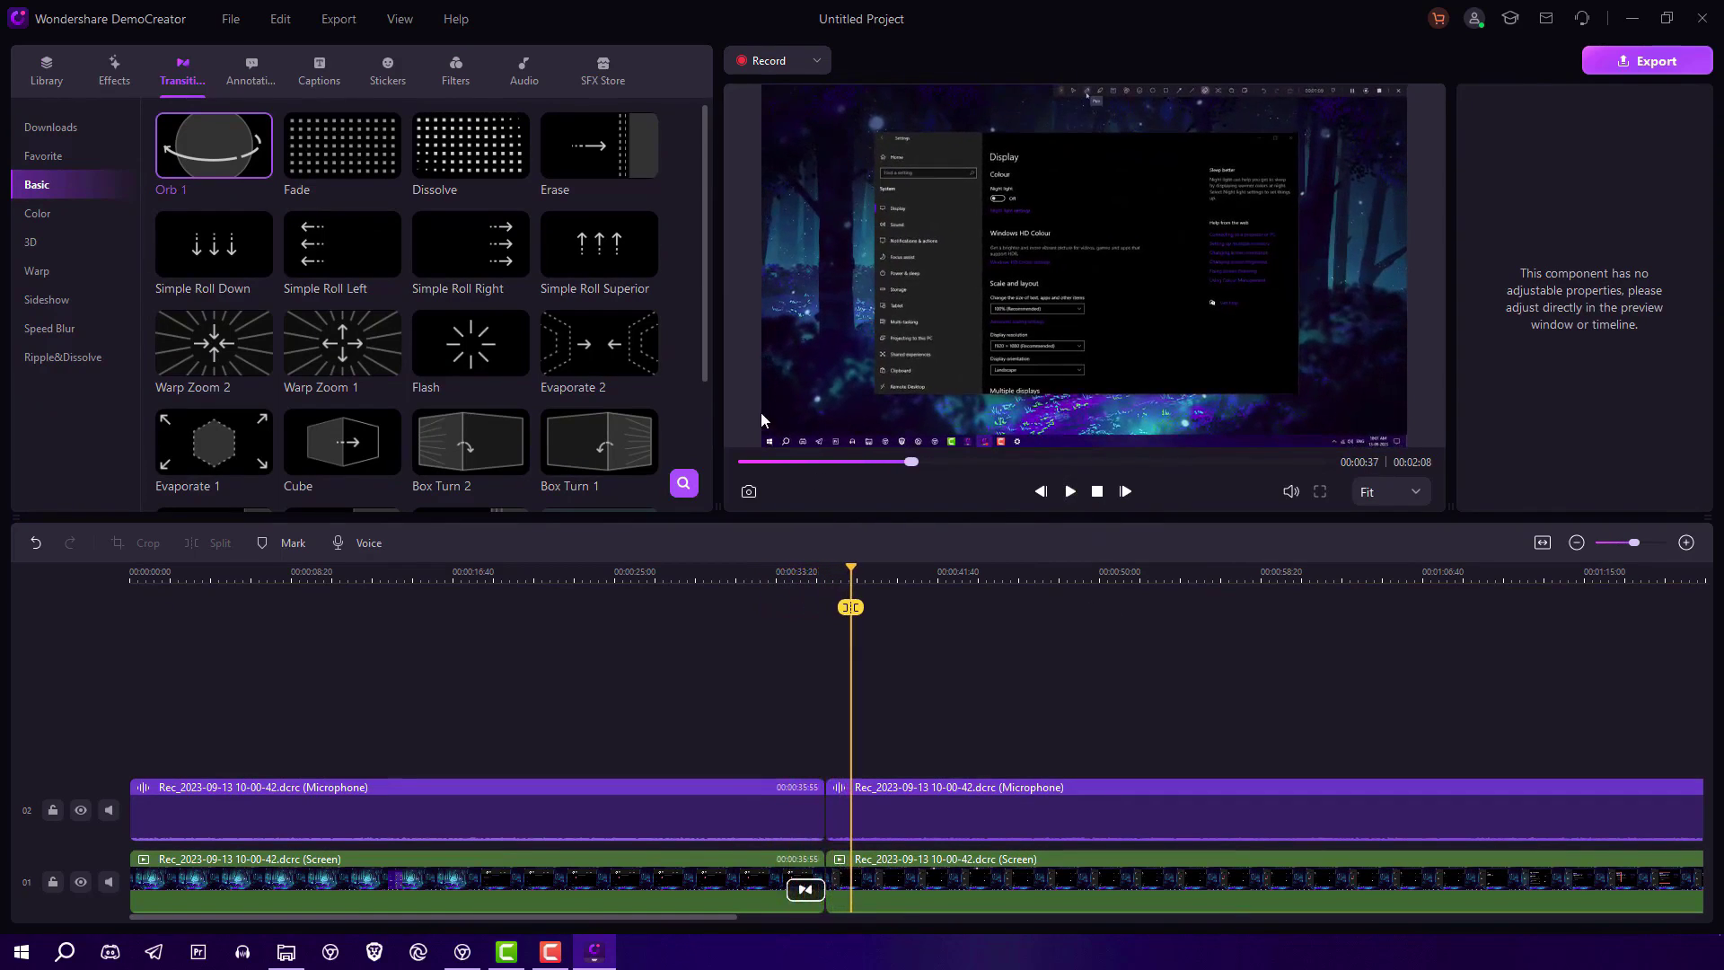
- Open the export settings and check the export folder without changing it
left_click(1651, 64)
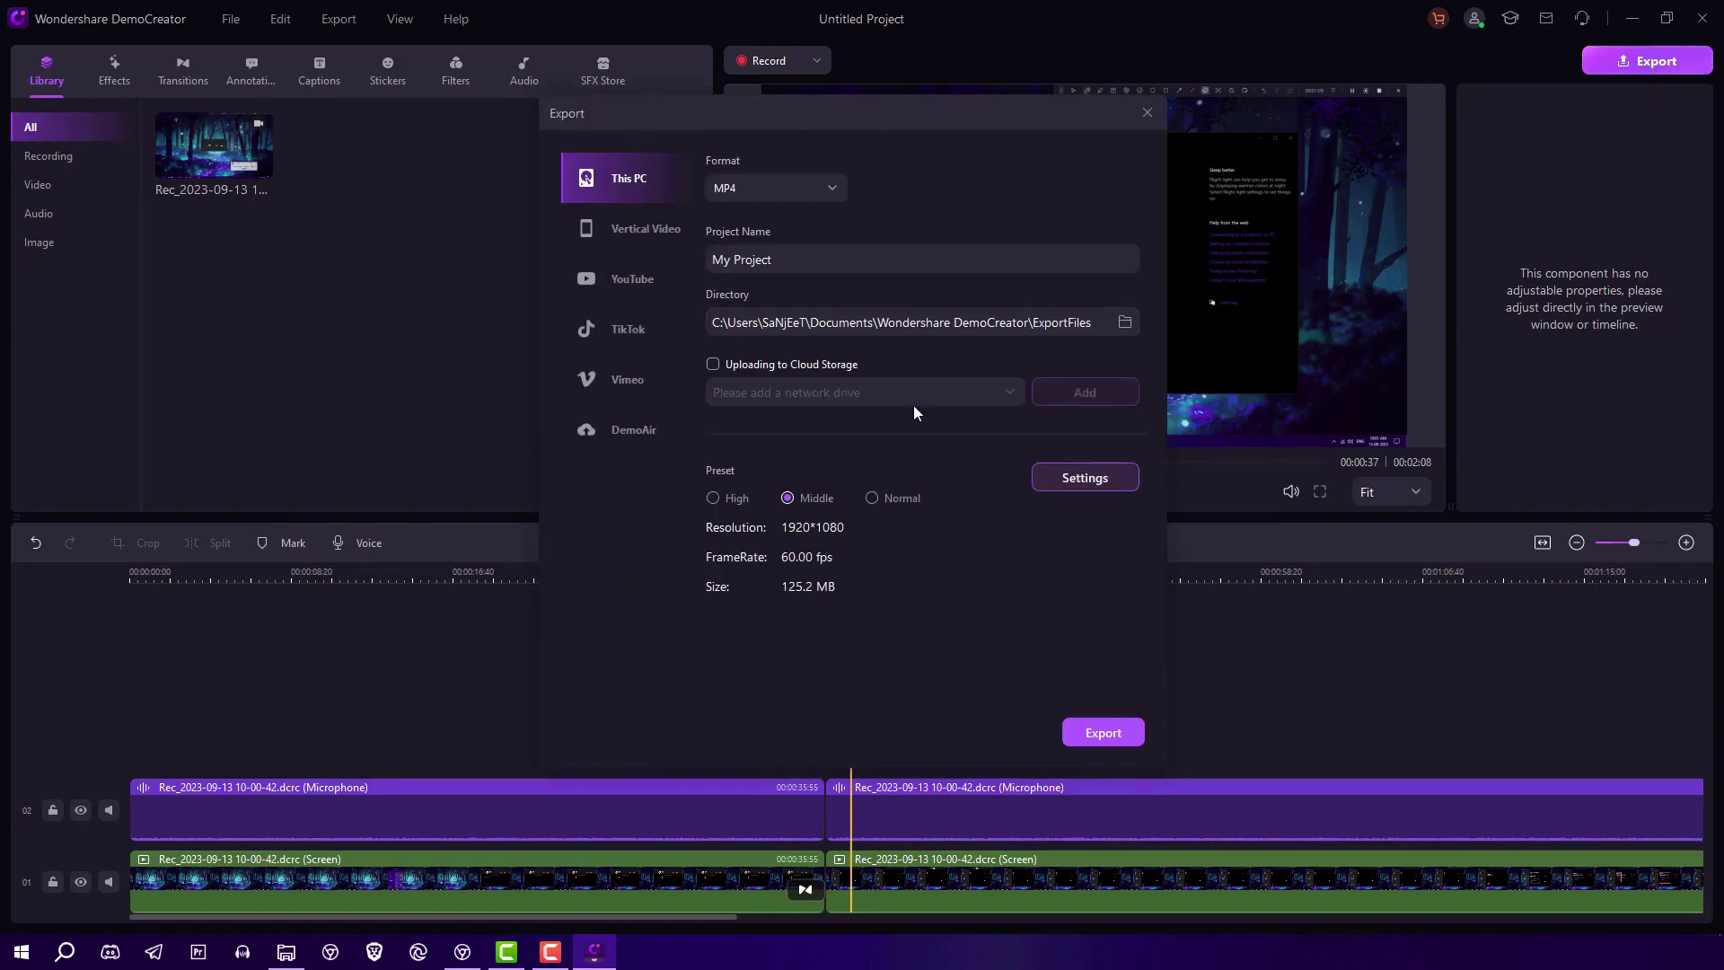
left_click(1126, 323)
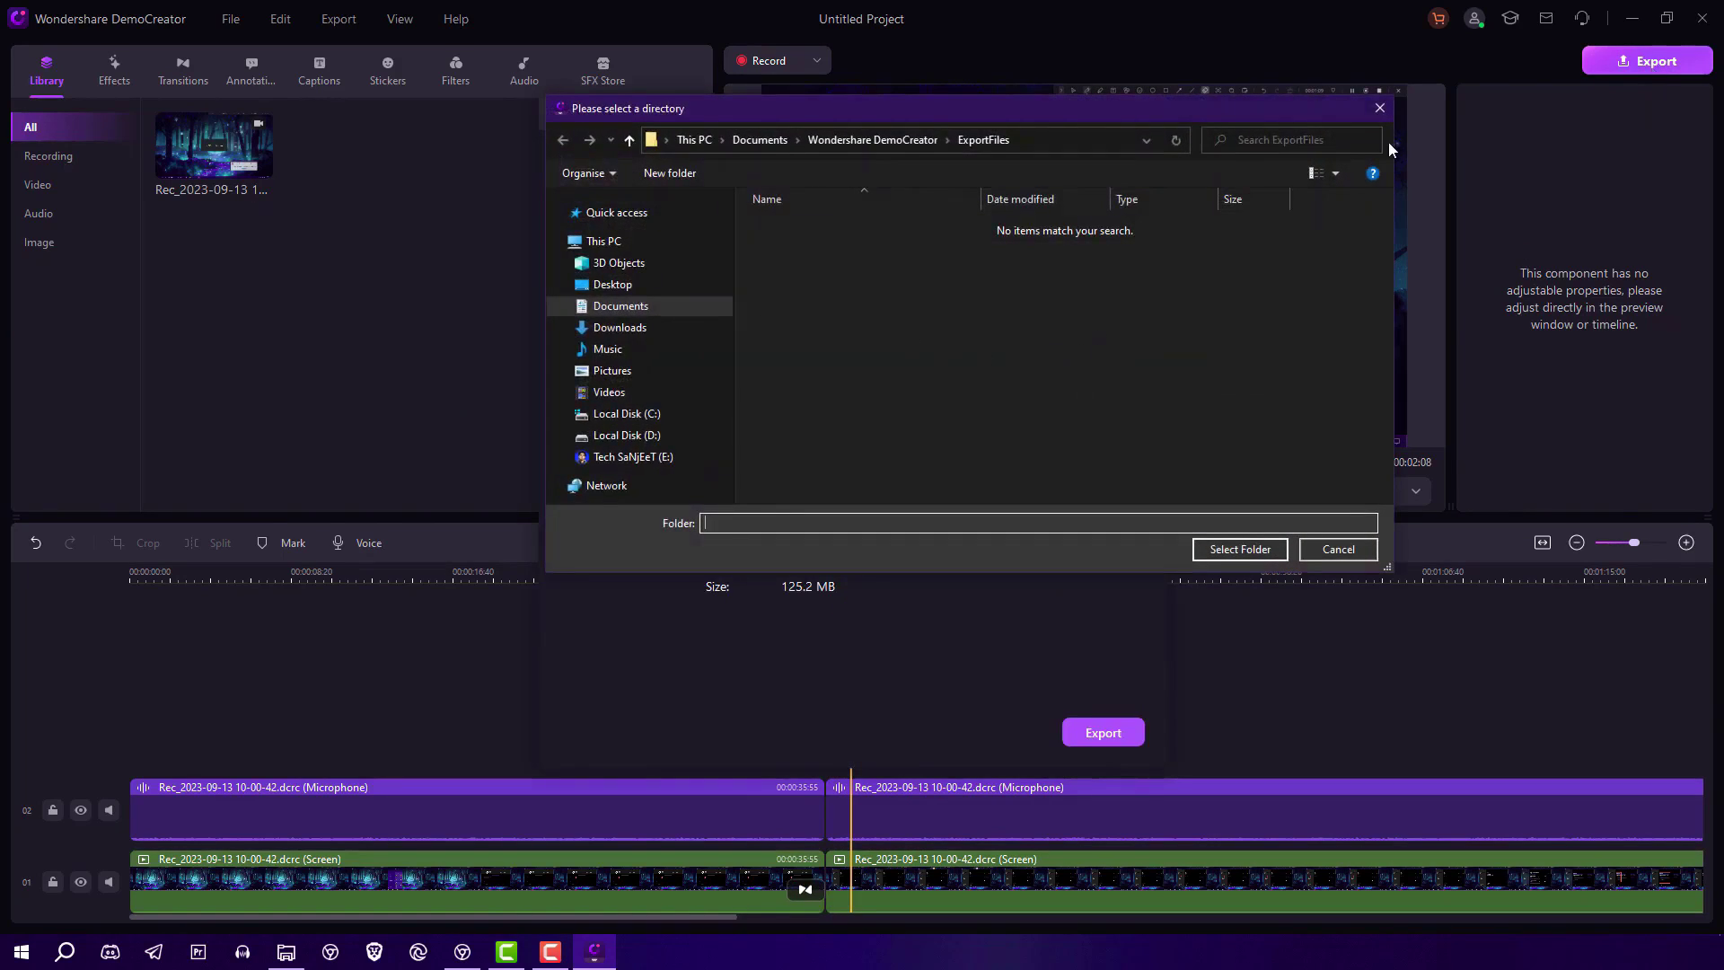
left_click(1379, 108)
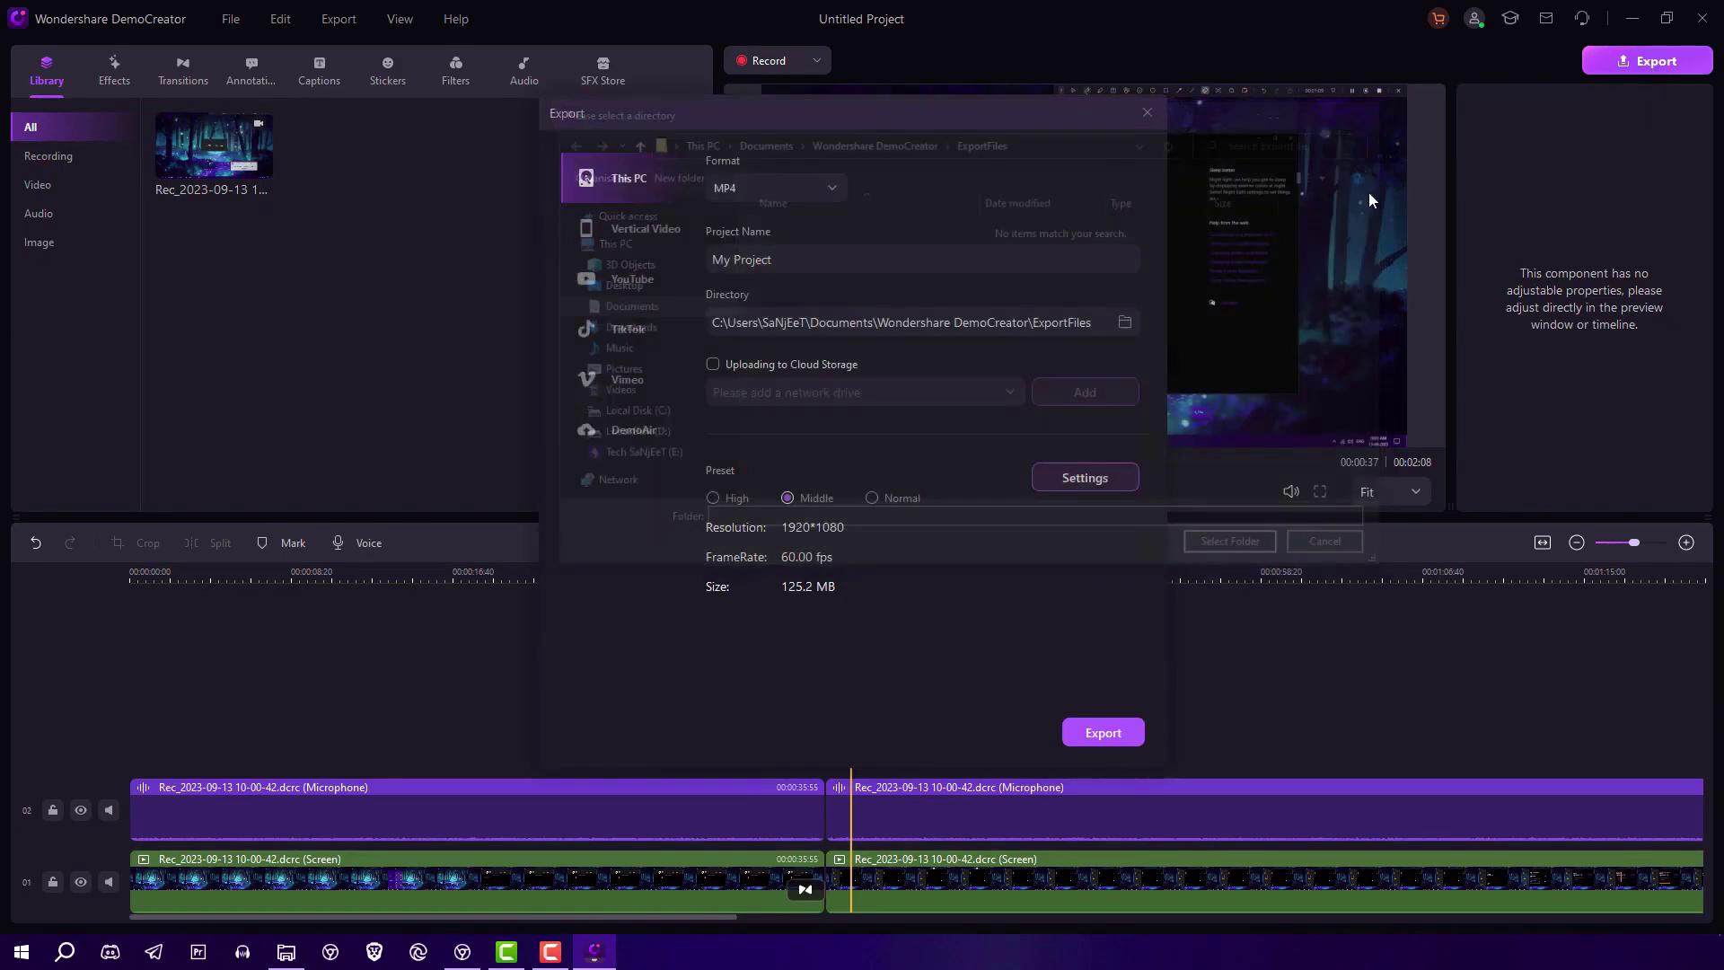
- Export the edited project, then open the Game Recorder setup
left_click(1096, 728)
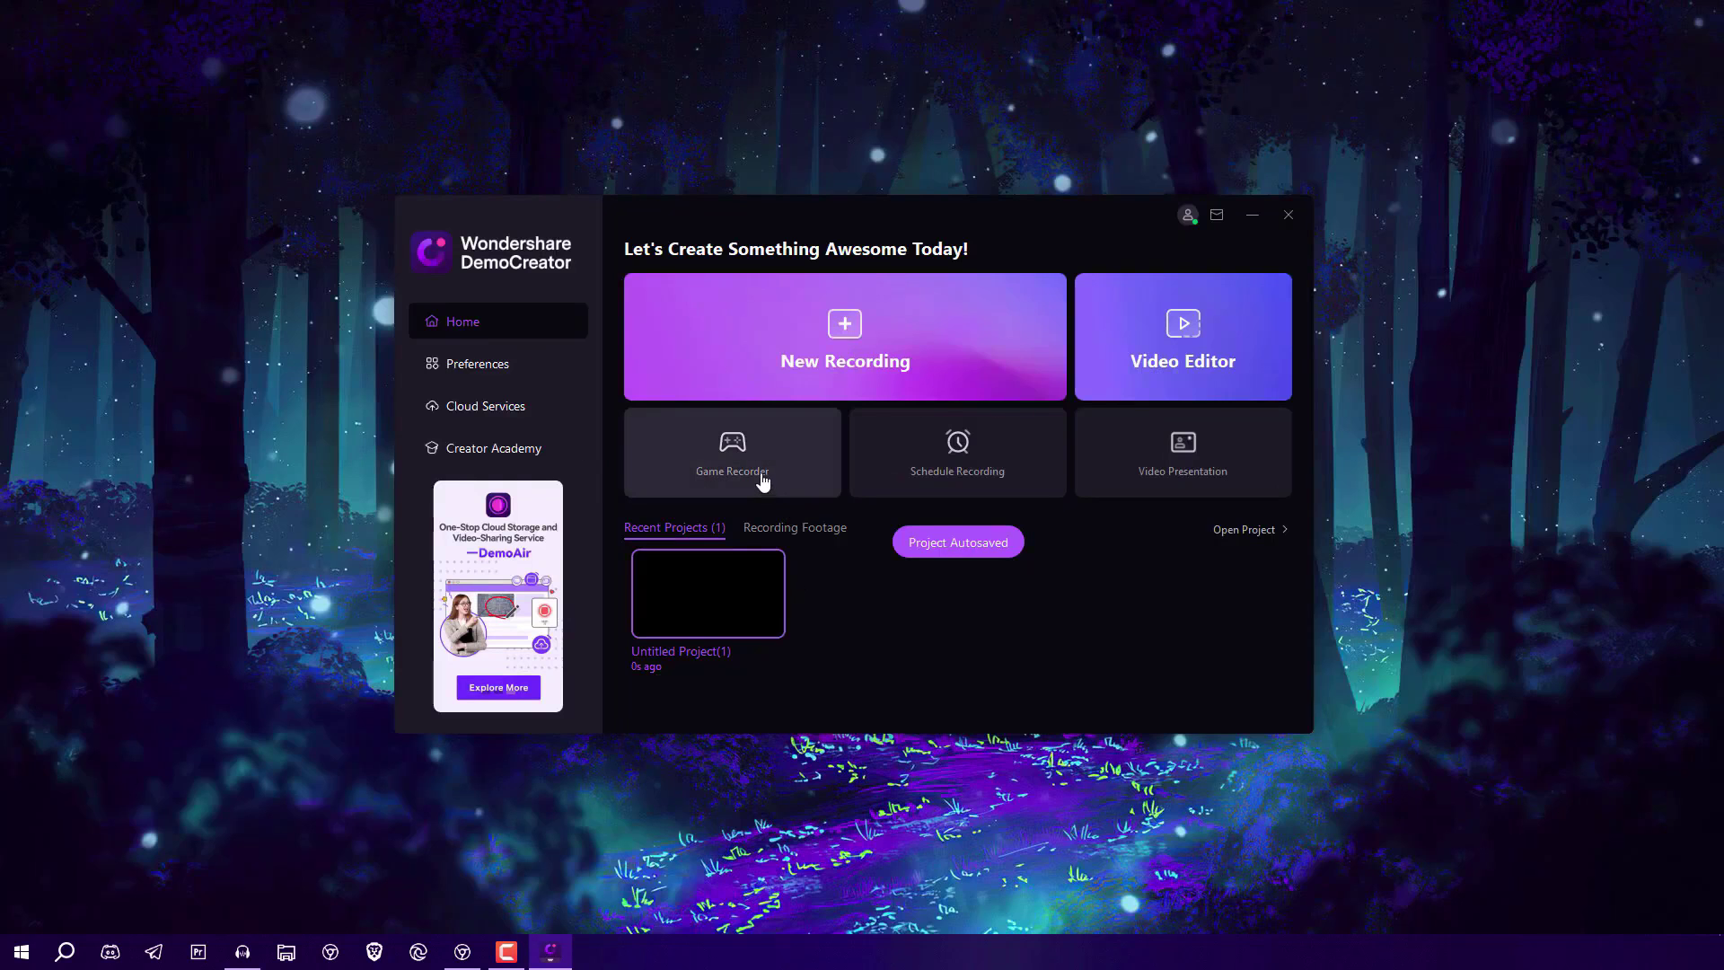
left_click(756, 476)
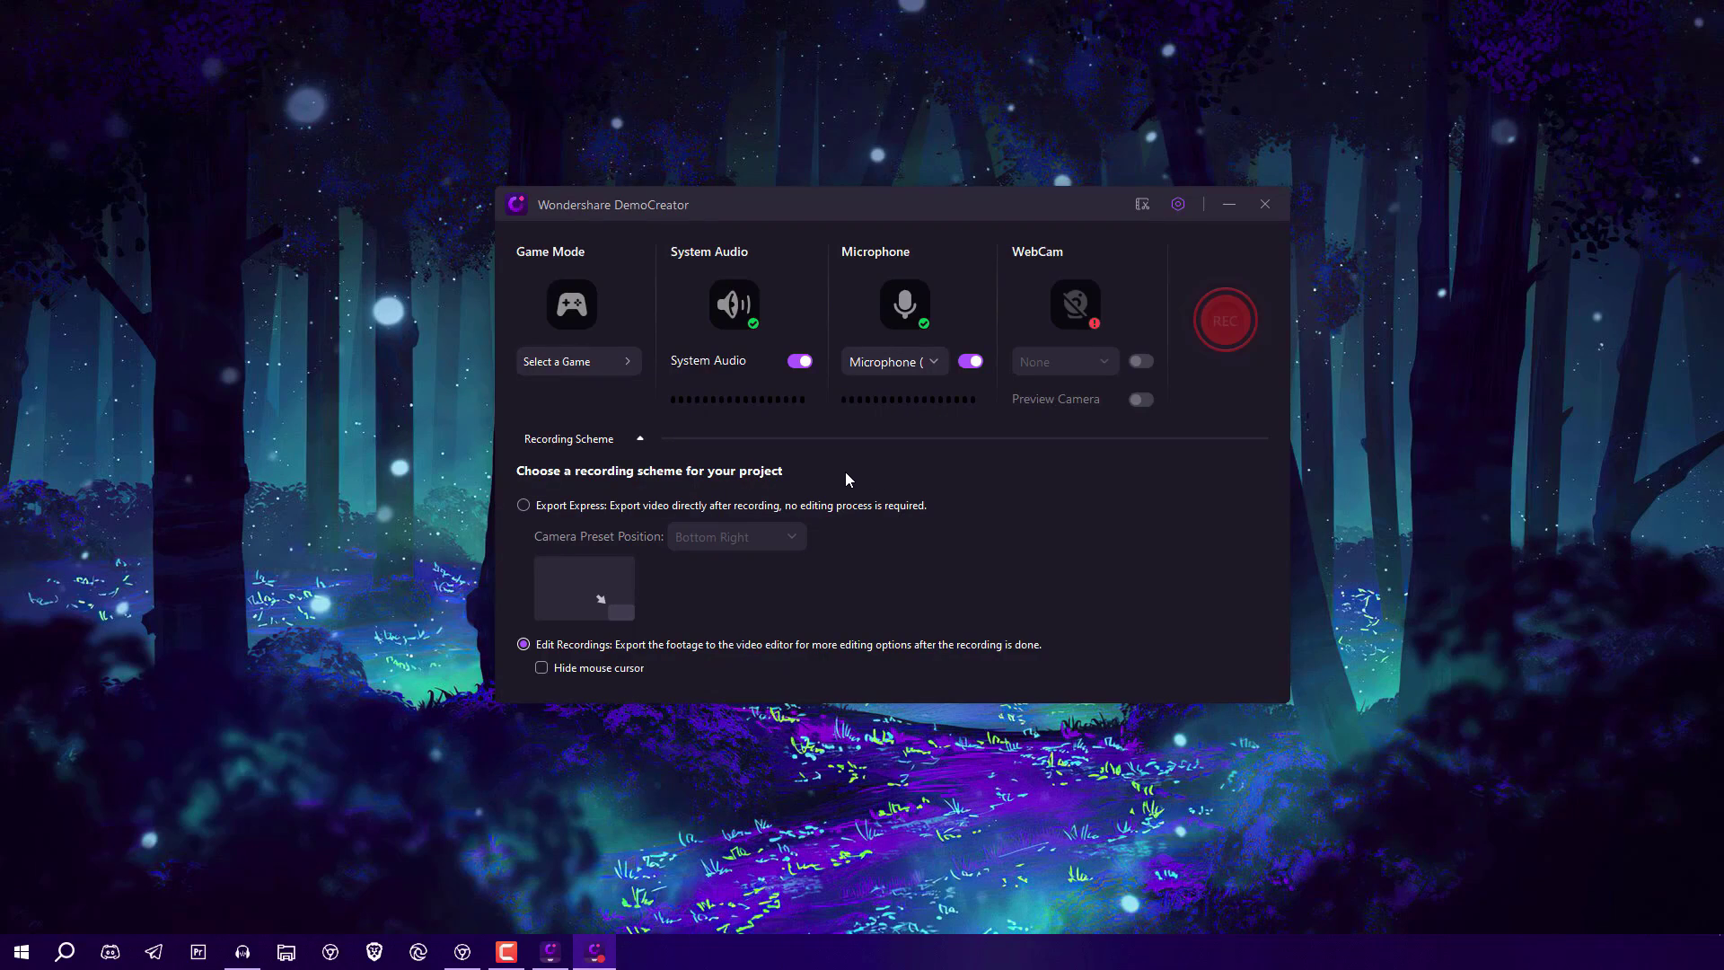
- Launch God of War, select its window as the recording target, and record gameplay
left_click(595, 372)
left_click(21, 952)
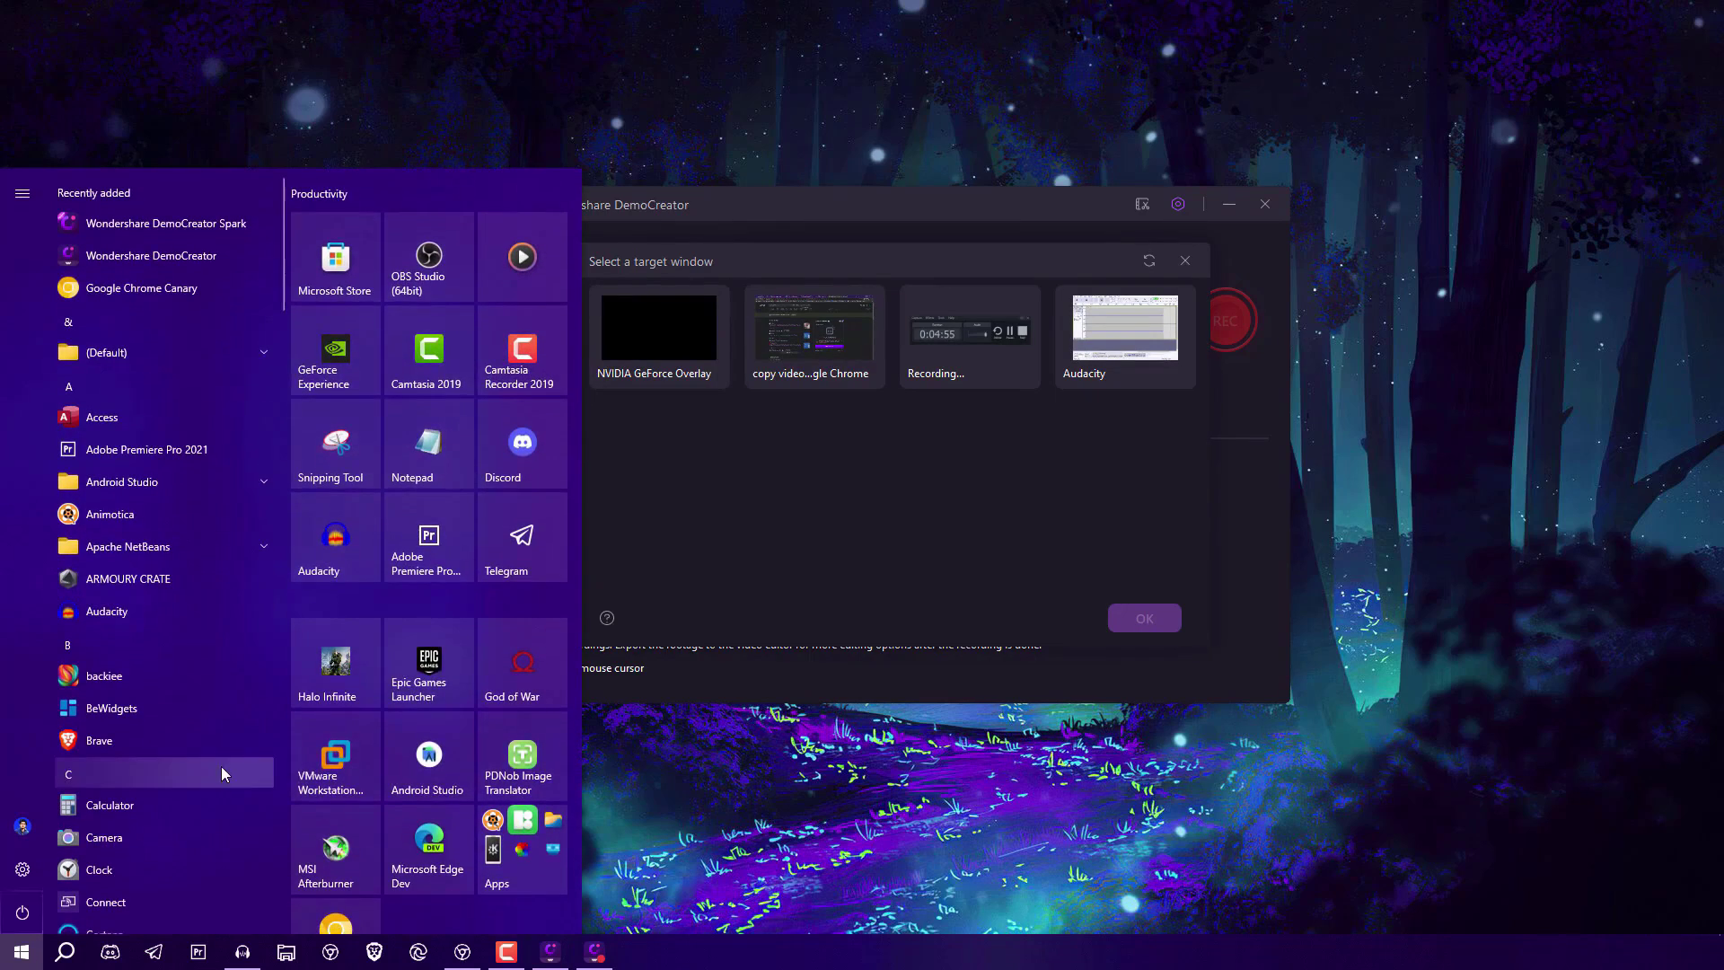
left_click(523, 660)
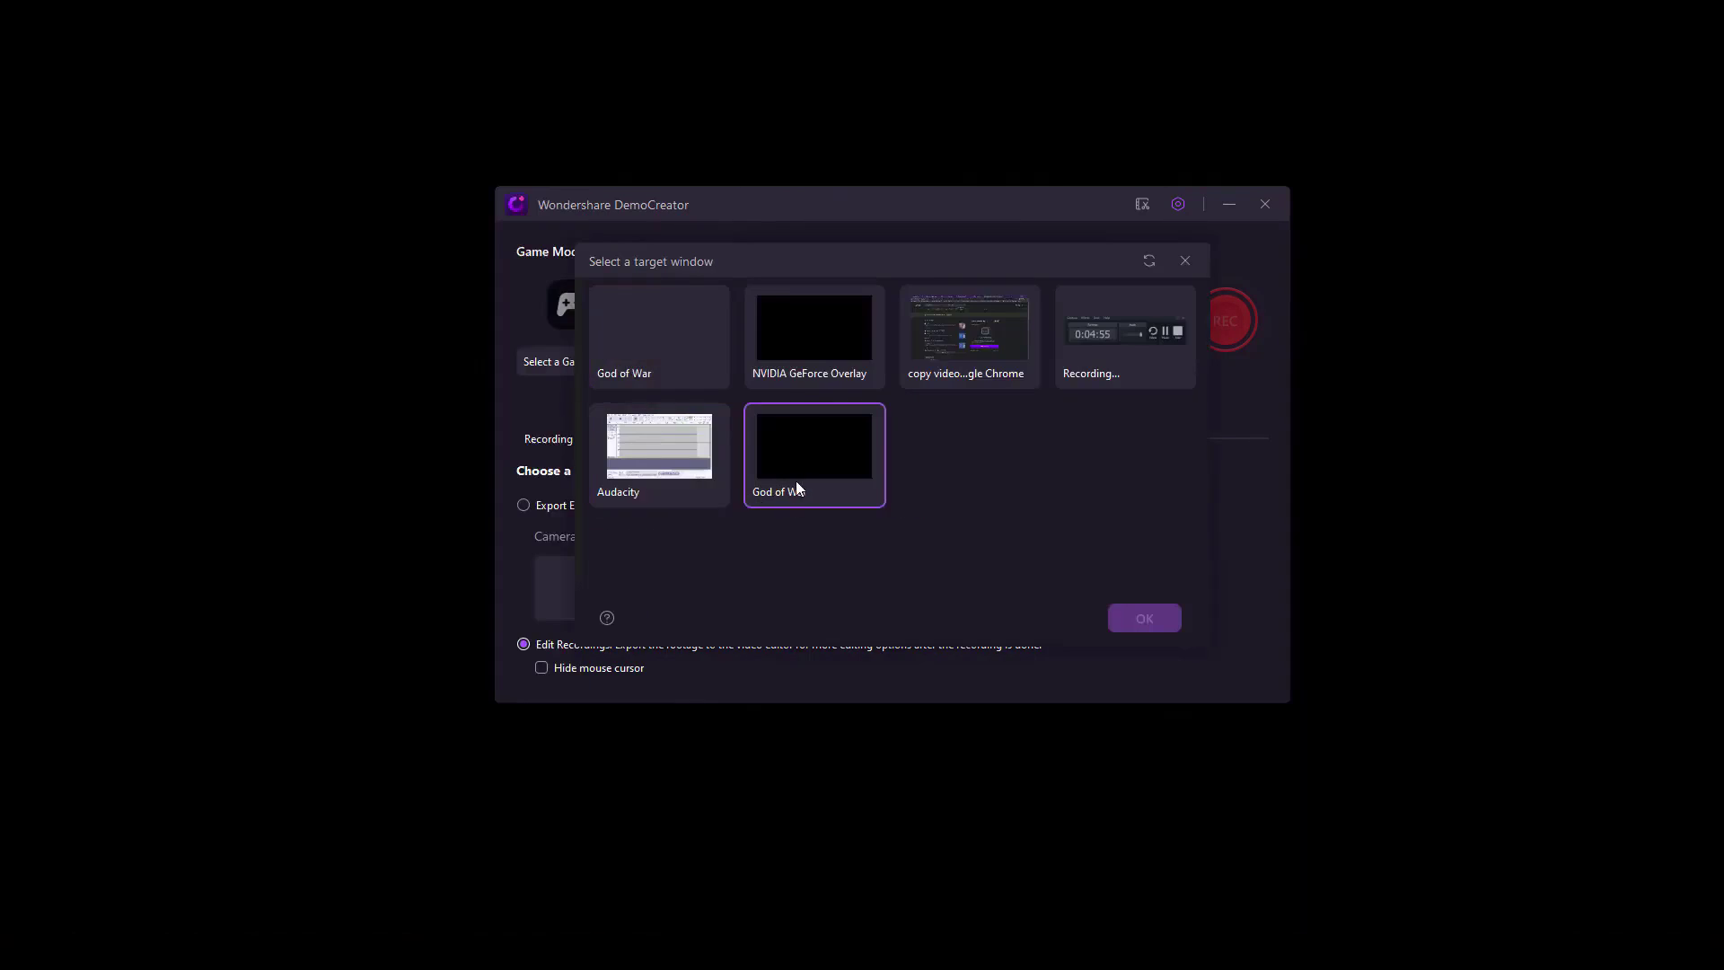
double_click(874, 471)
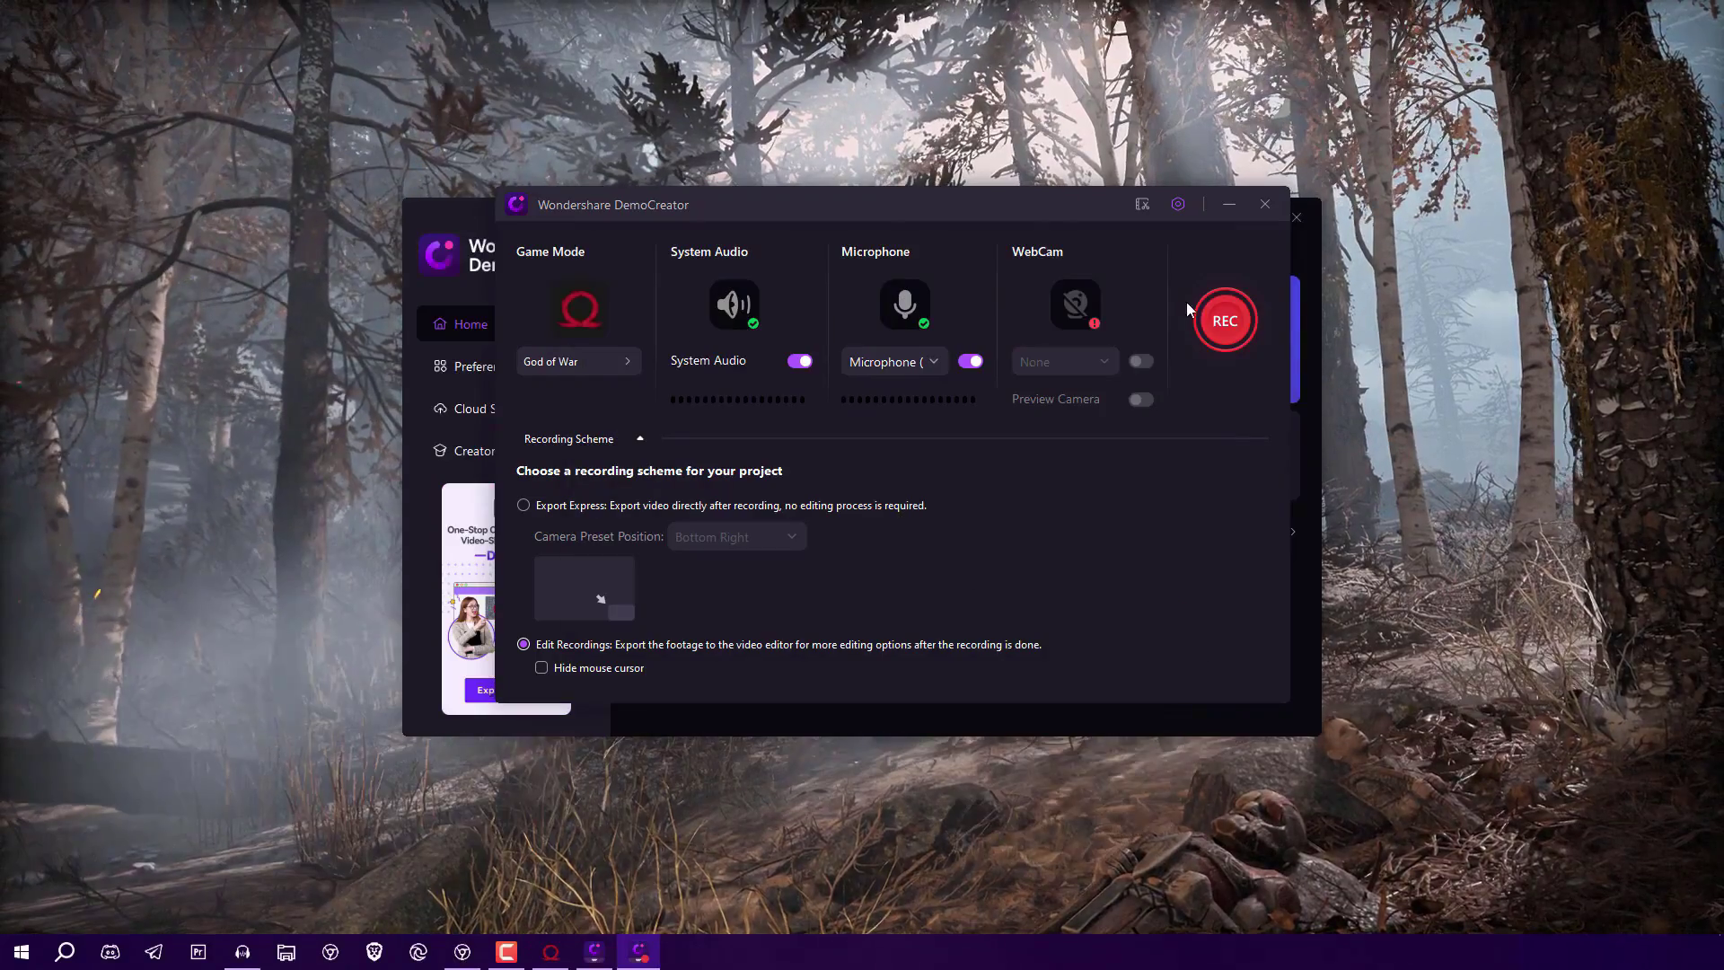
left_click(1223, 330)
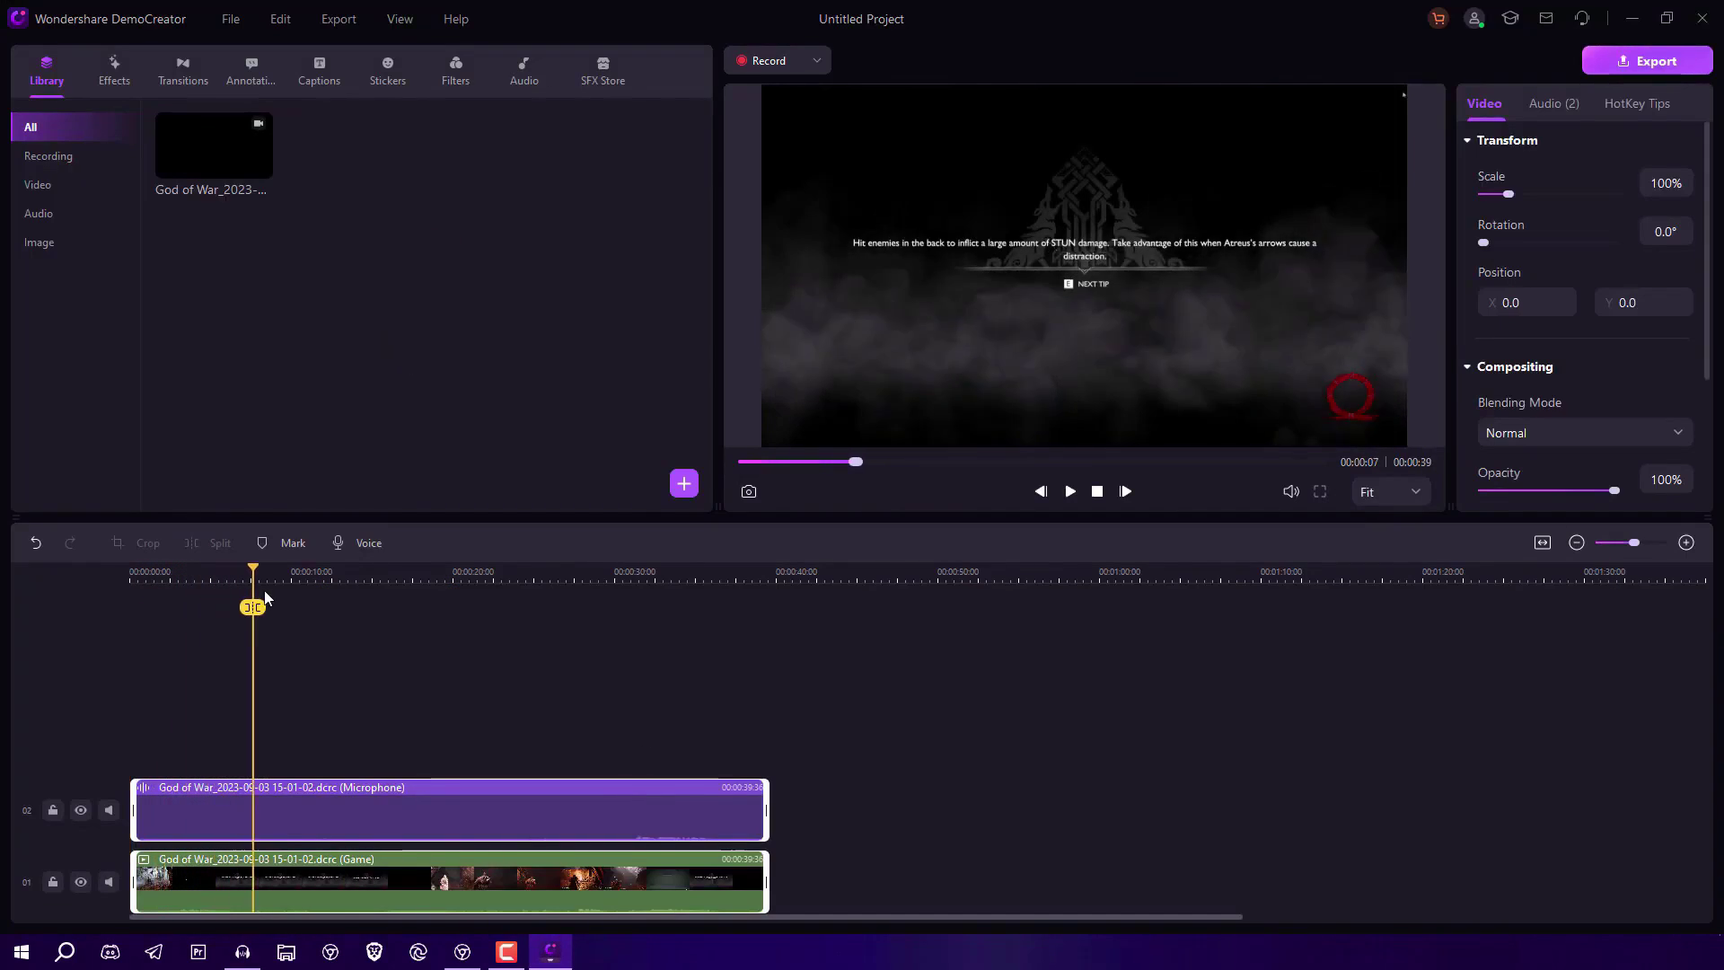
- Play the God of War clip and scrub the footage to about 30 seconds
left_click_drag(168, 576, 512, 577)
left_click(1071, 492)
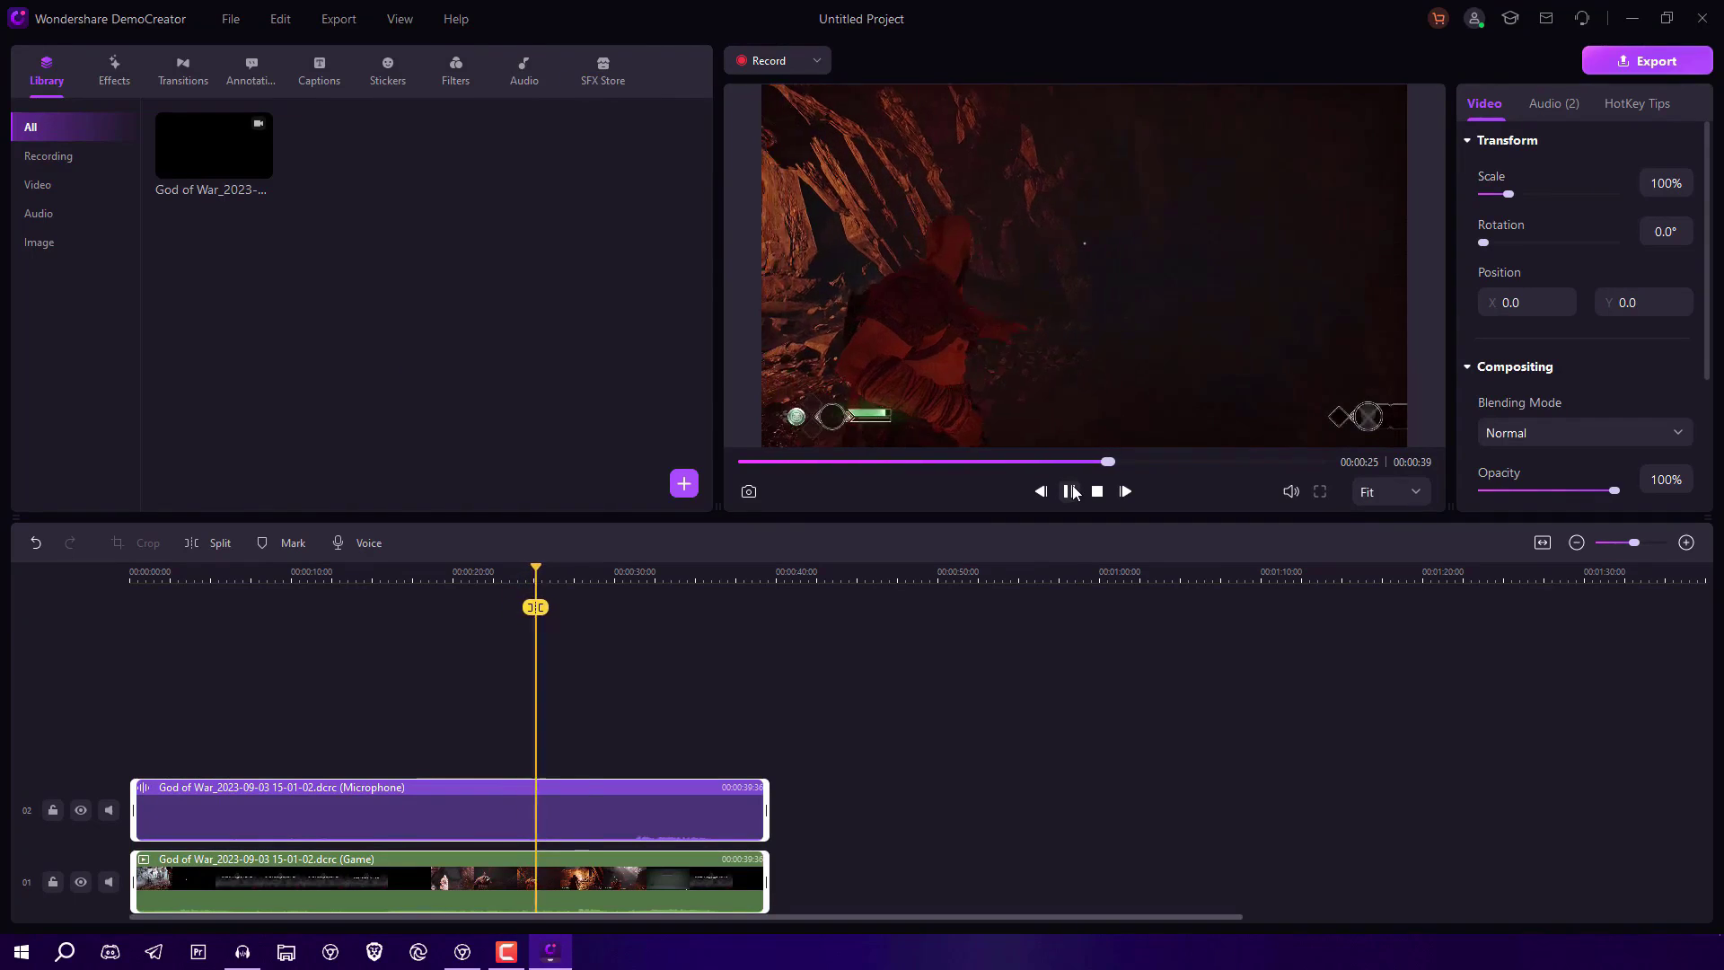
left_click(427, 577)
left_click_drag(421, 581, 525, 583)
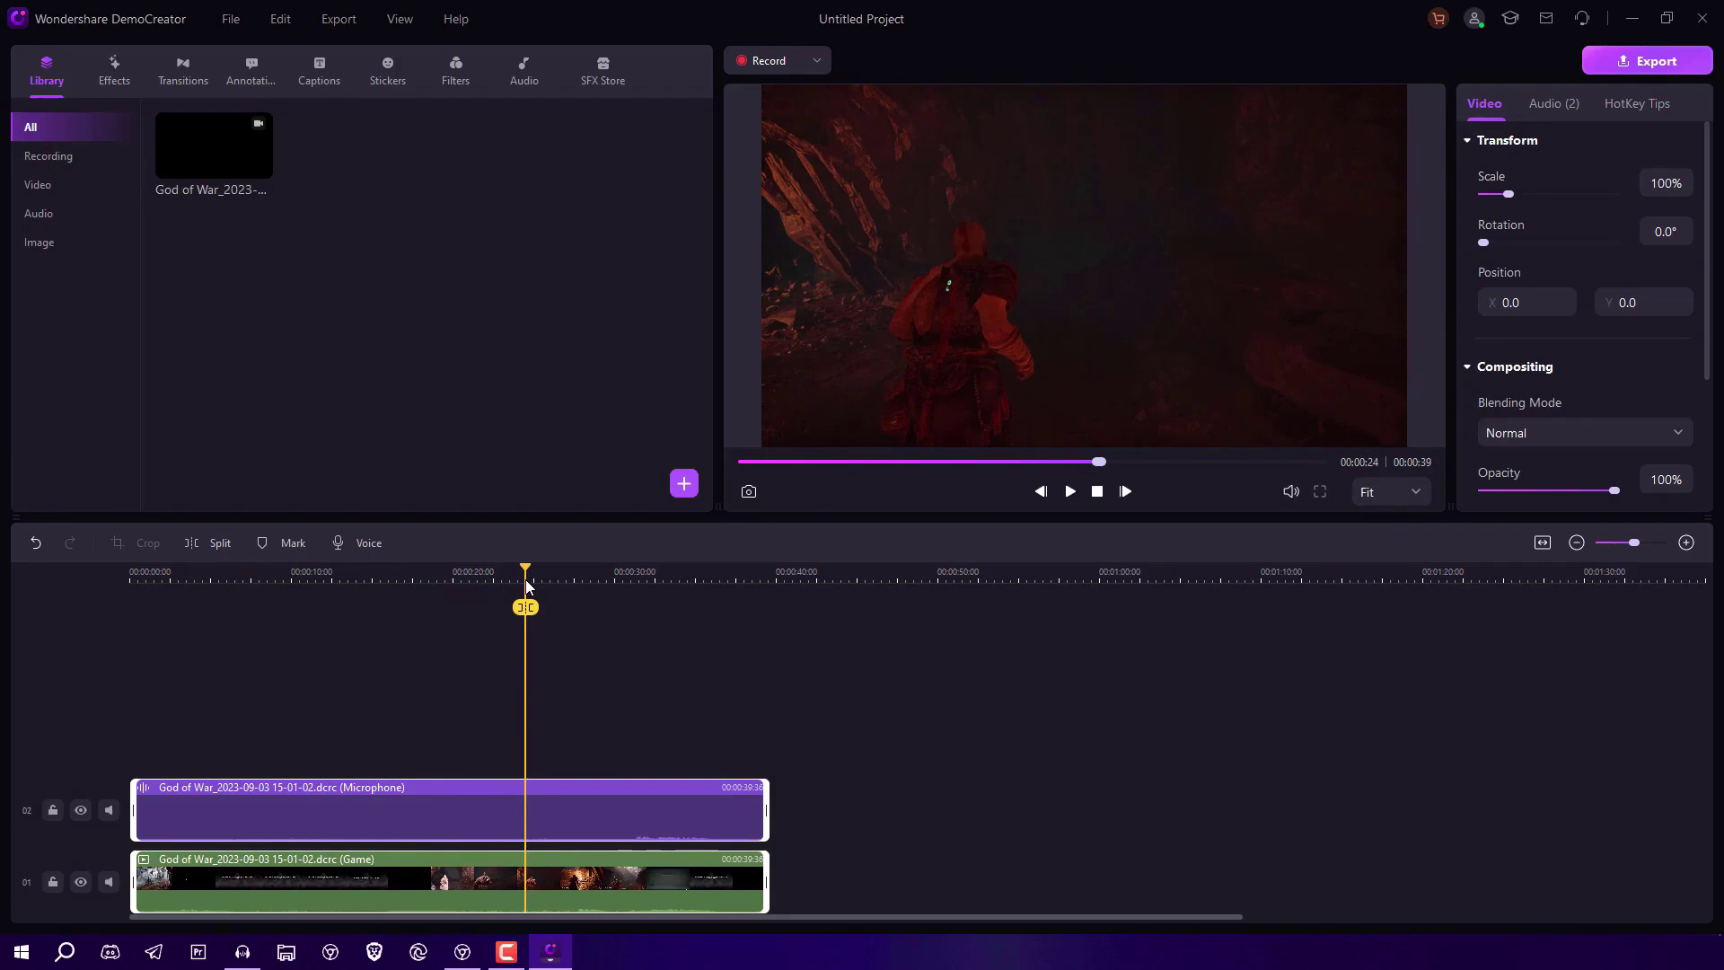
left_click_drag(526, 583, 627, 582)
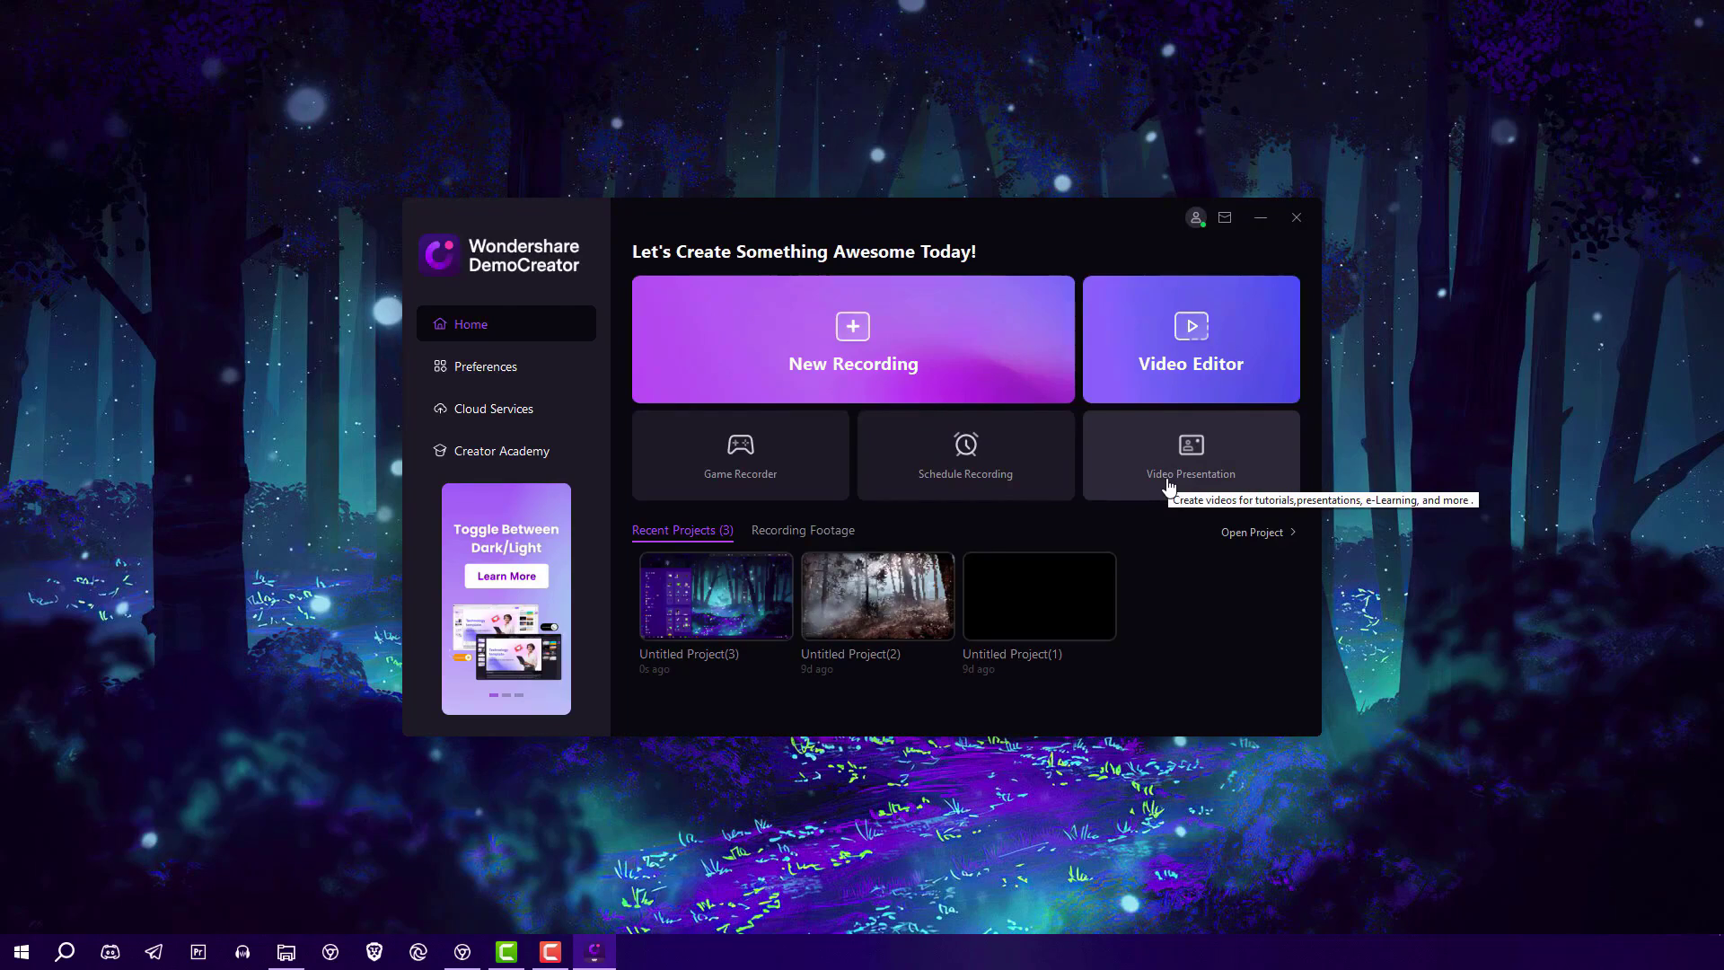
- Start a Video Presentation project, check microphone and speaker options, and switch to avatar mode
left_click(1170, 487)
left_click(291, 67)
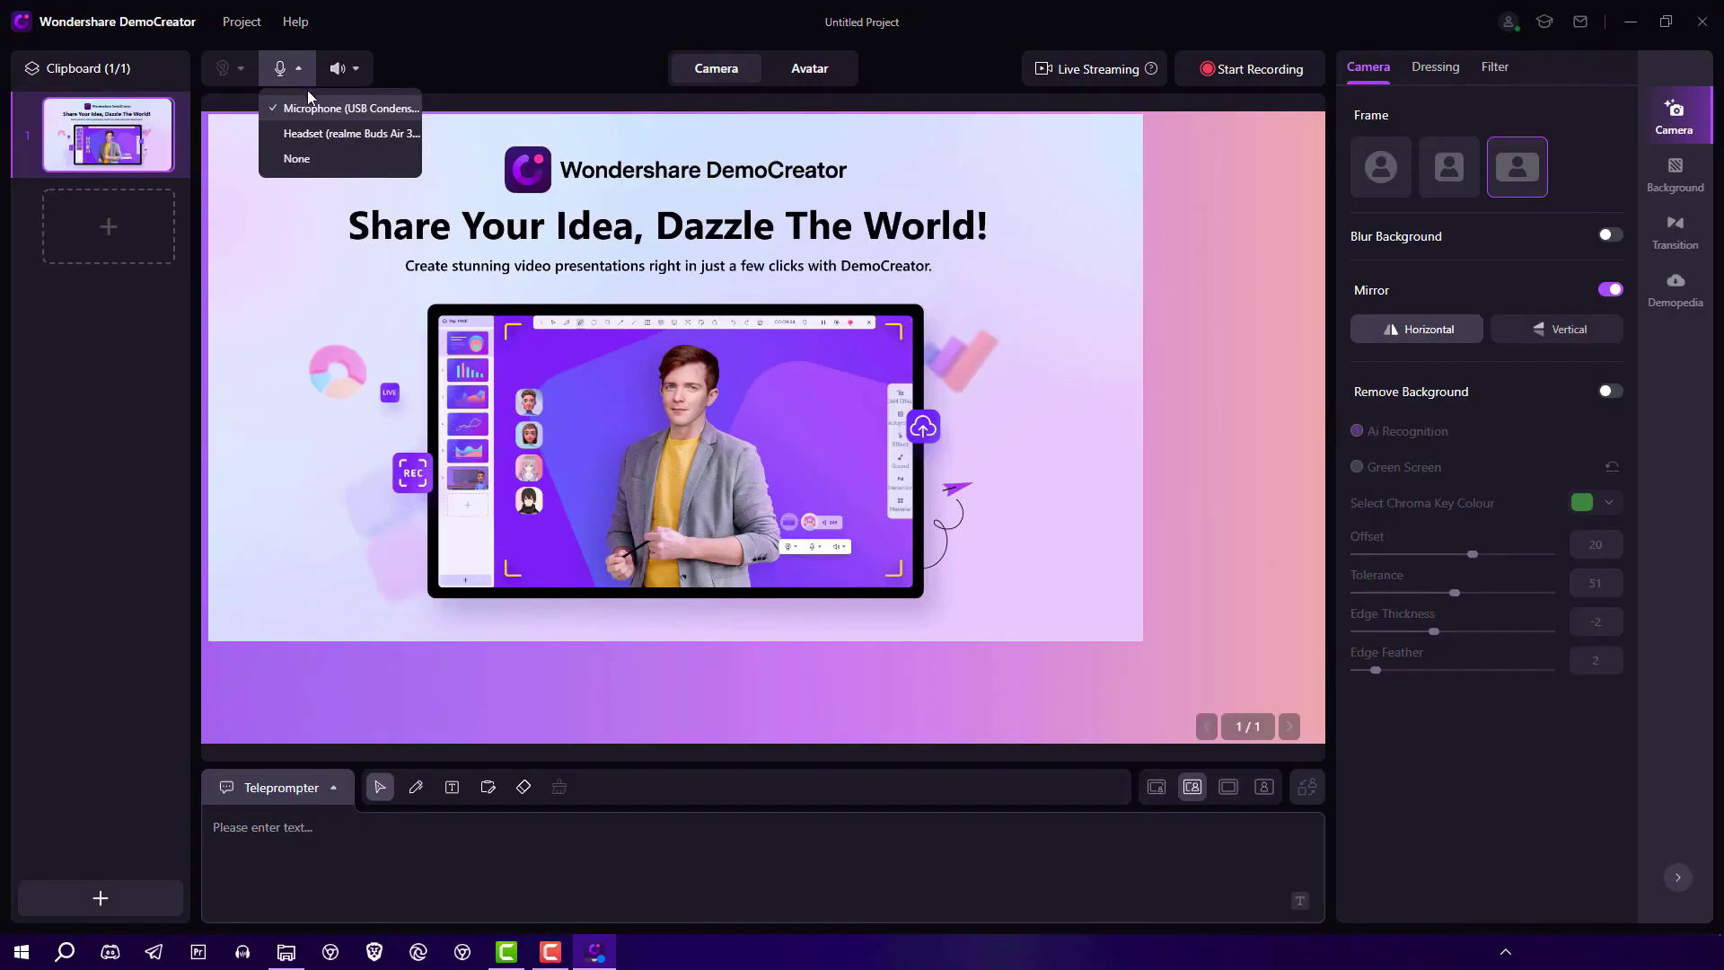
left_click(355, 71)
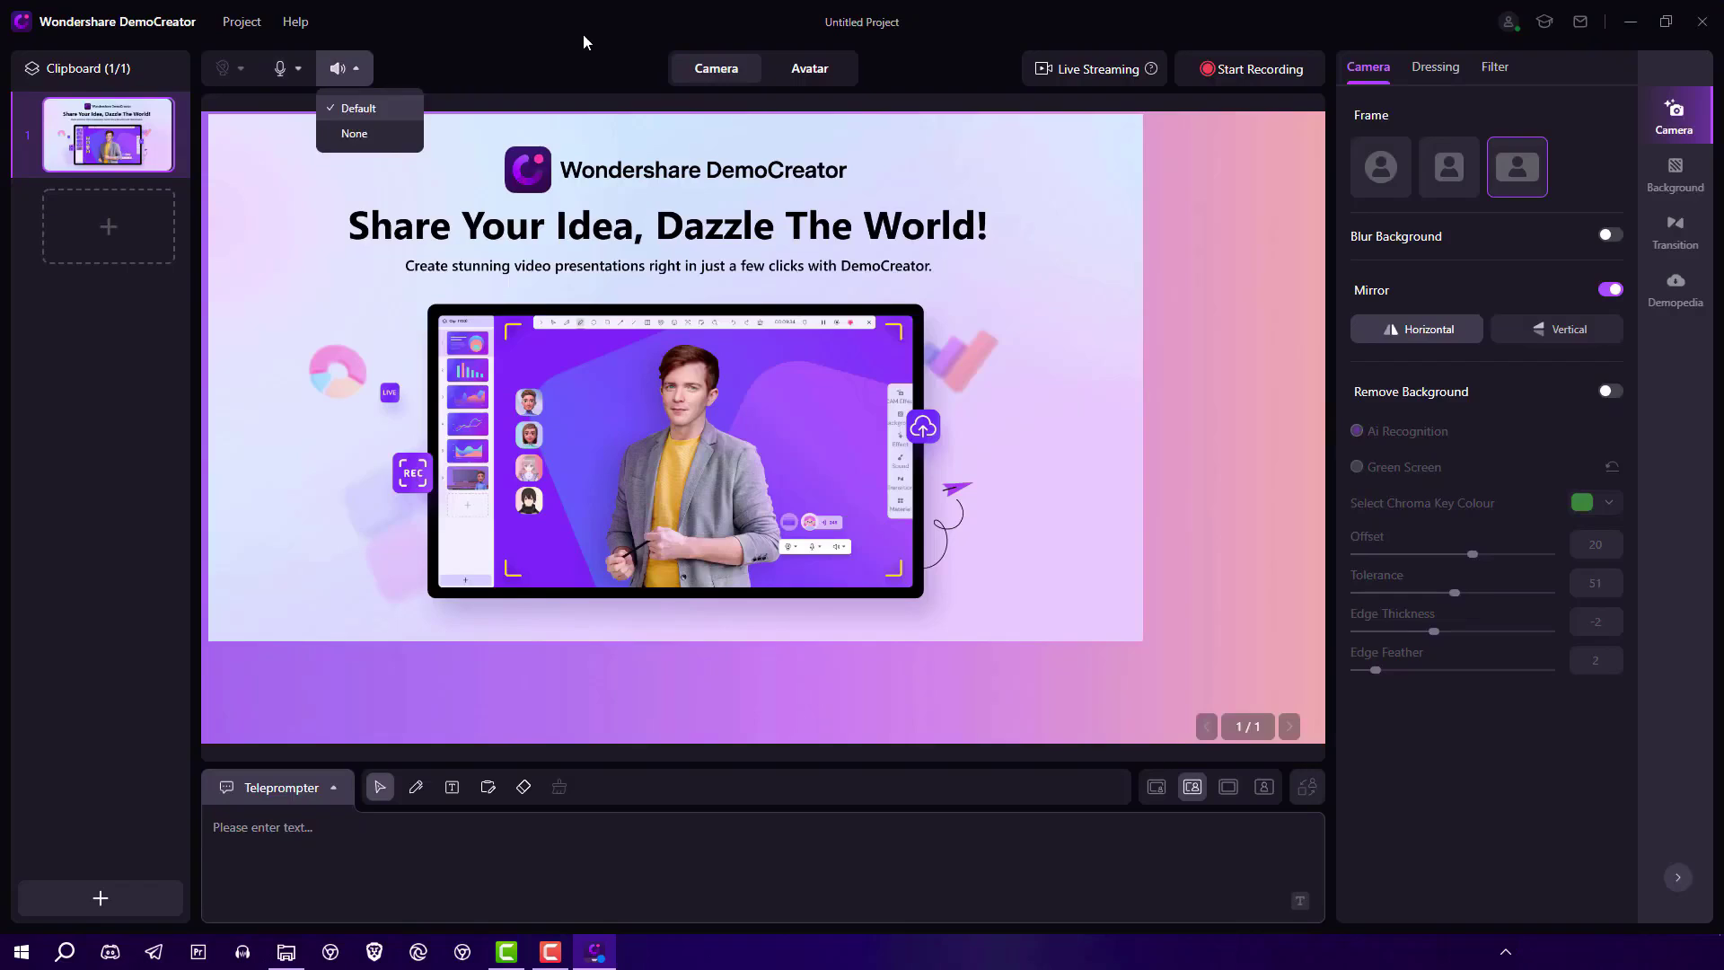
left_click(769, 65)
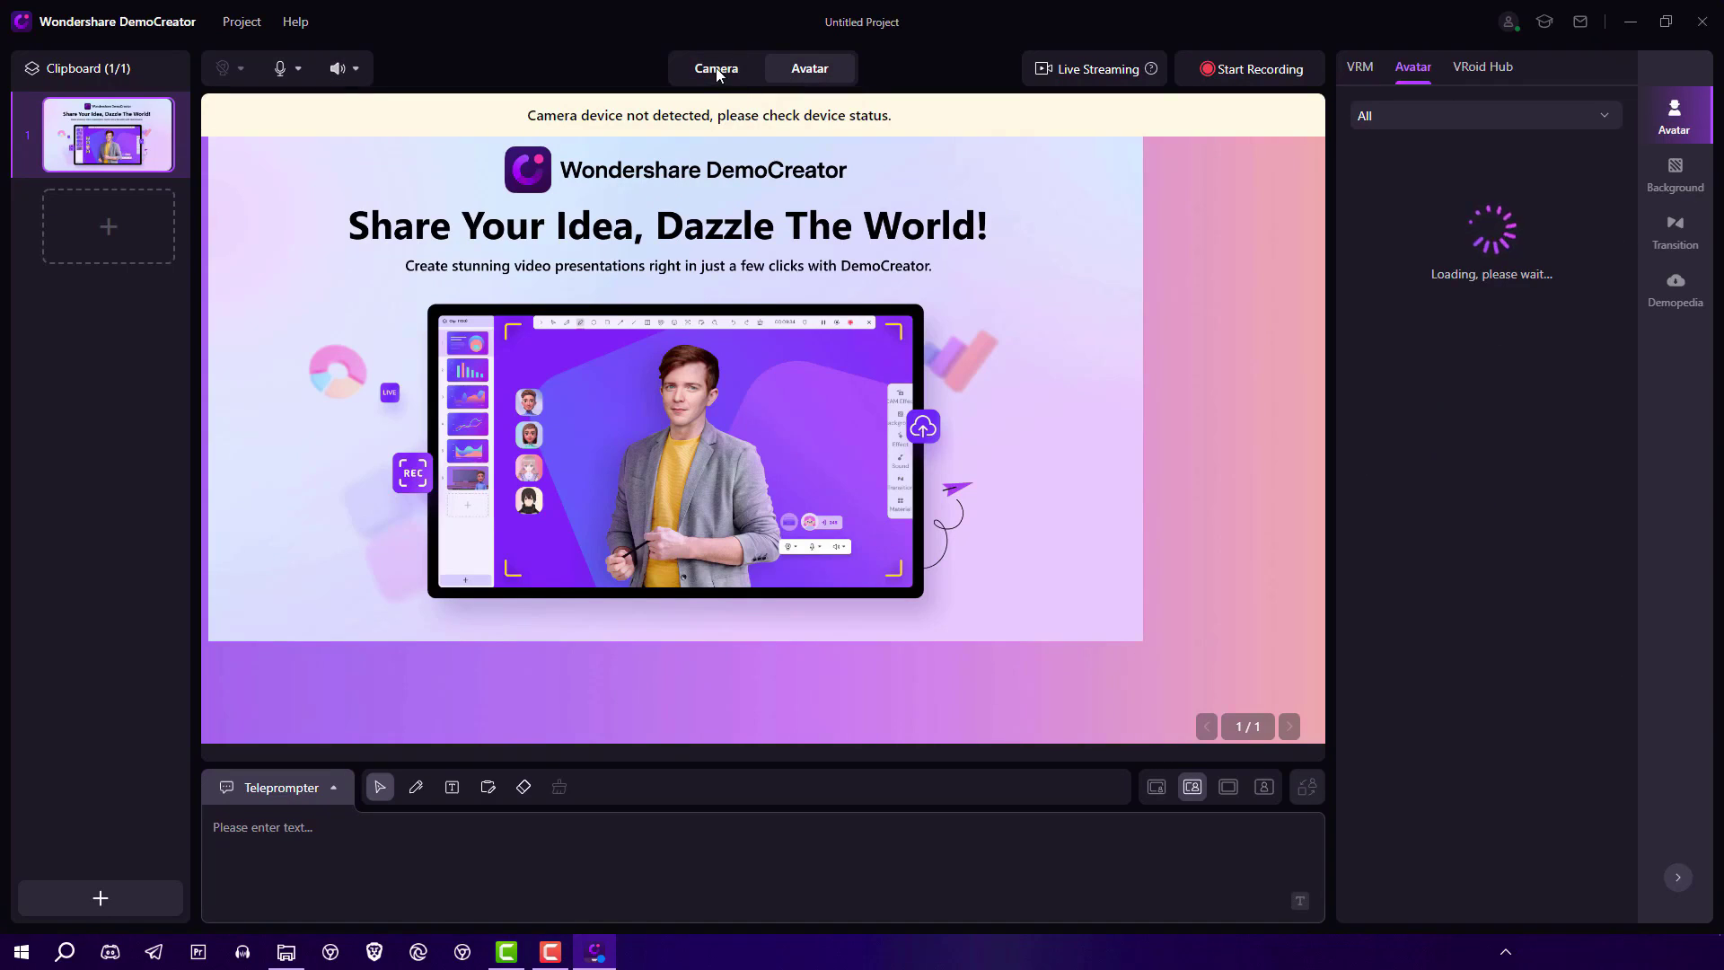
scroll(1426, 444, "down", 1)
scroll(1425, 445, "up", 1)
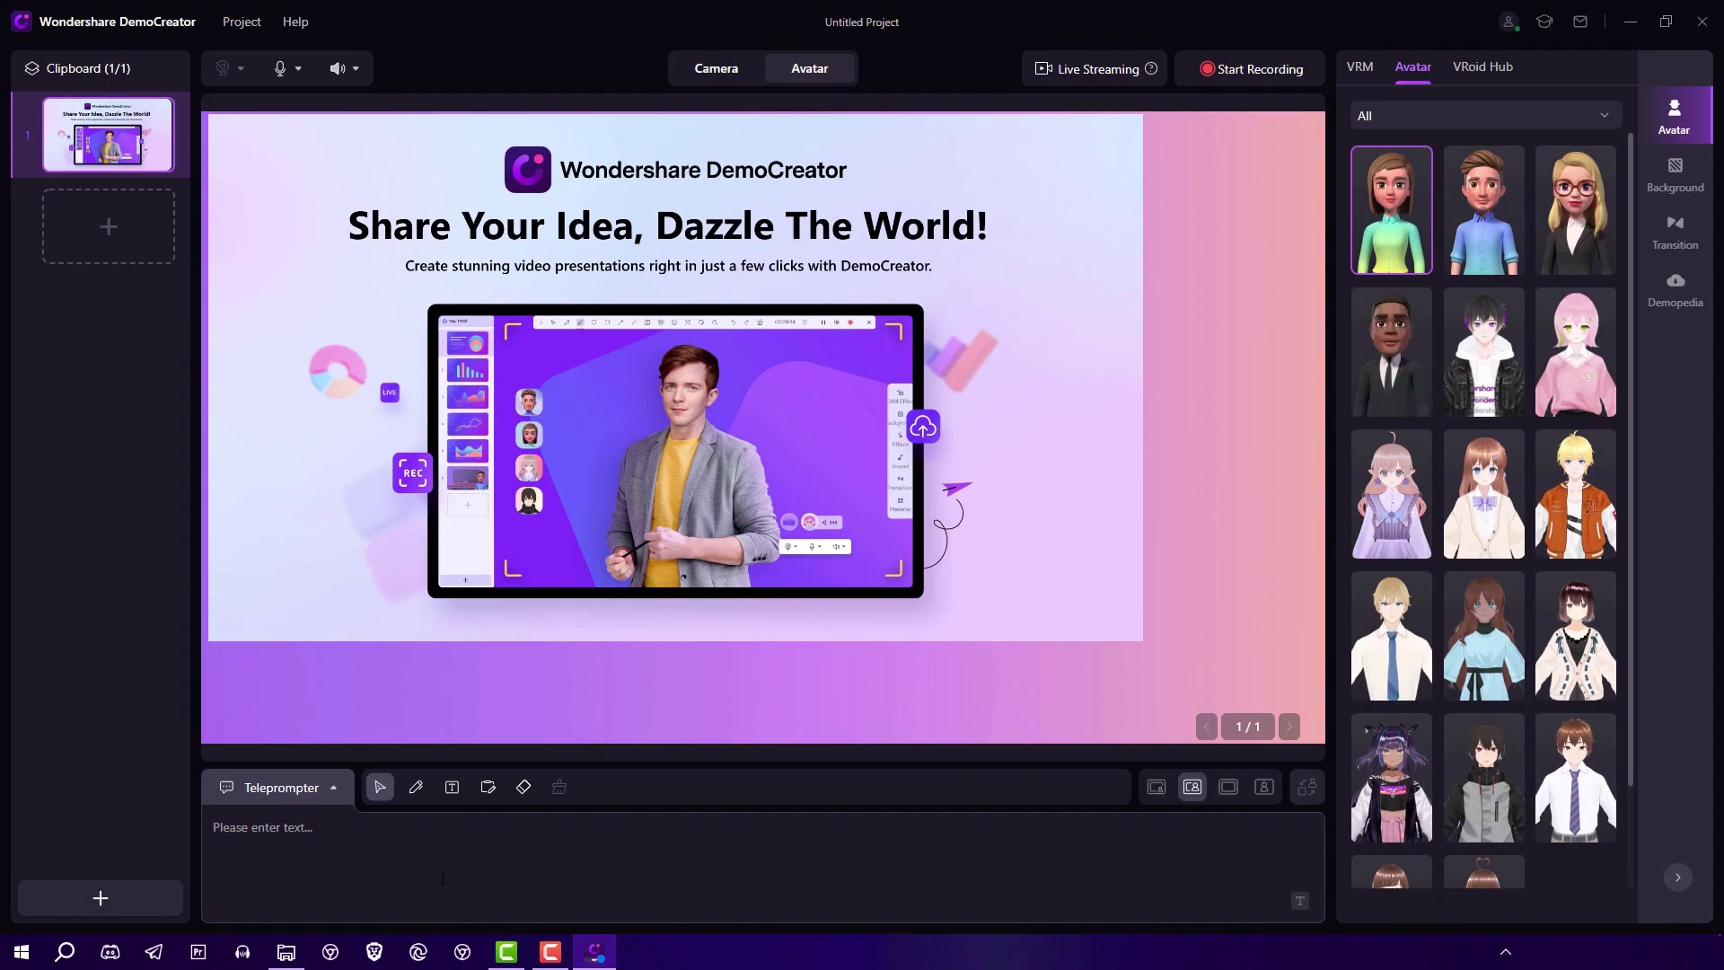
- Import the Data Structures PowerPoint from Documents and select its title slide
left_click(65, 898)
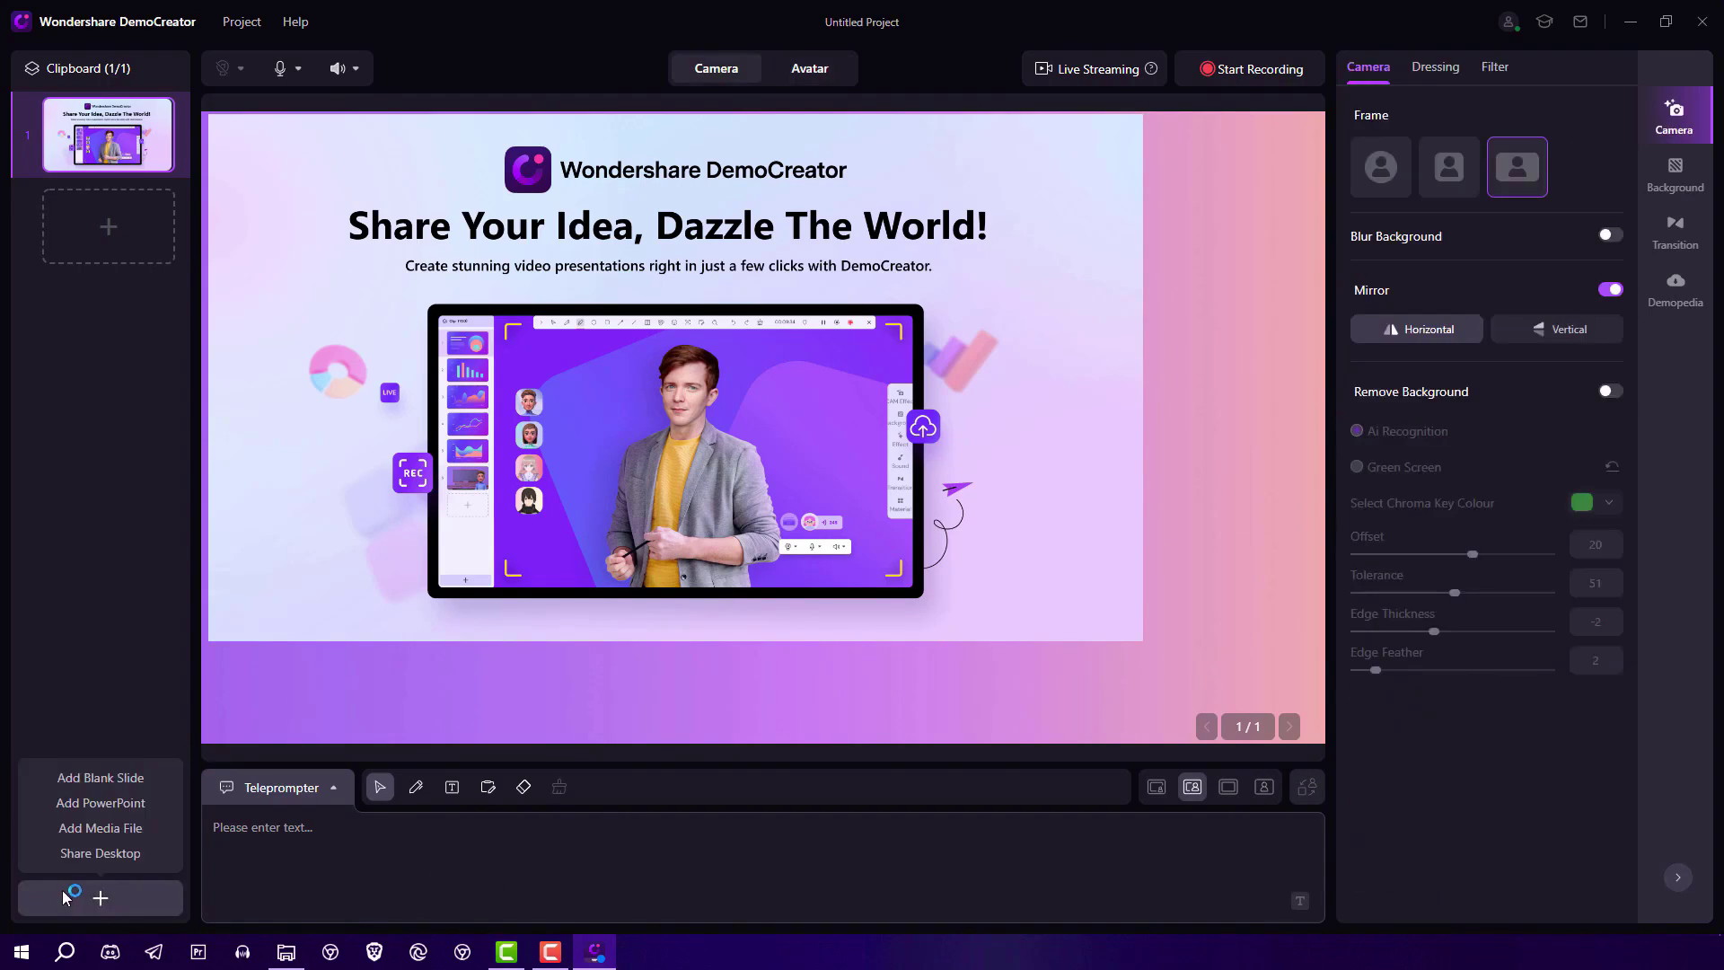
left_click(94, 809)
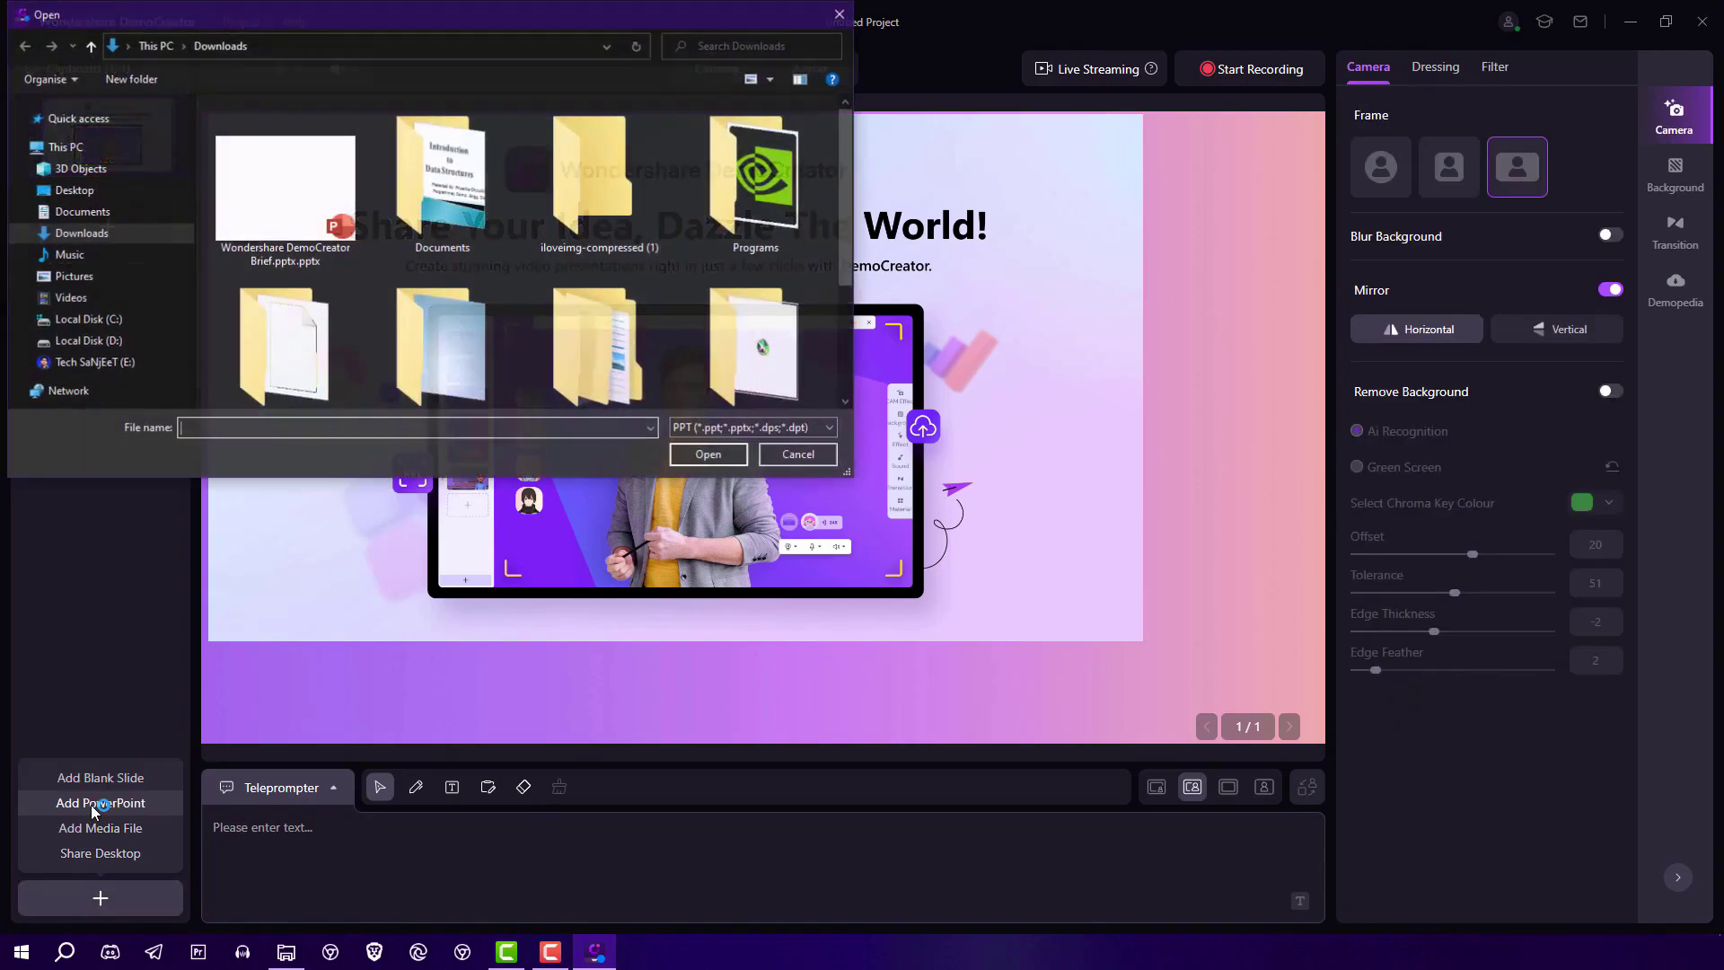
double_click(426, 250)
double_click(269, 132)
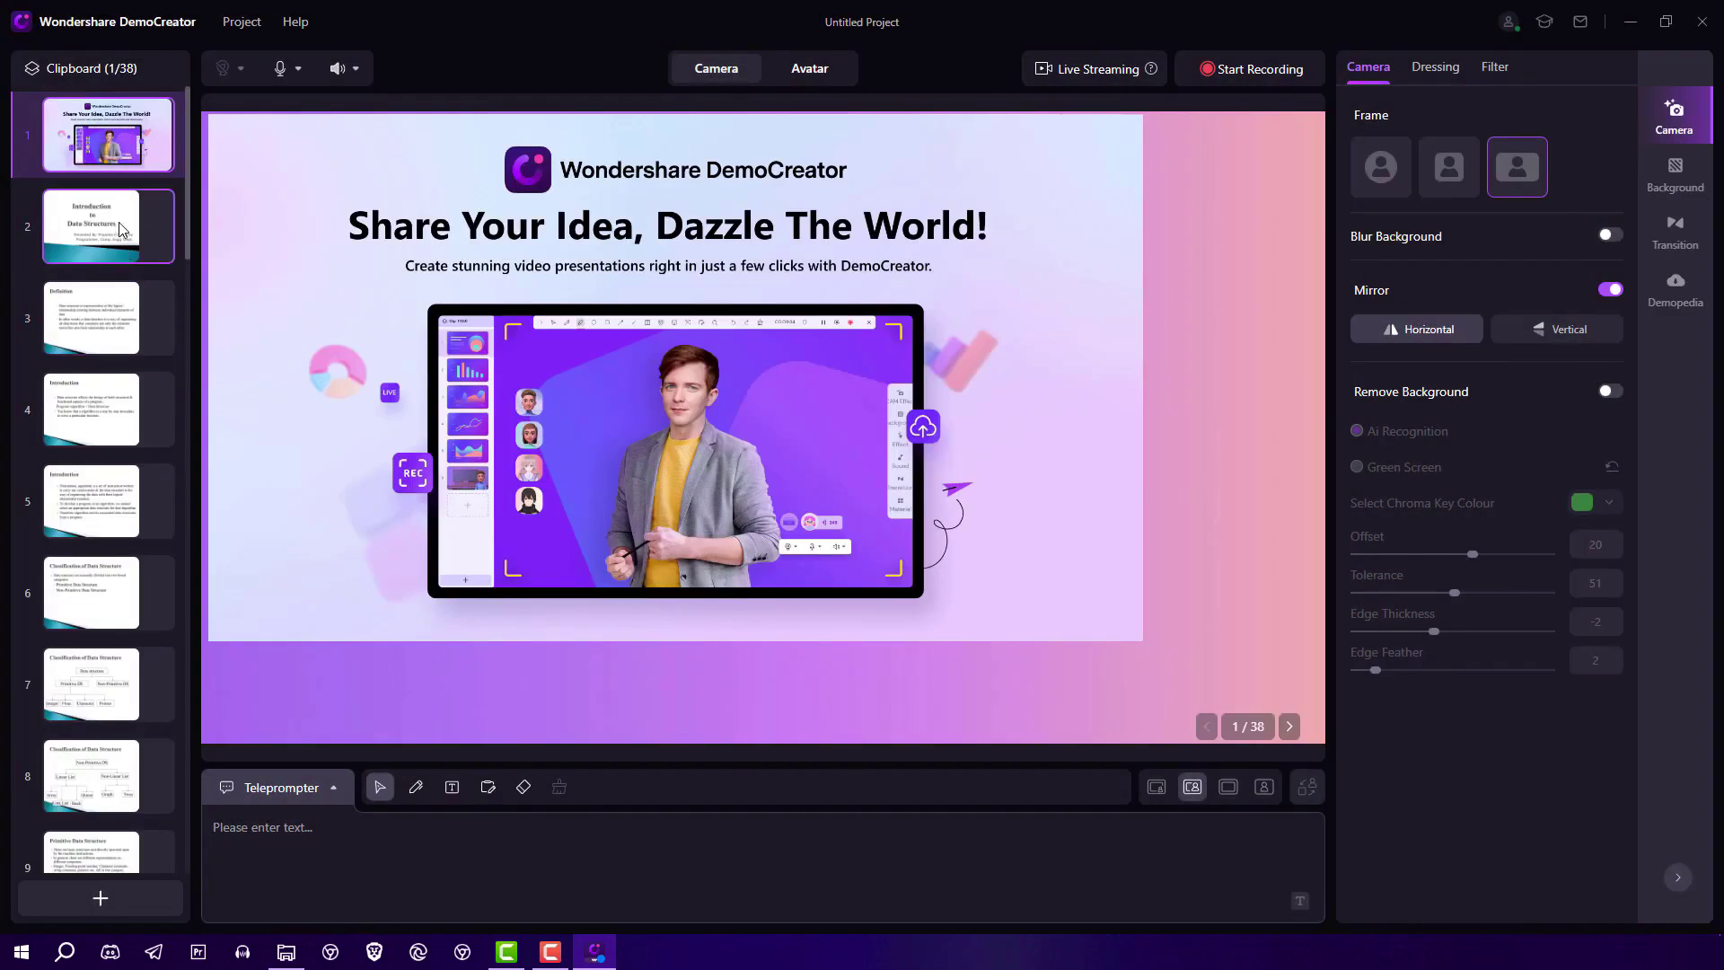
left_click(119, 228)
- Apply the Partly Cloudy background and Zoom Left transition, then start recording
left_click(1675, 175)
left_click(1414, 287)
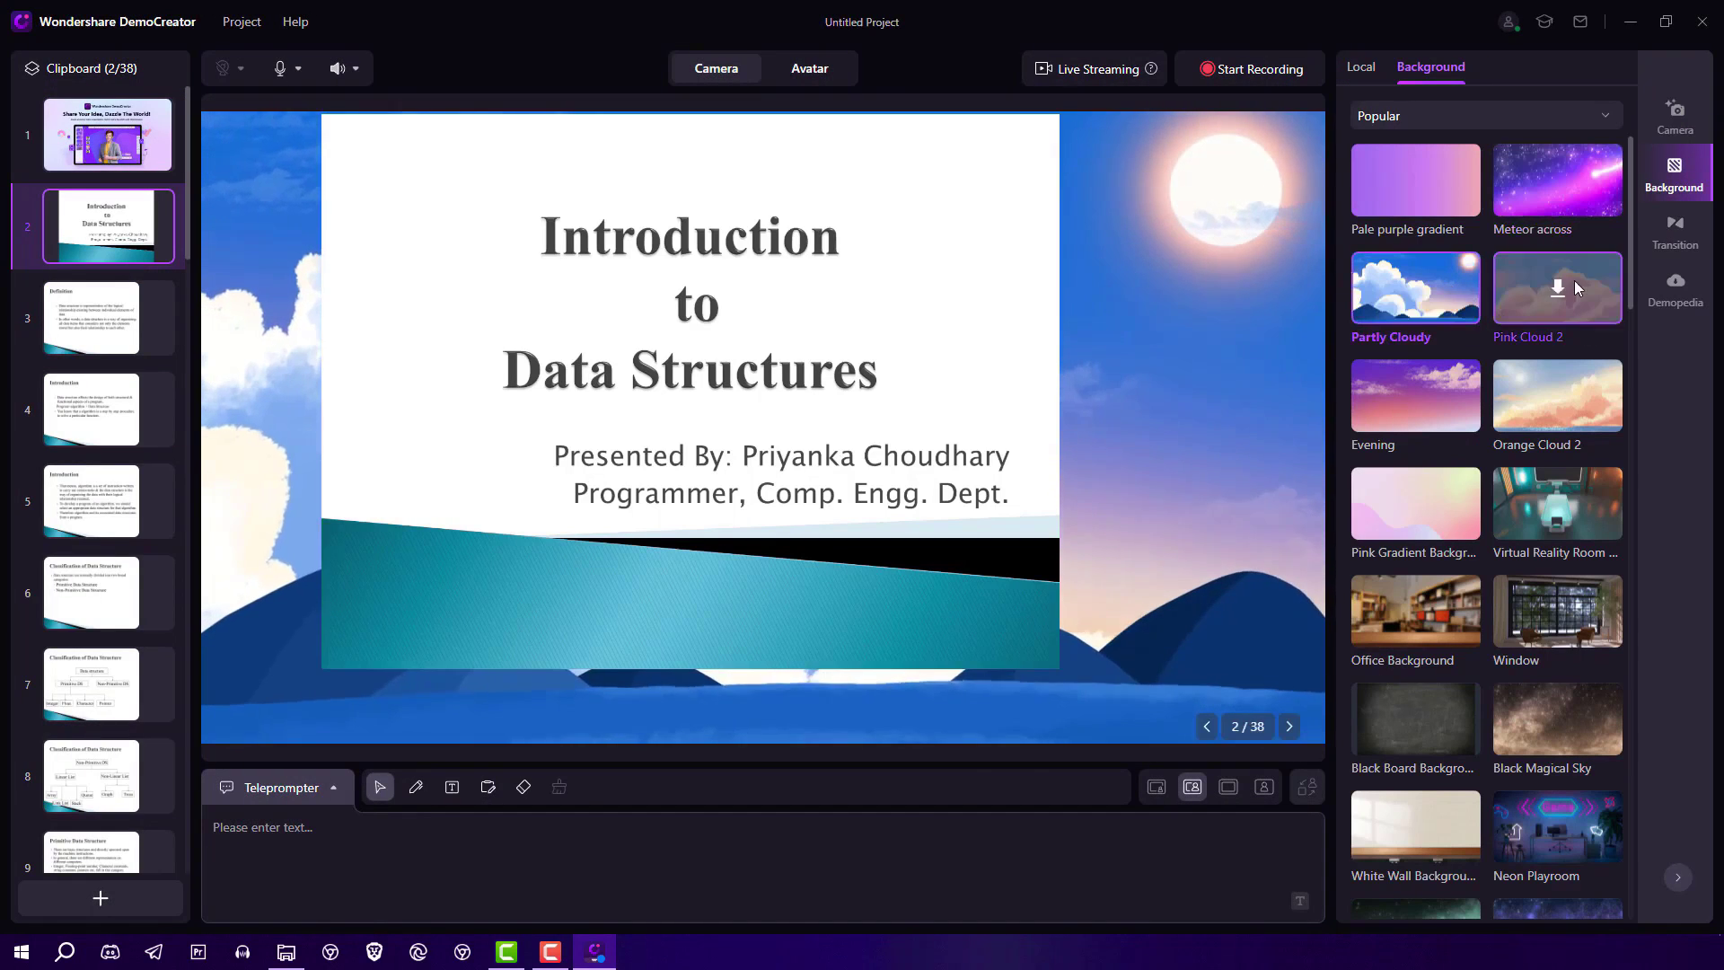
left_click(1674, 230)
left_click(1409, 250)
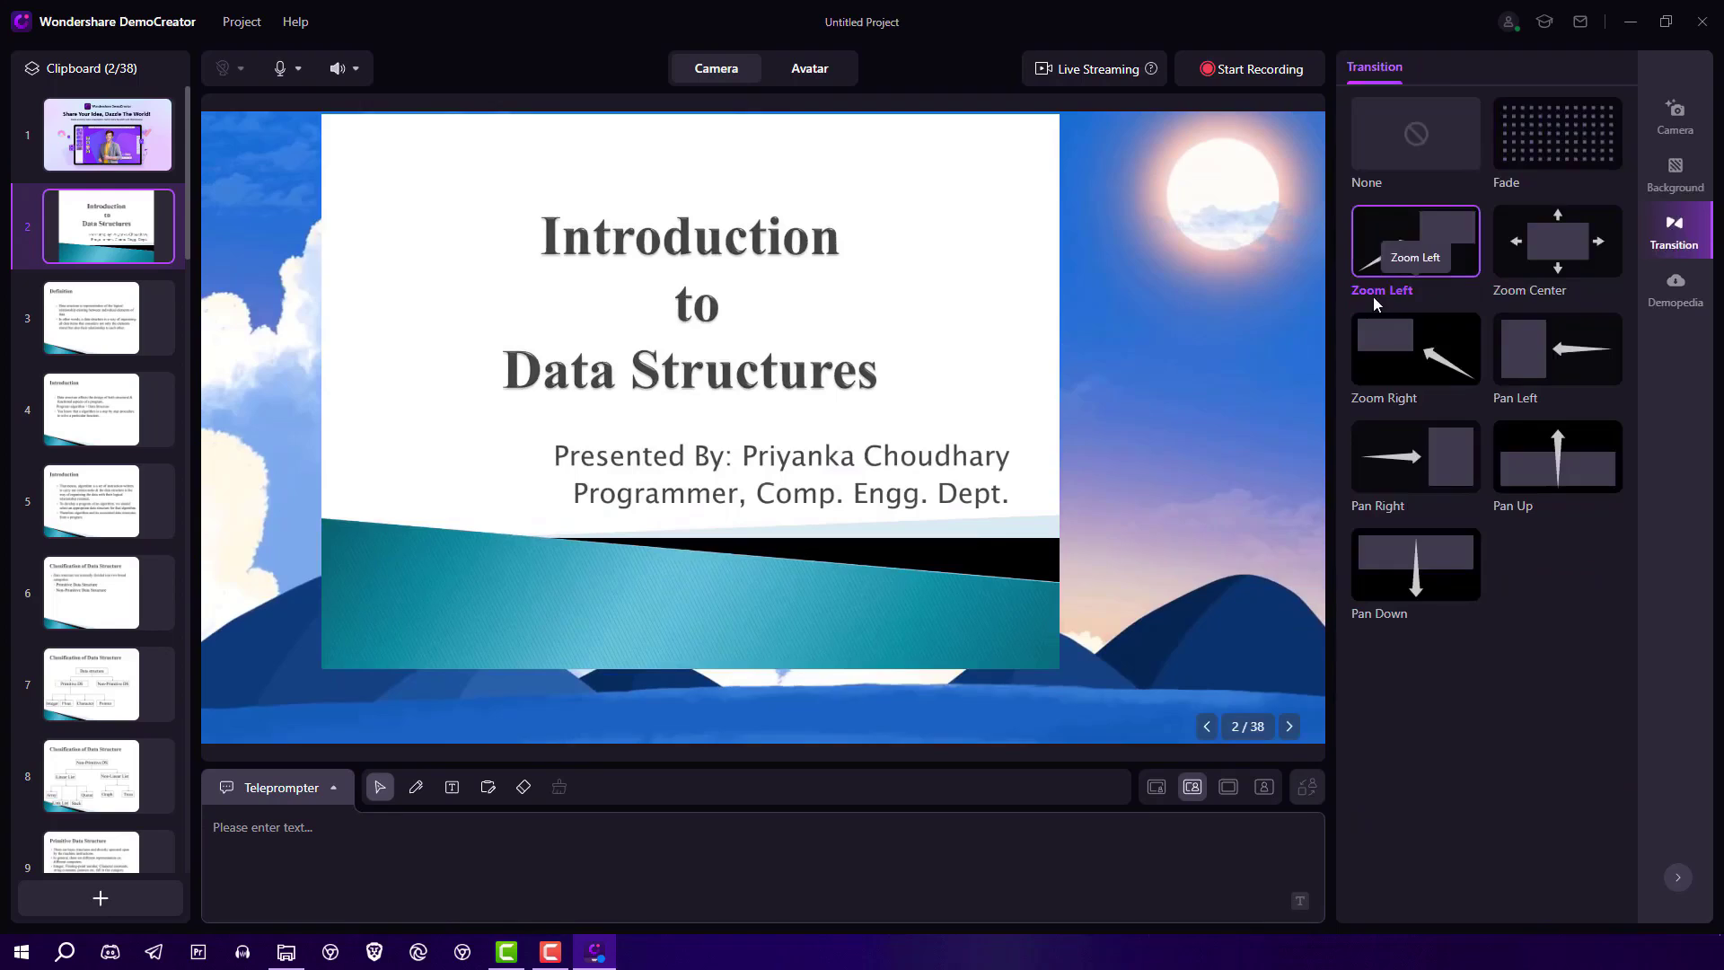
left_click(1242, 70)
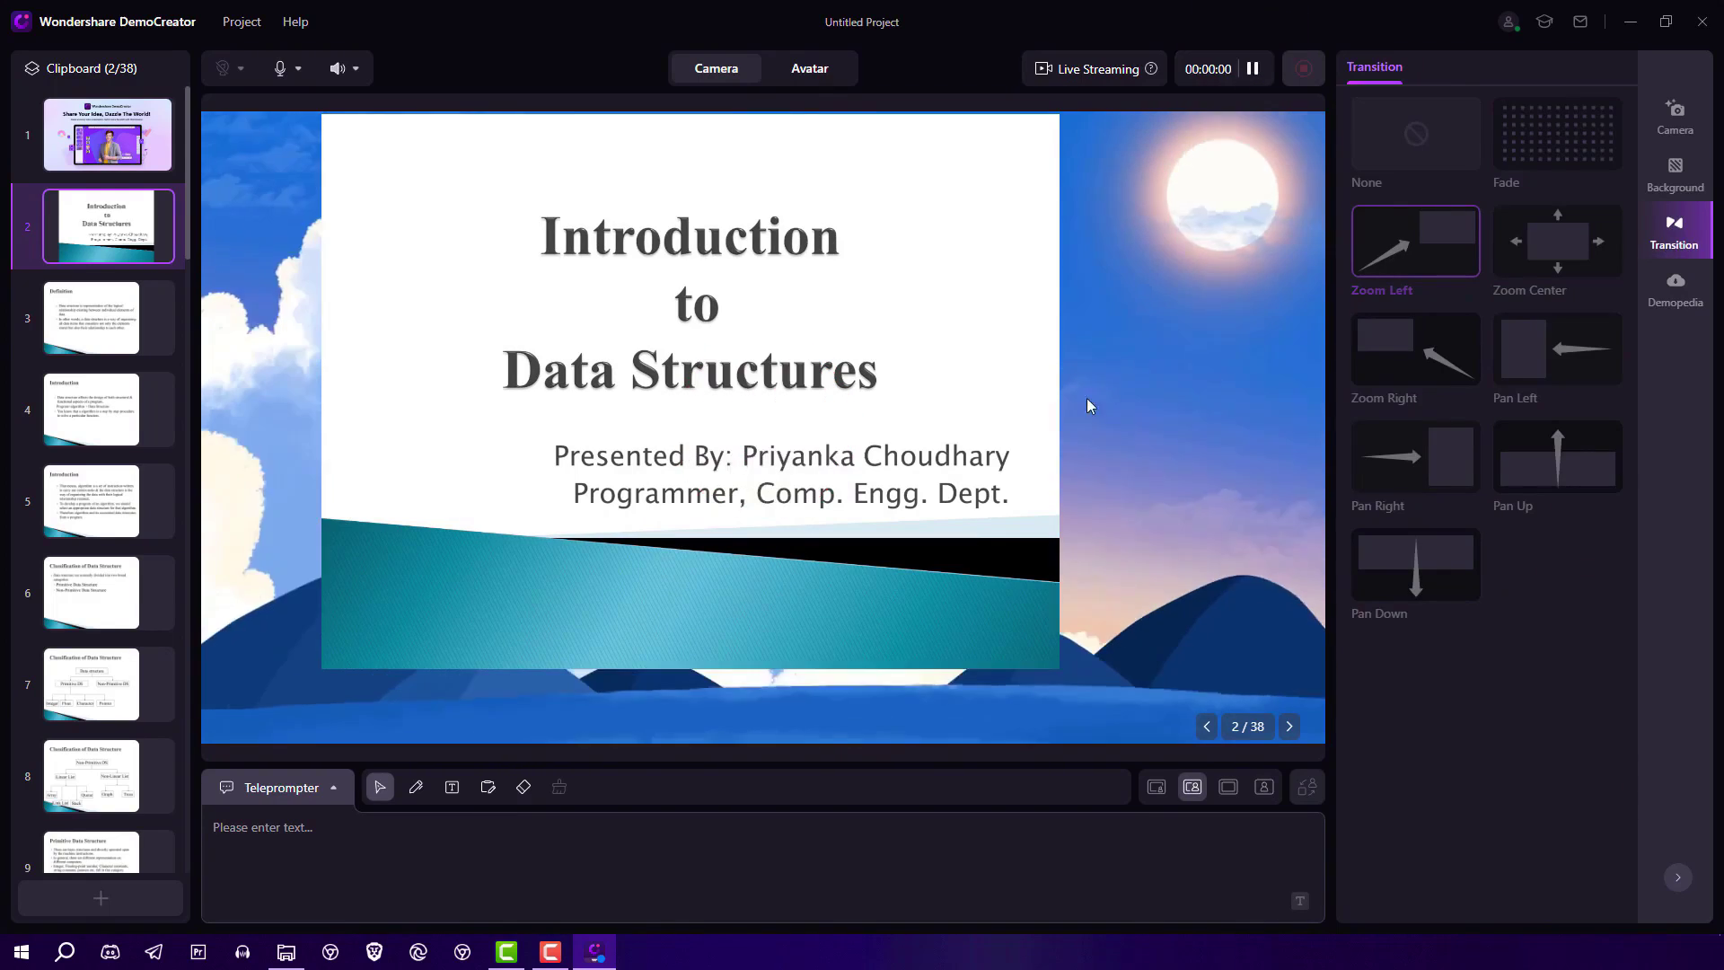
- Advance through slides 3 to 5, switch to the pen, and stop recording with F10
key("Right")
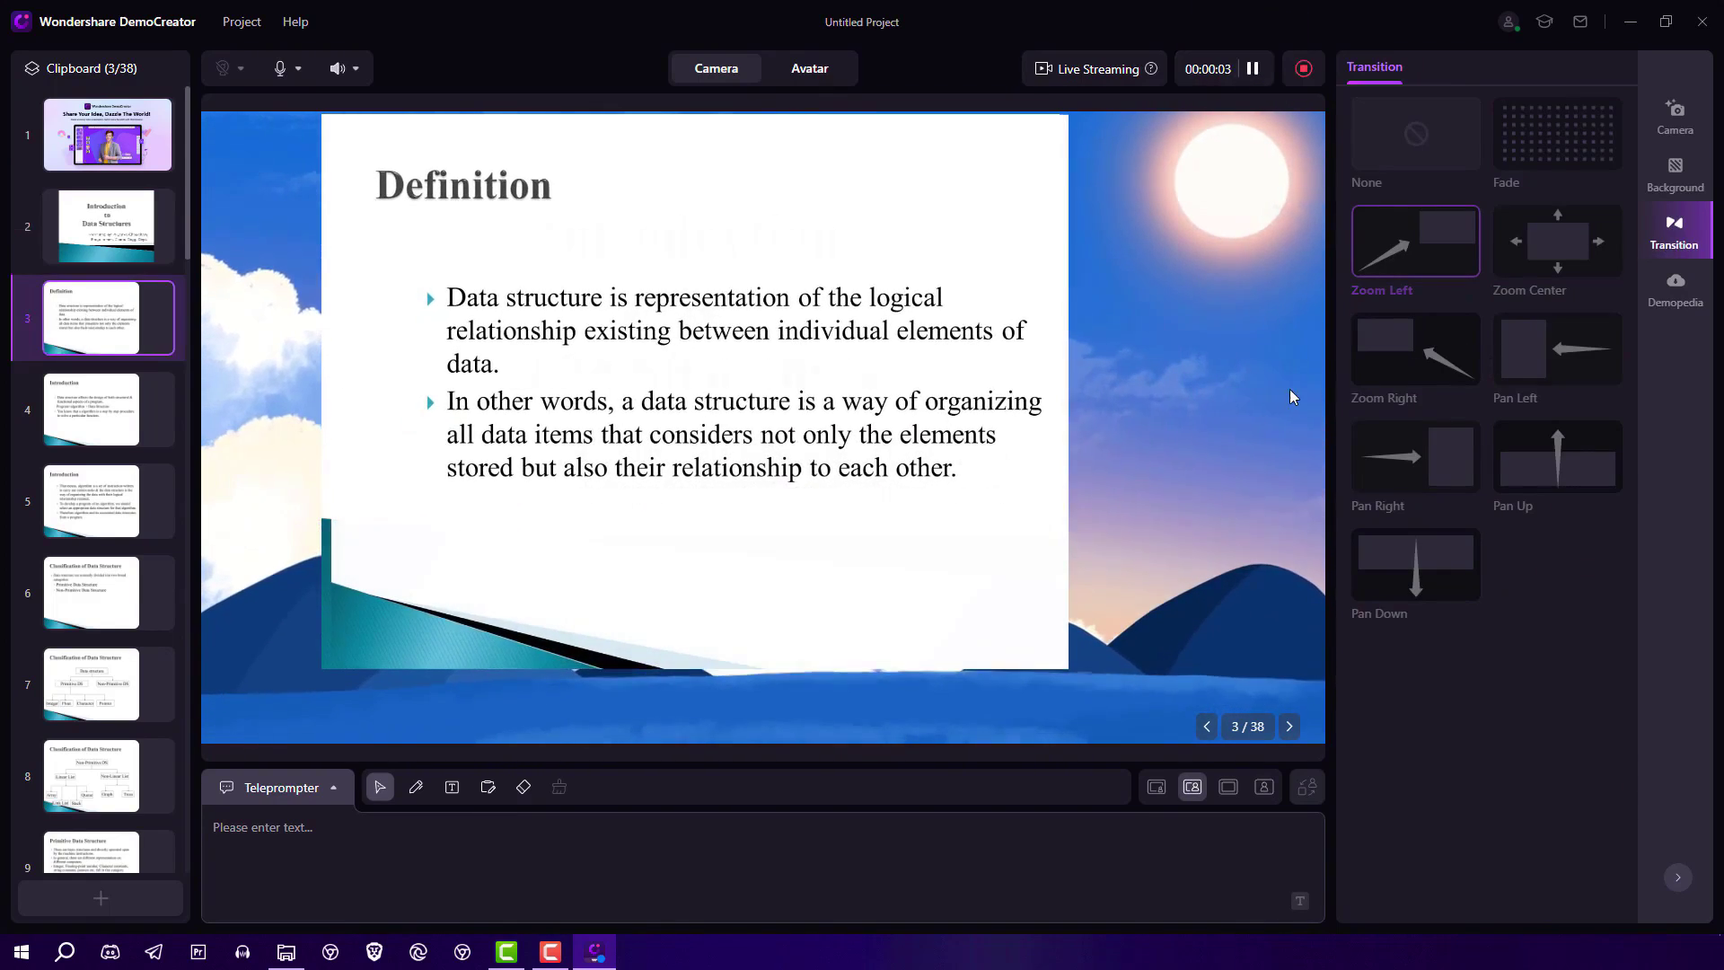
left_click(103, 428)
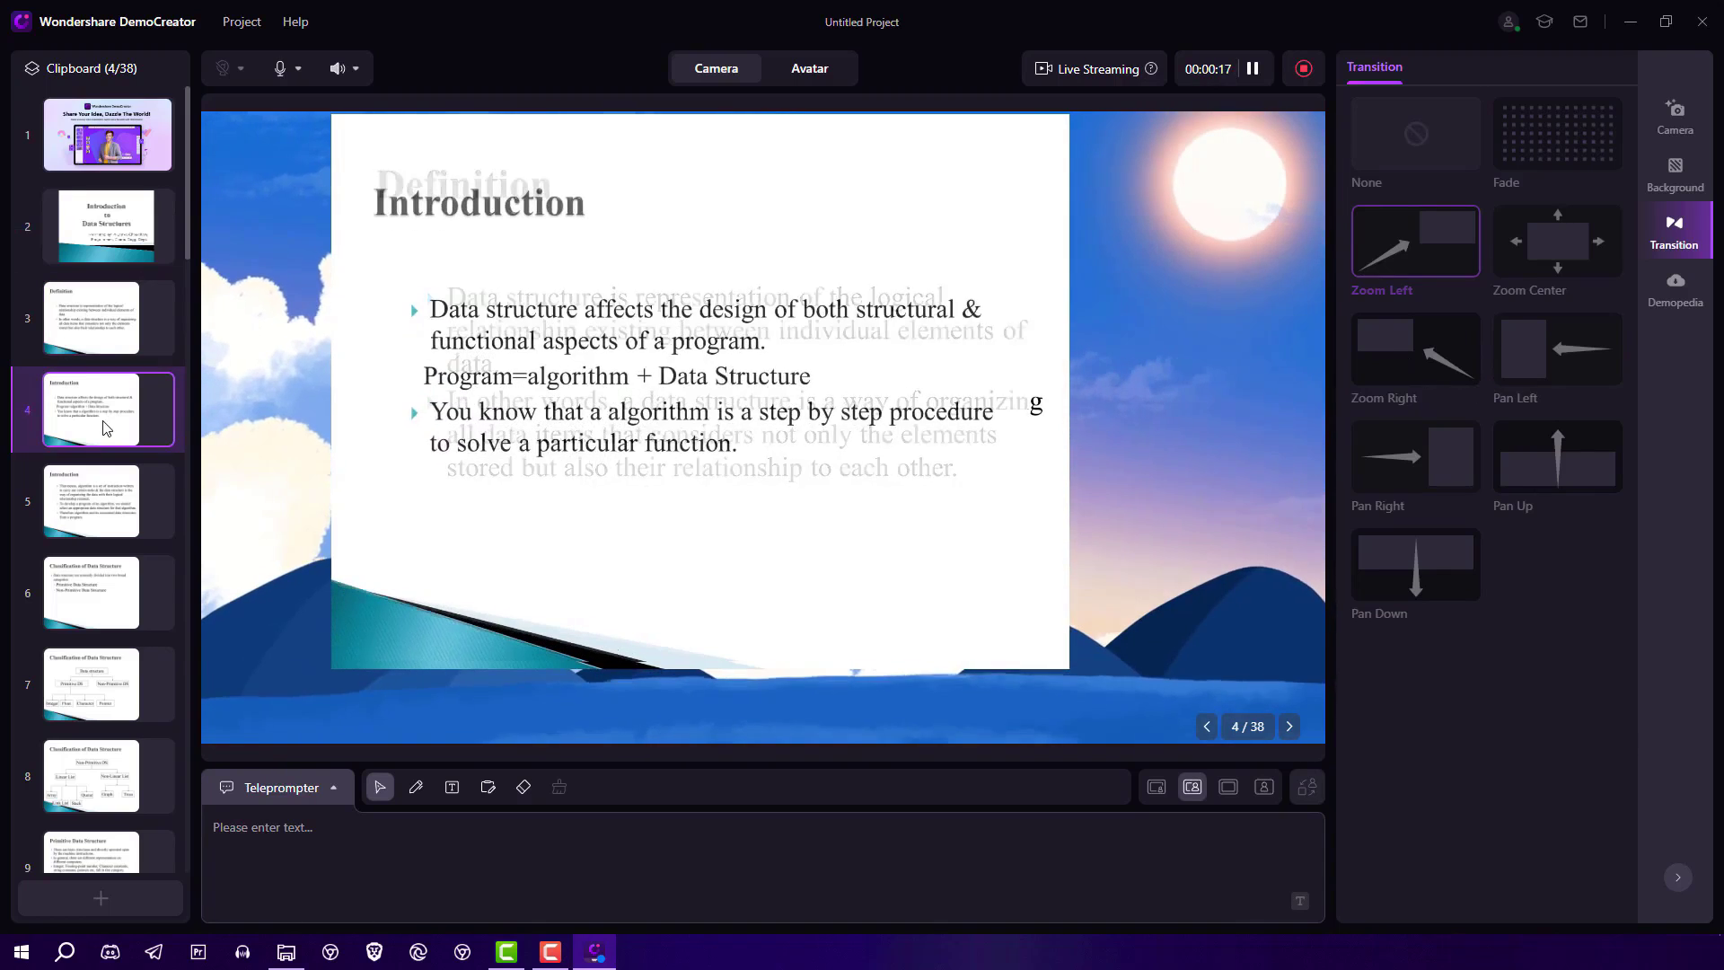
left_click(120, 485)
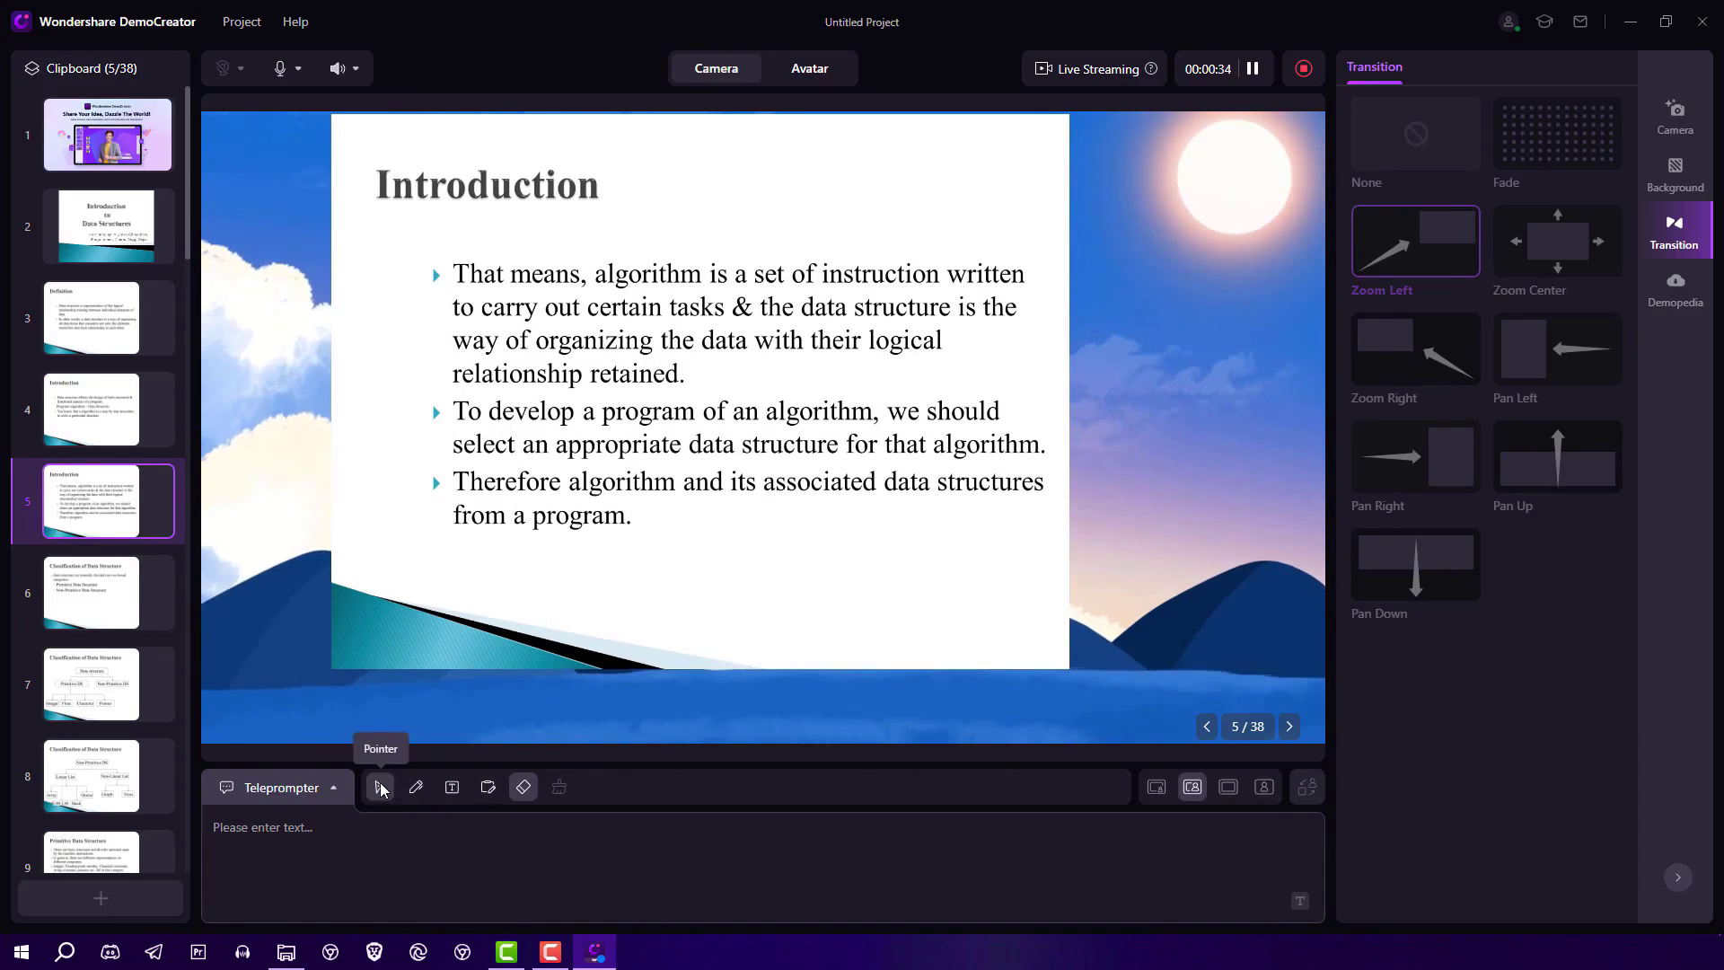
left_click(416, 787)
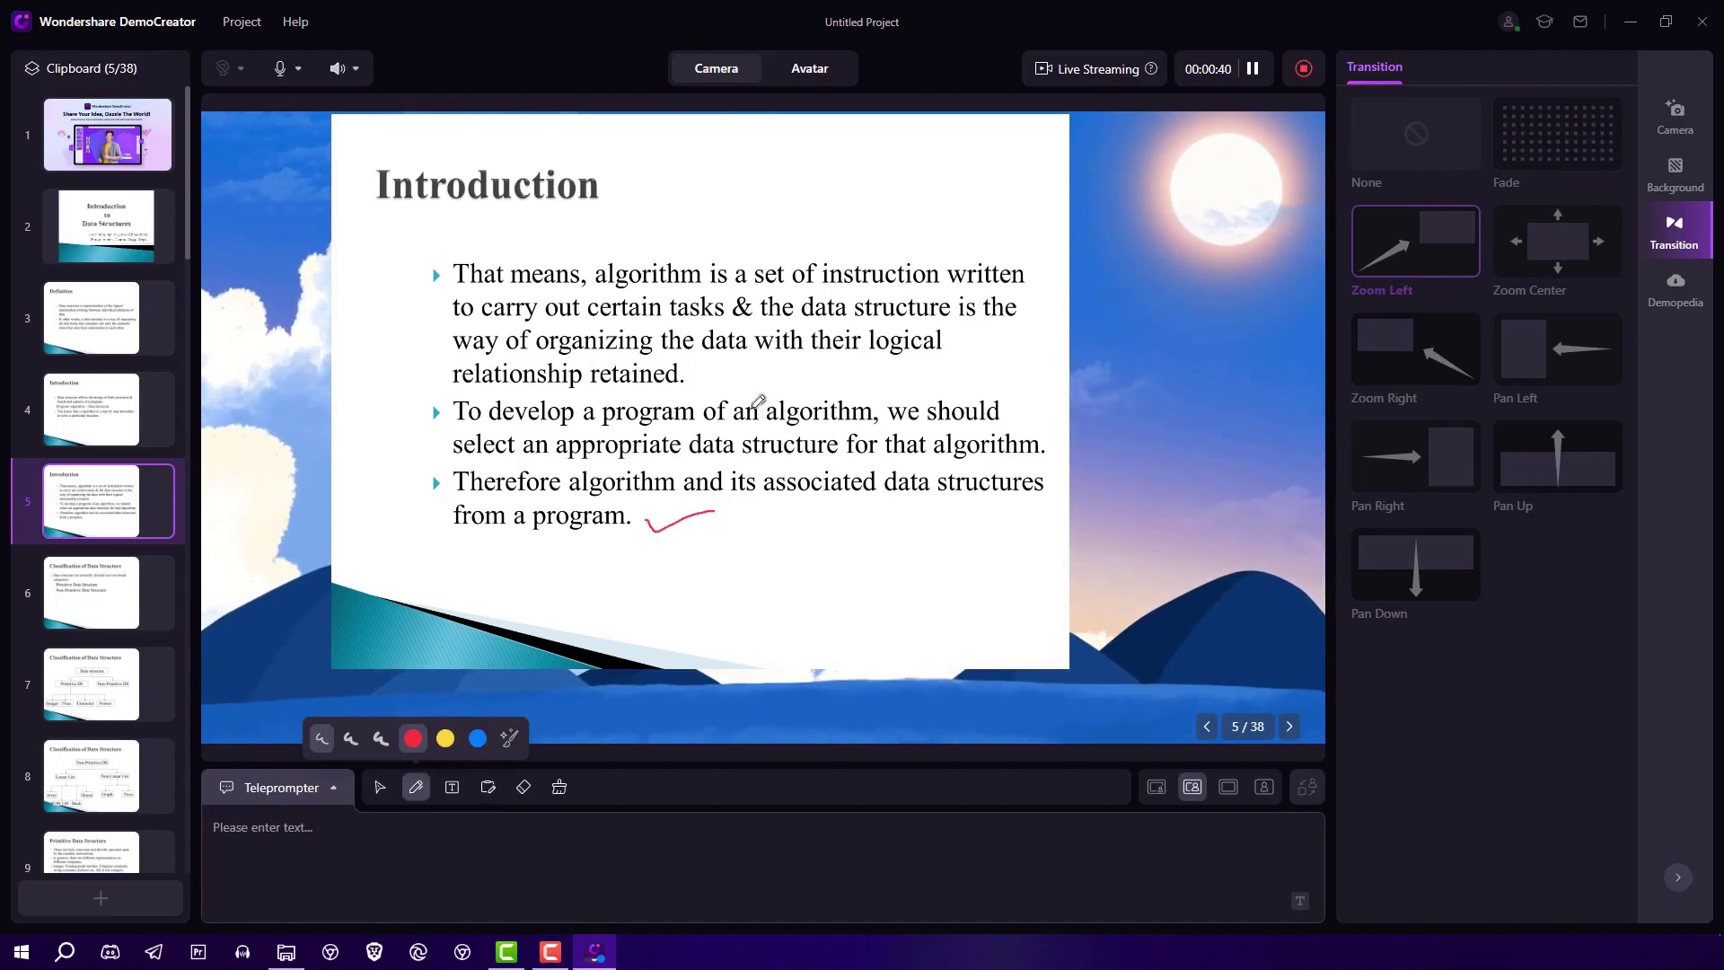
key("F10")
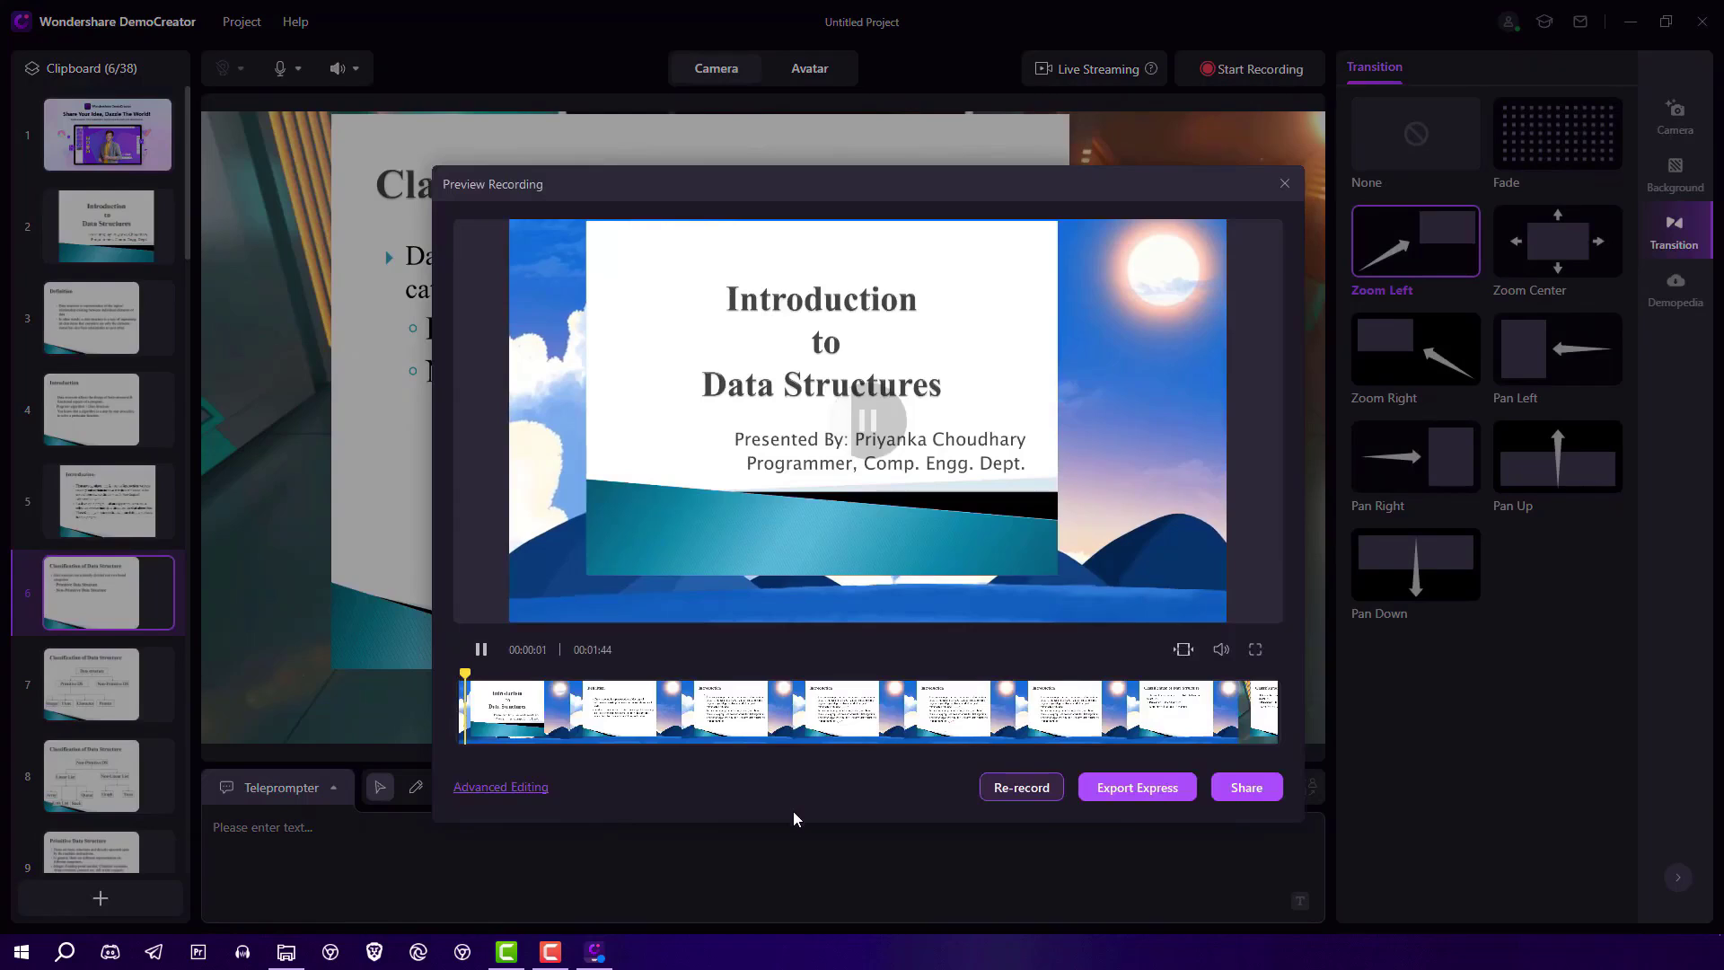
mouse_move(501, 787)
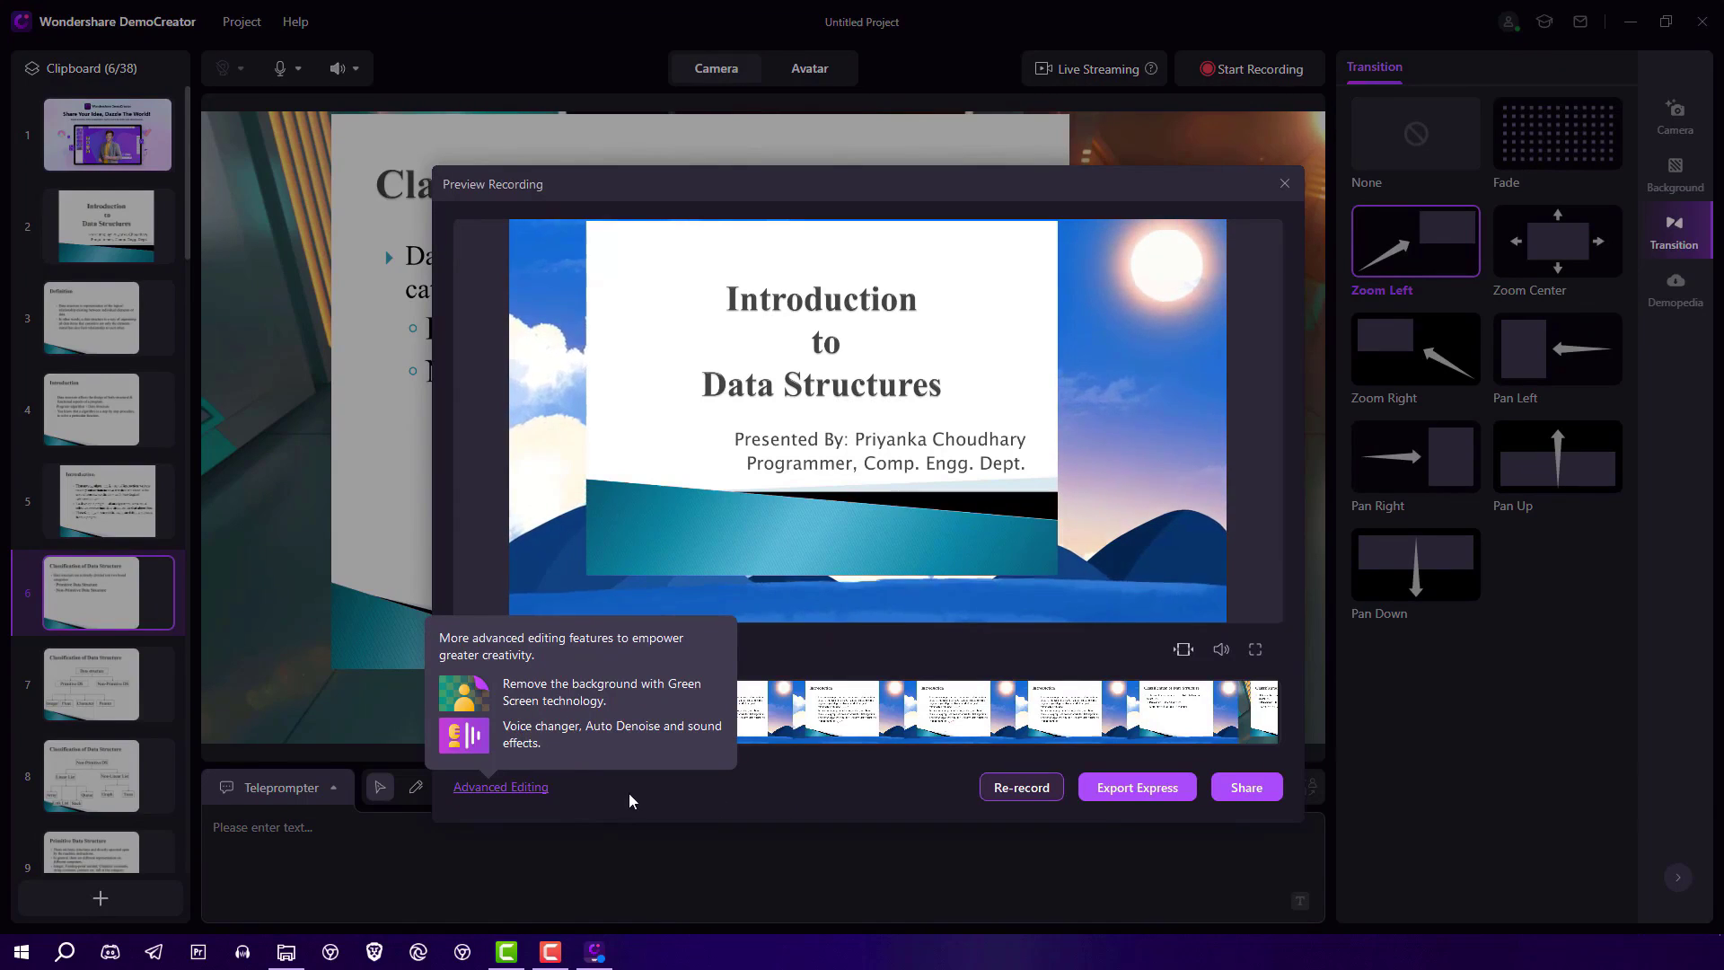
- Preview the recording up to the Classification of Data Structure slide, then export it as MP4
left_click(650, 690)
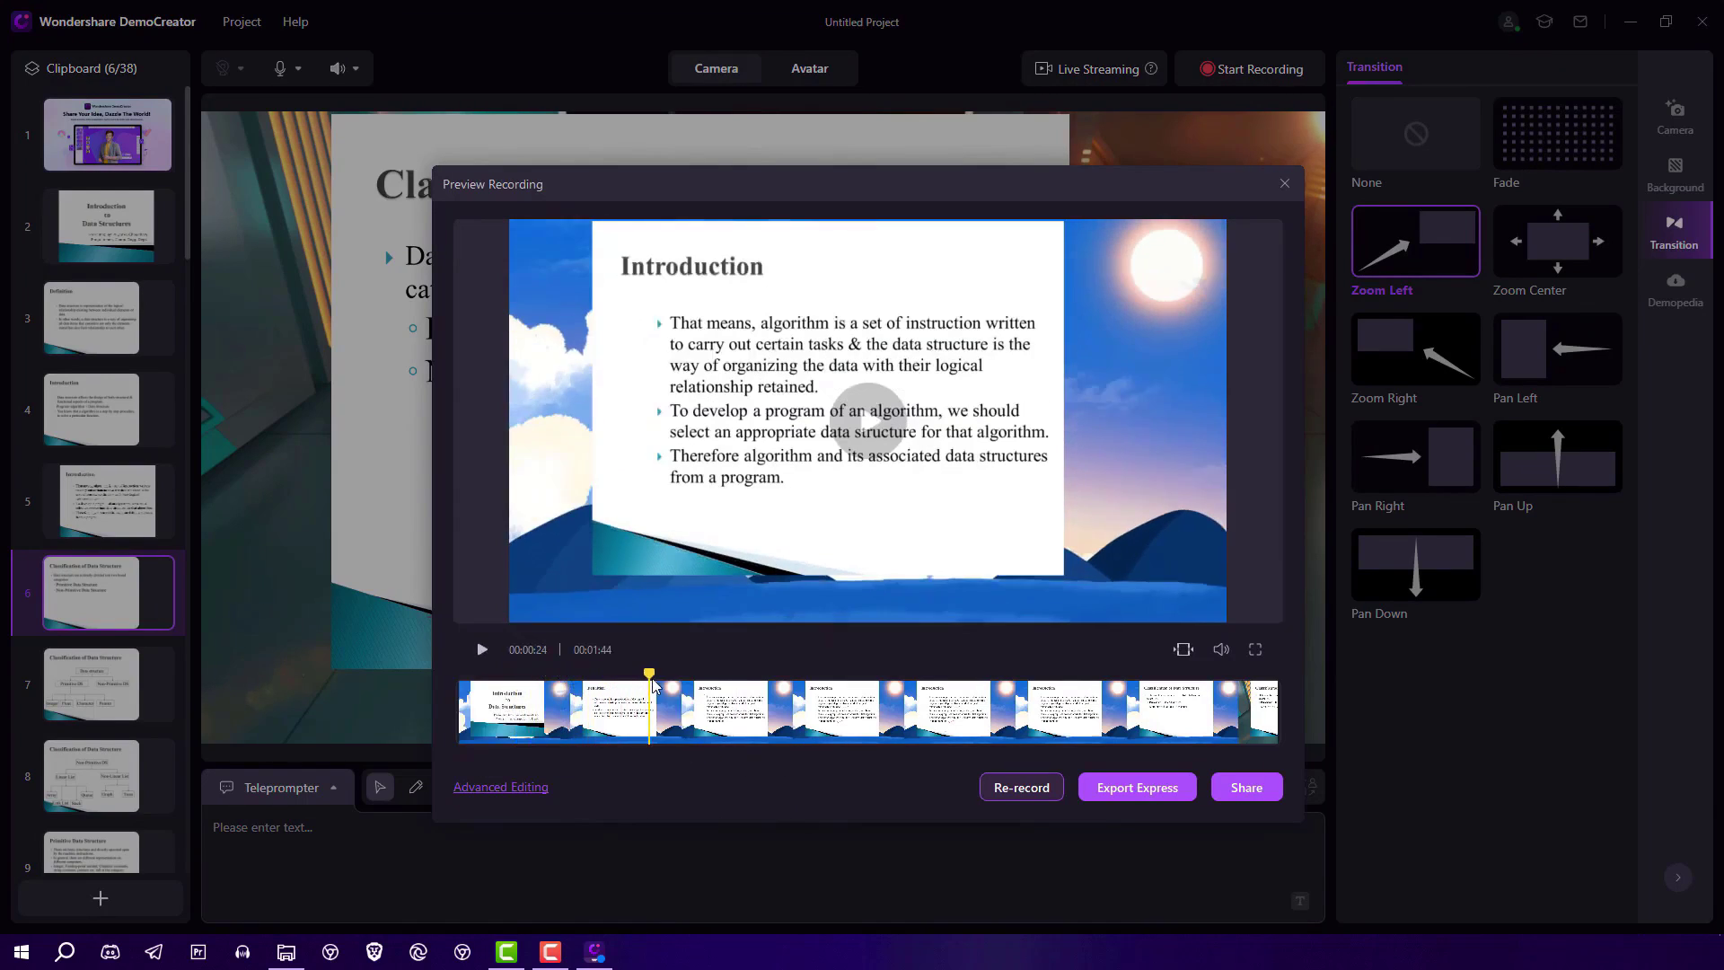
left_click_drag(649, 687, 1081, 681)
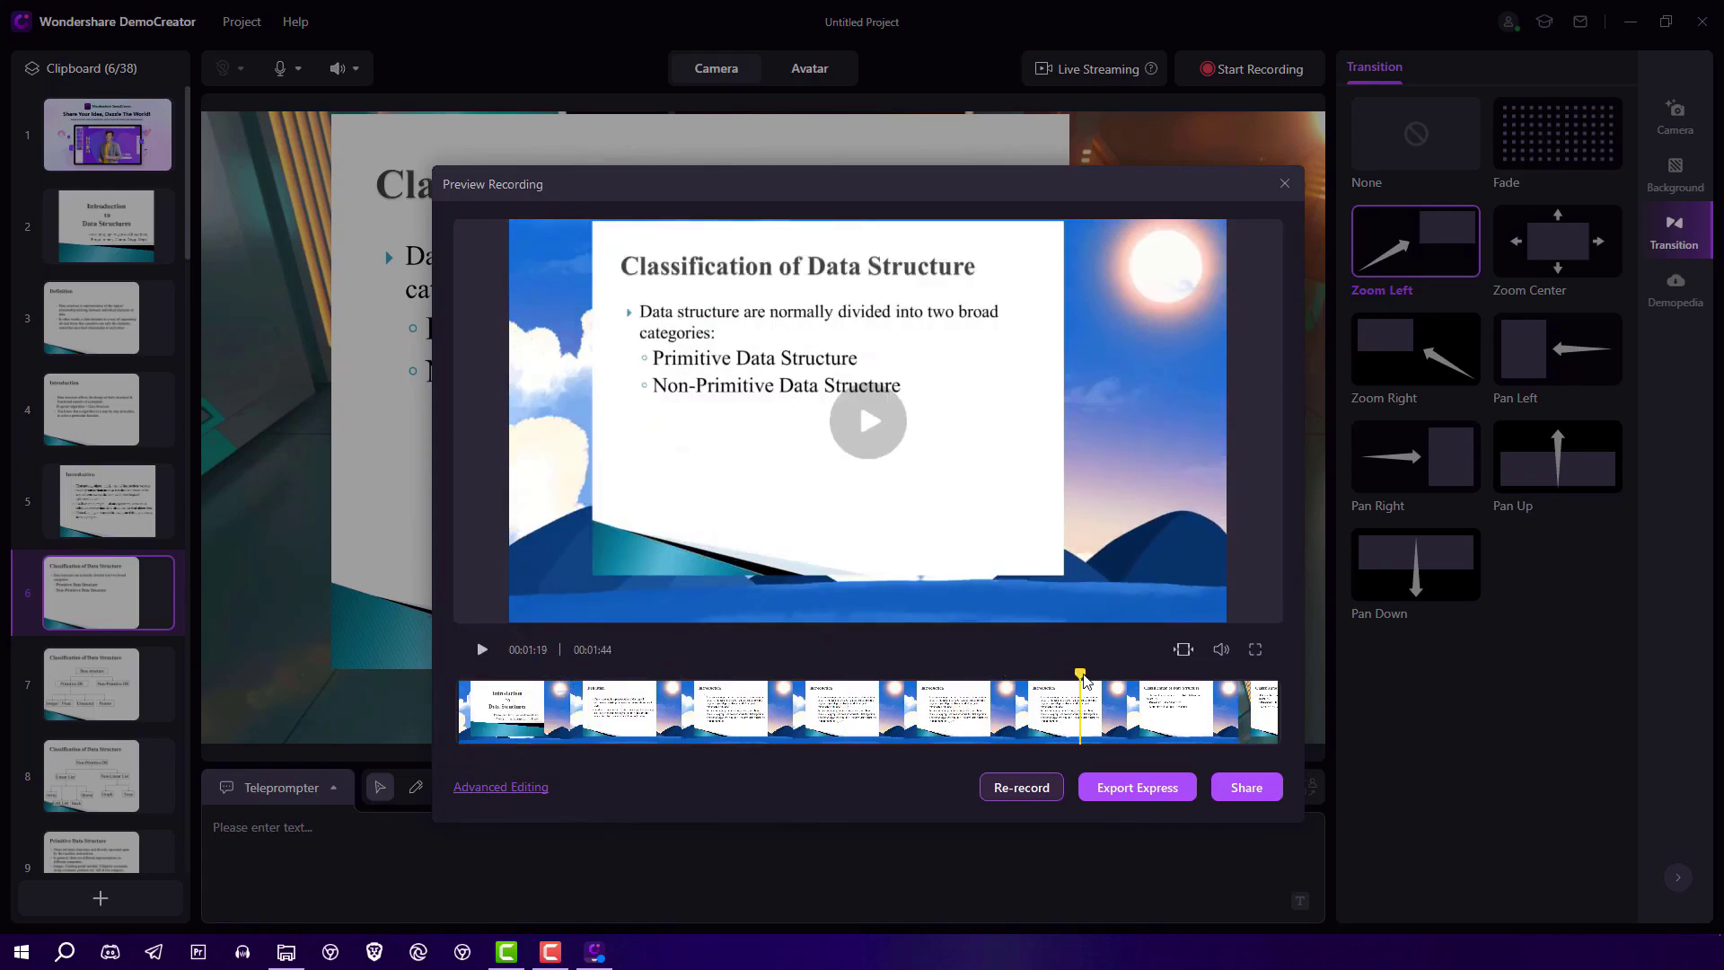
left_click(1141, 788)
left_click(1039, 589)
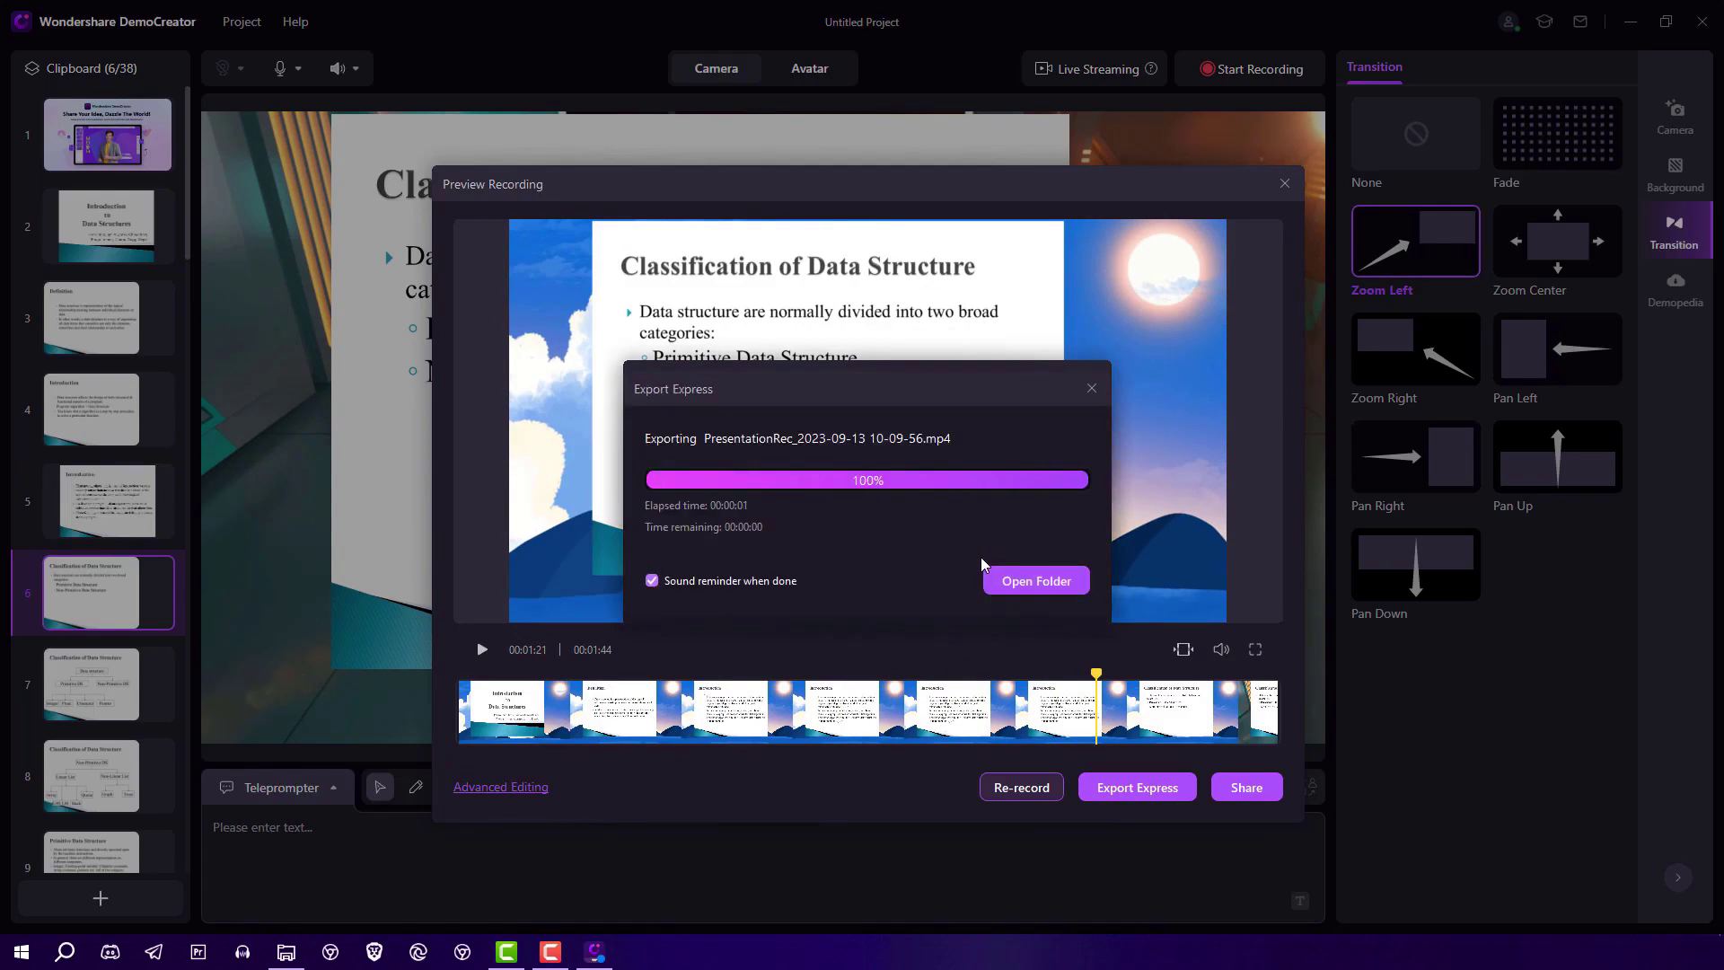
- Play the exported MP4 from its ExportFiles folder in VLC, then close VLC and Explorer
left_click(1035, 580)
double_click(528, 278)
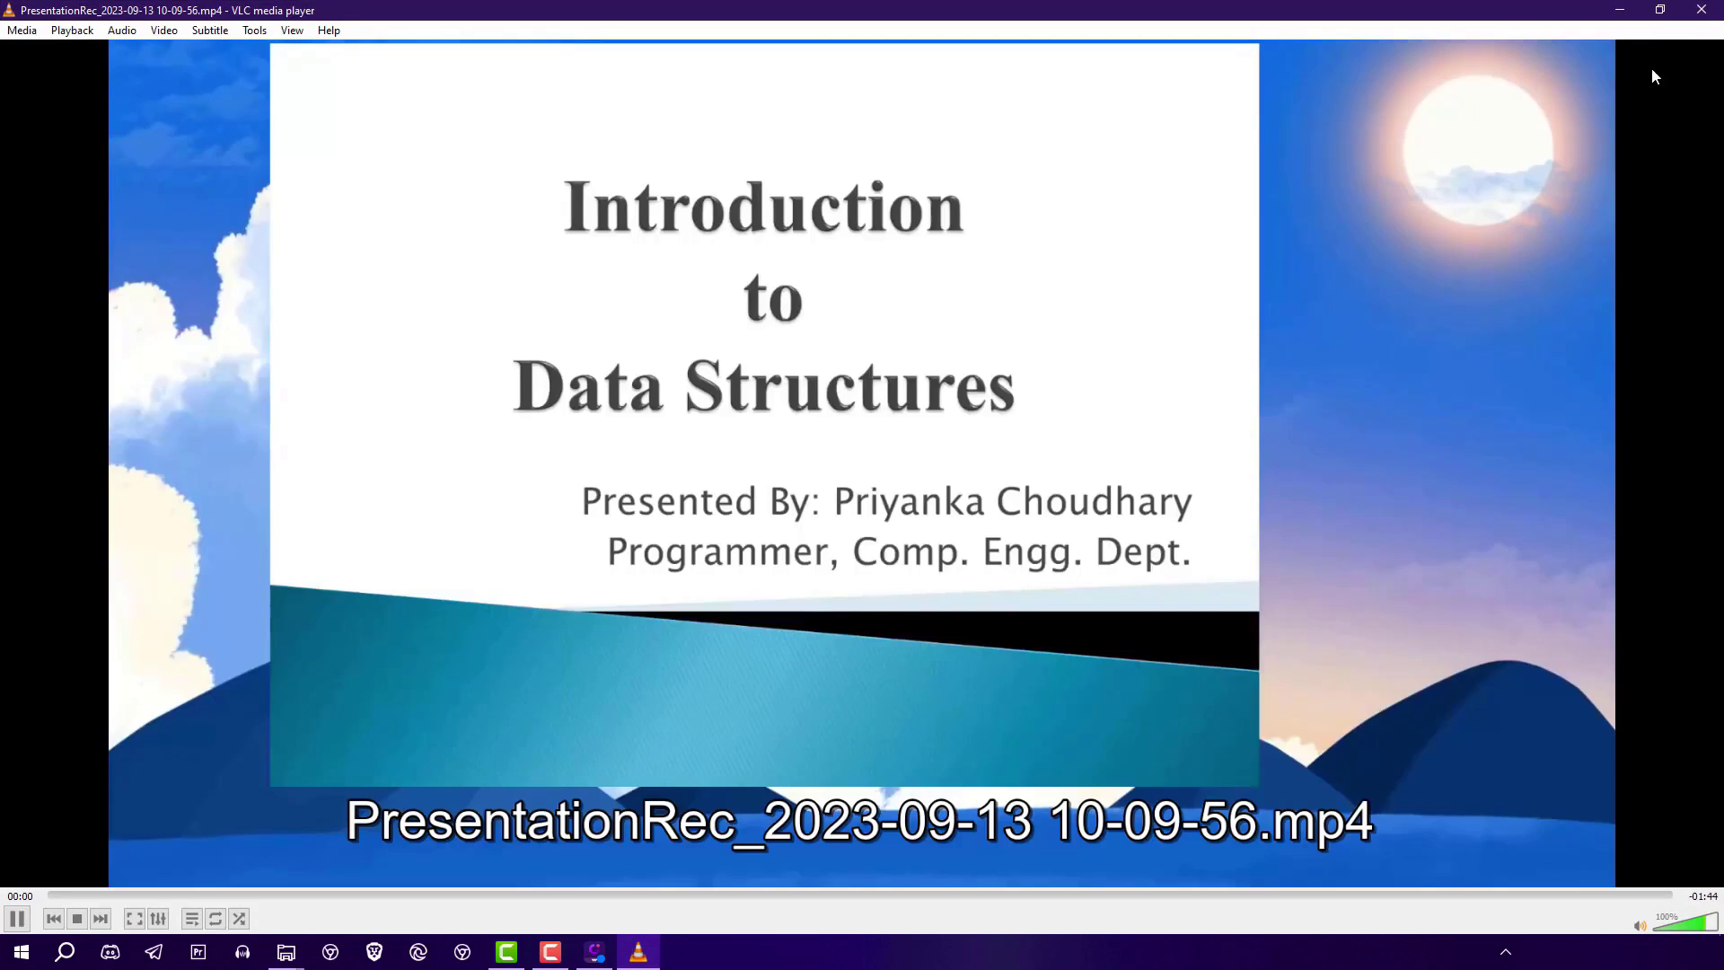
left_click(1711, 11)
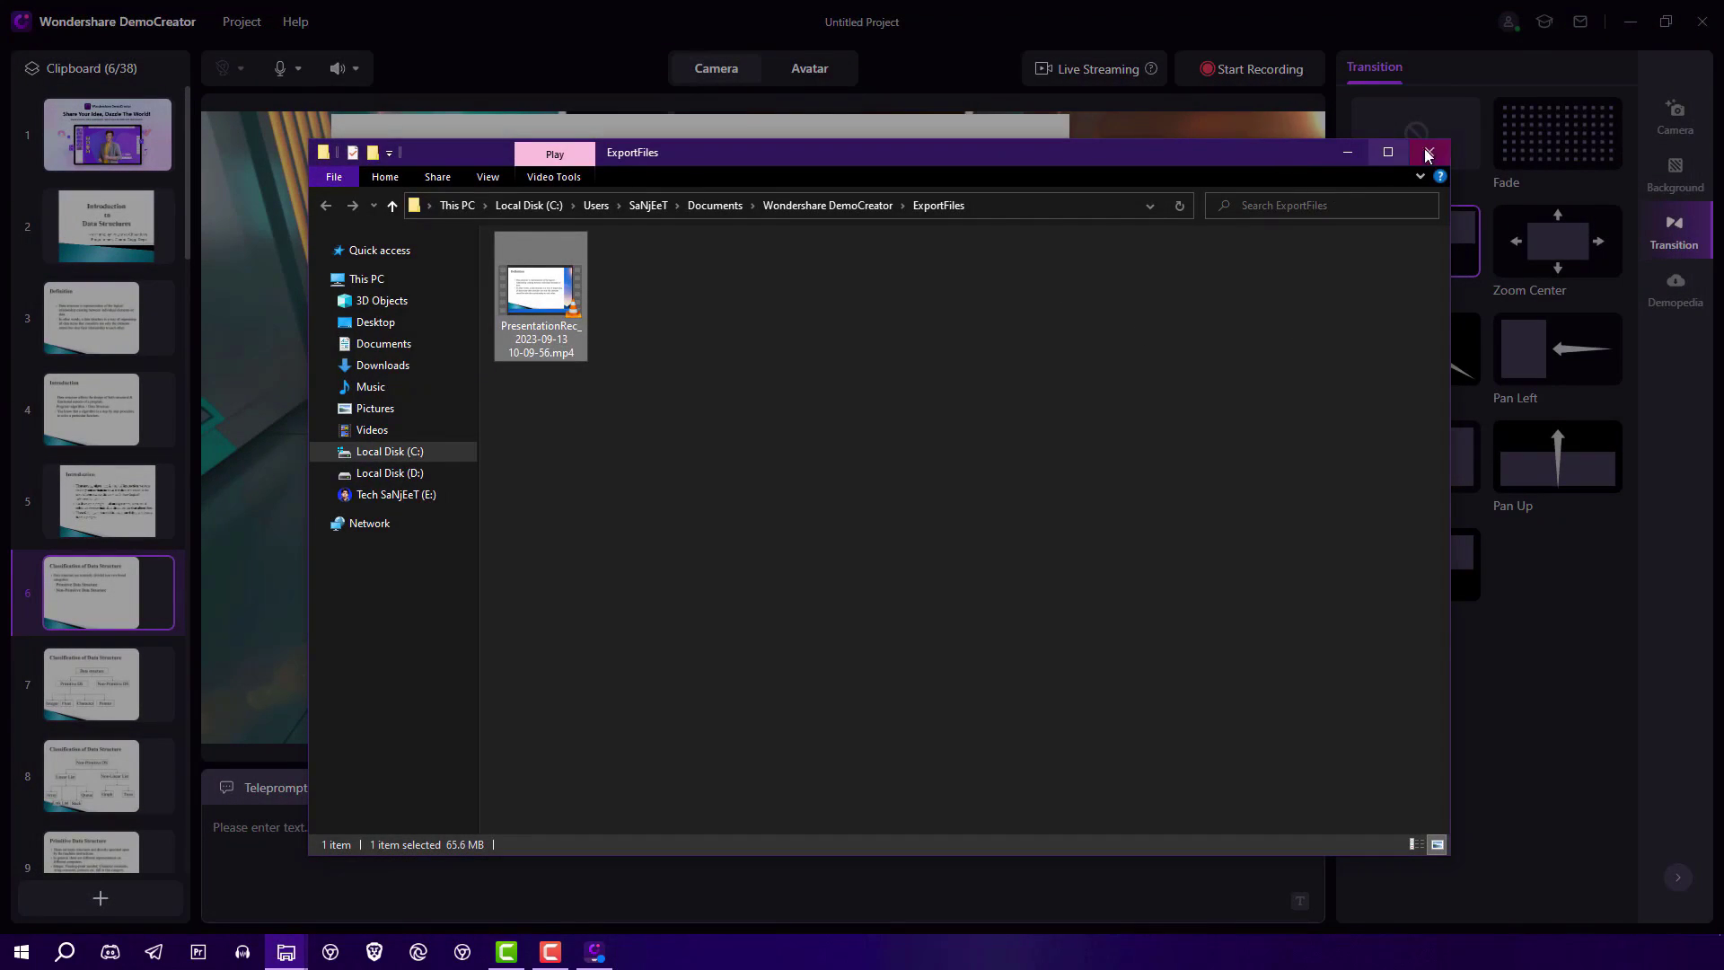
left_click(1428, 154)
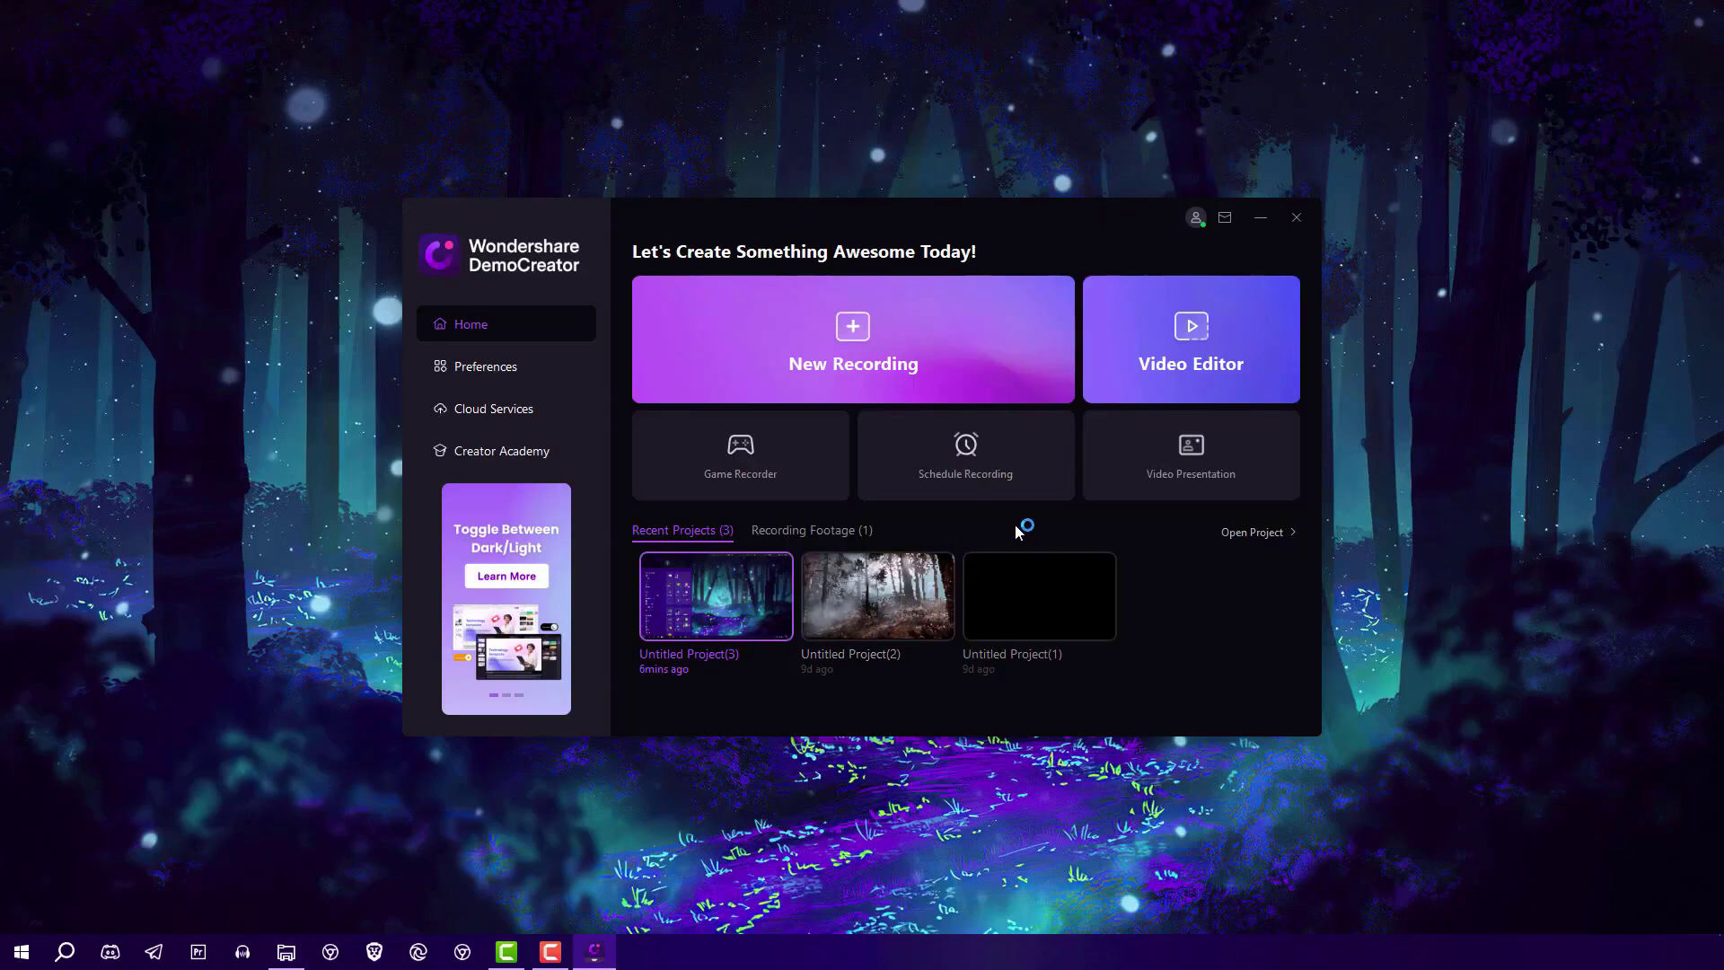